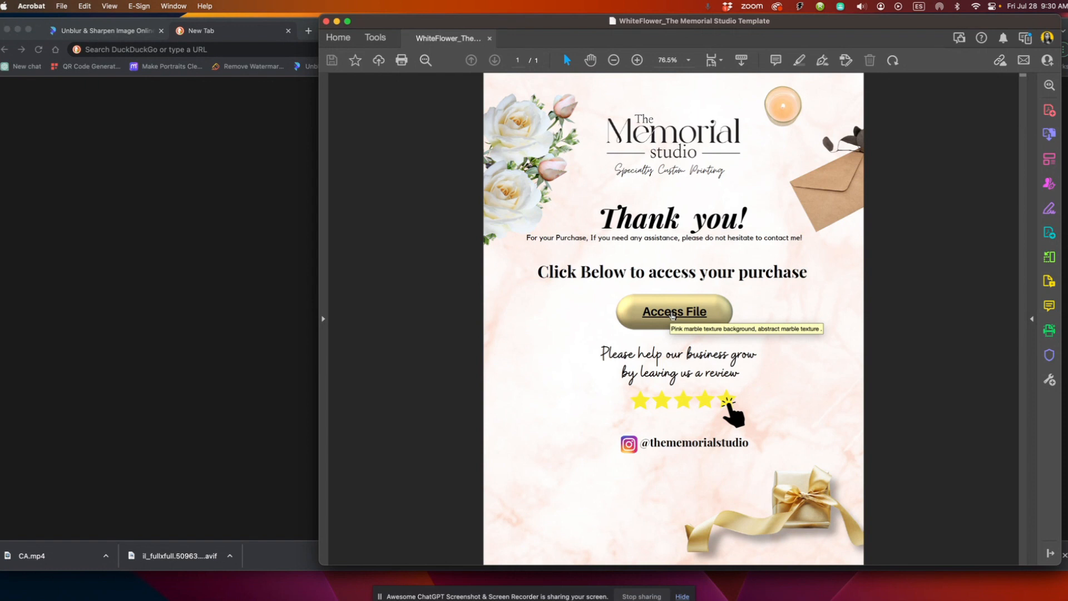
Open the purchased template through the PDF's Access File link and create an editable copy of it in Canva
left_click(672, 312)
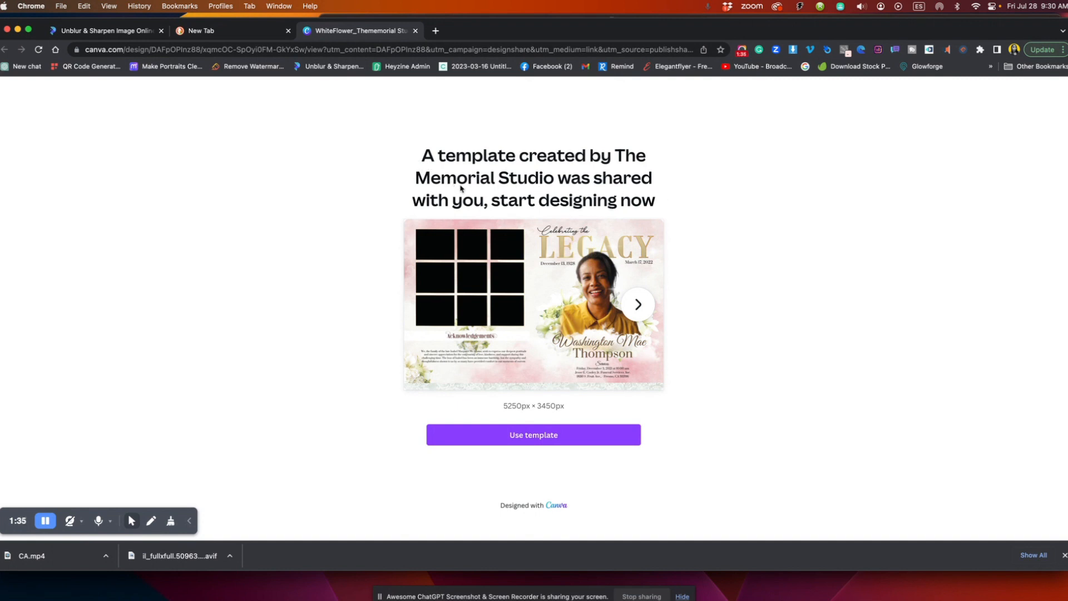
left_click(541, 439)
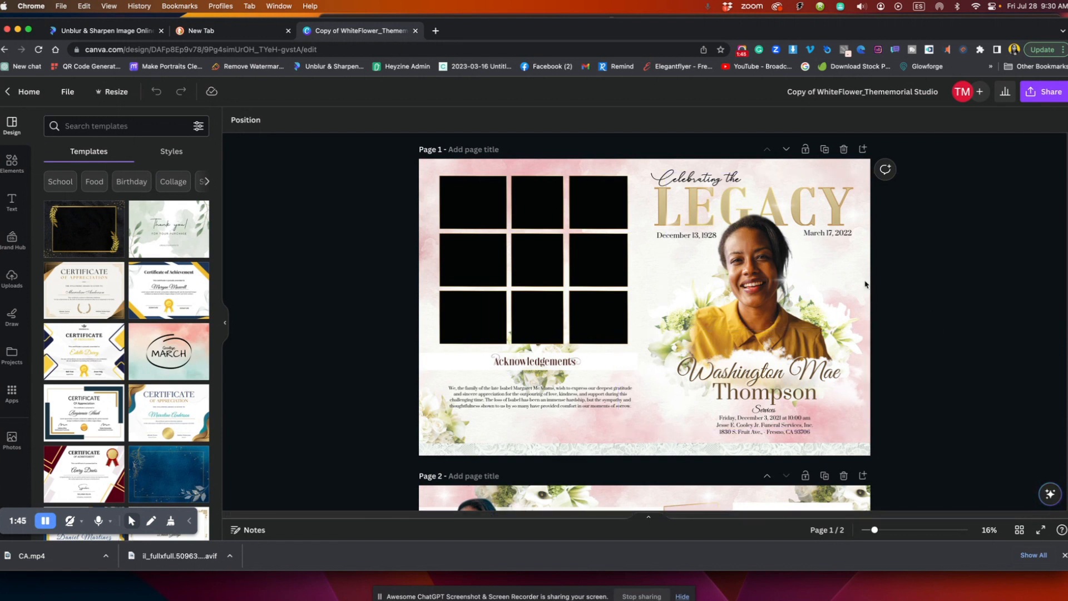
left_click(225, 324)
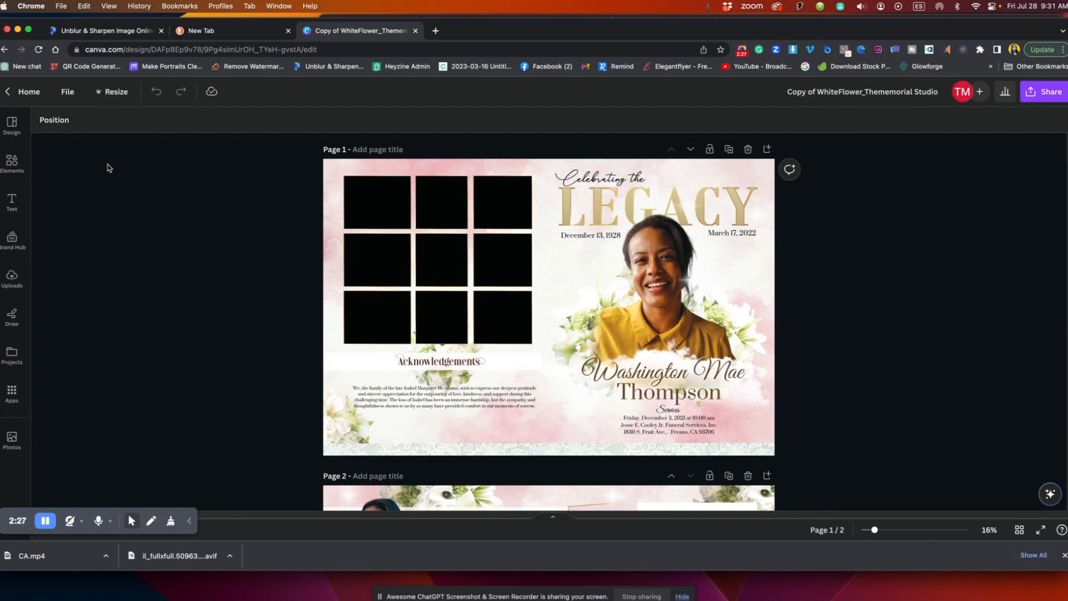
Examine the headings, dates and text blocks on both pages to see which are text and which are images
left_click(11, 204)
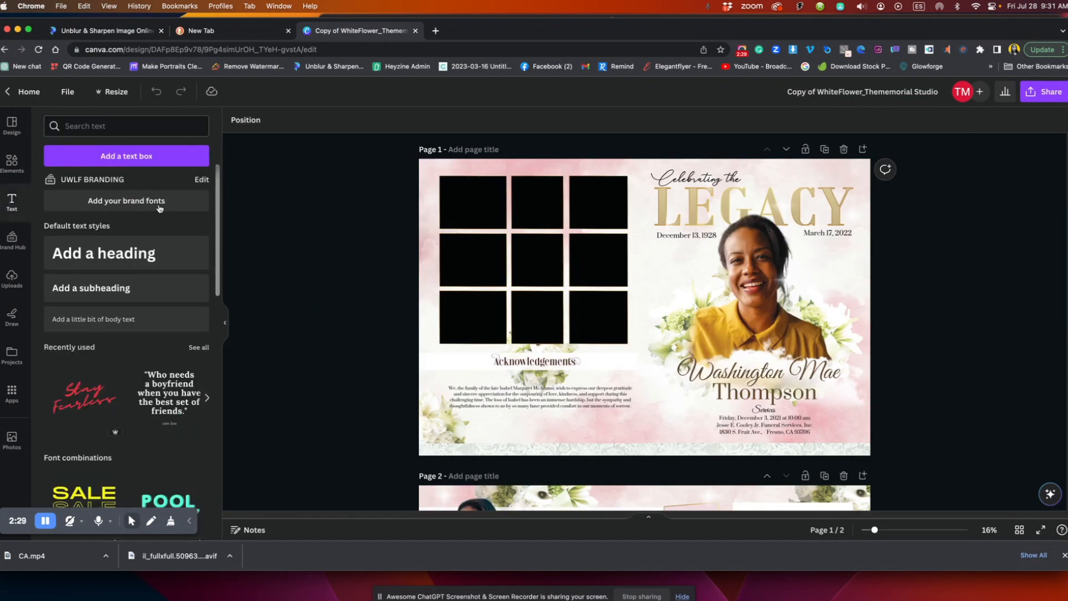
left_click(666, 182)
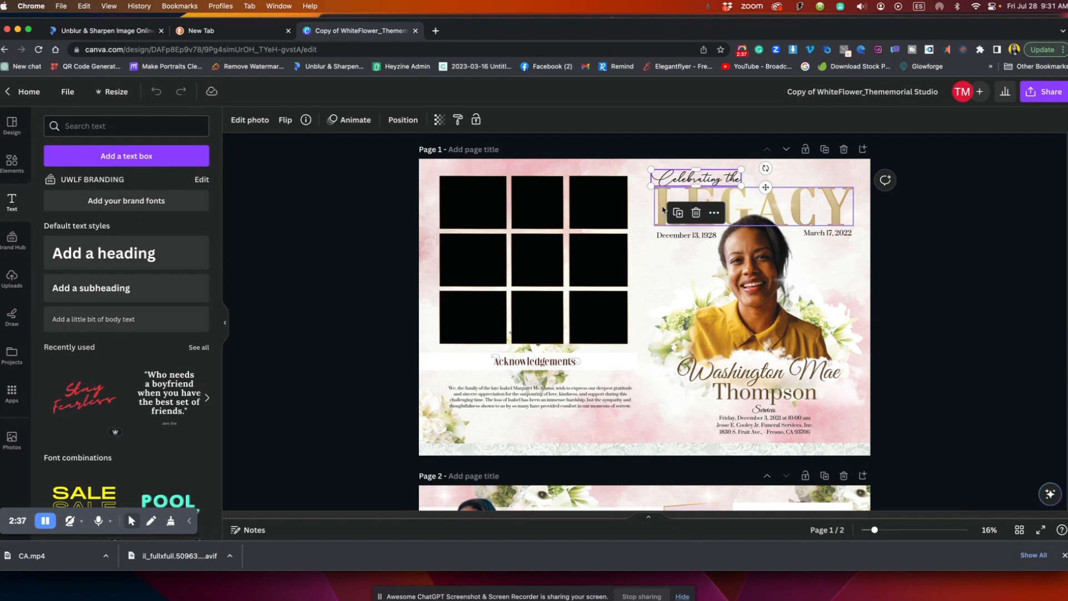
left_click(686, 240)
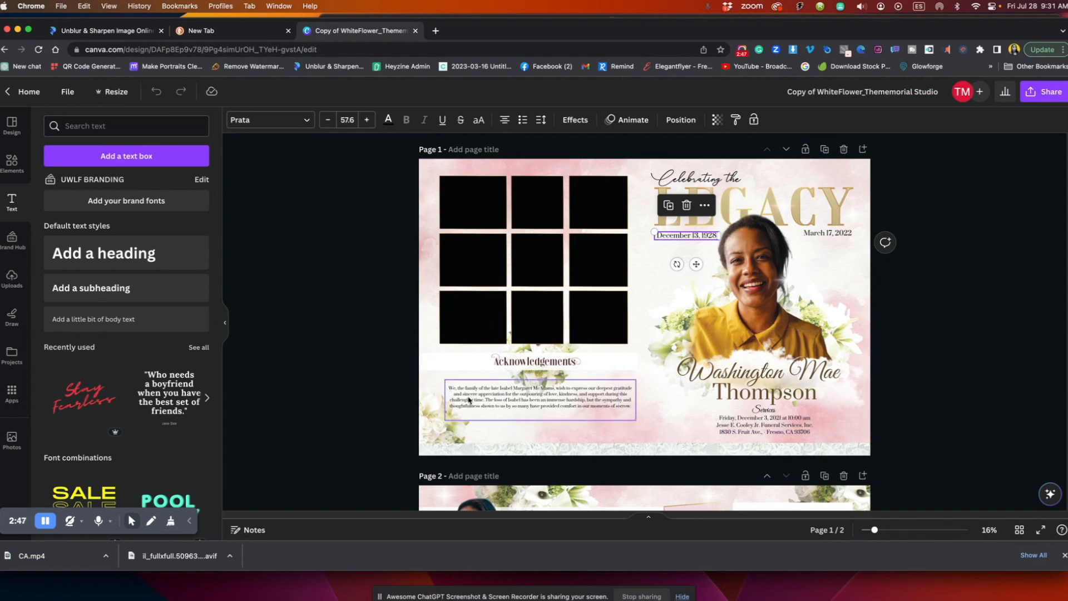
scroll(647, 394, "down", 8)
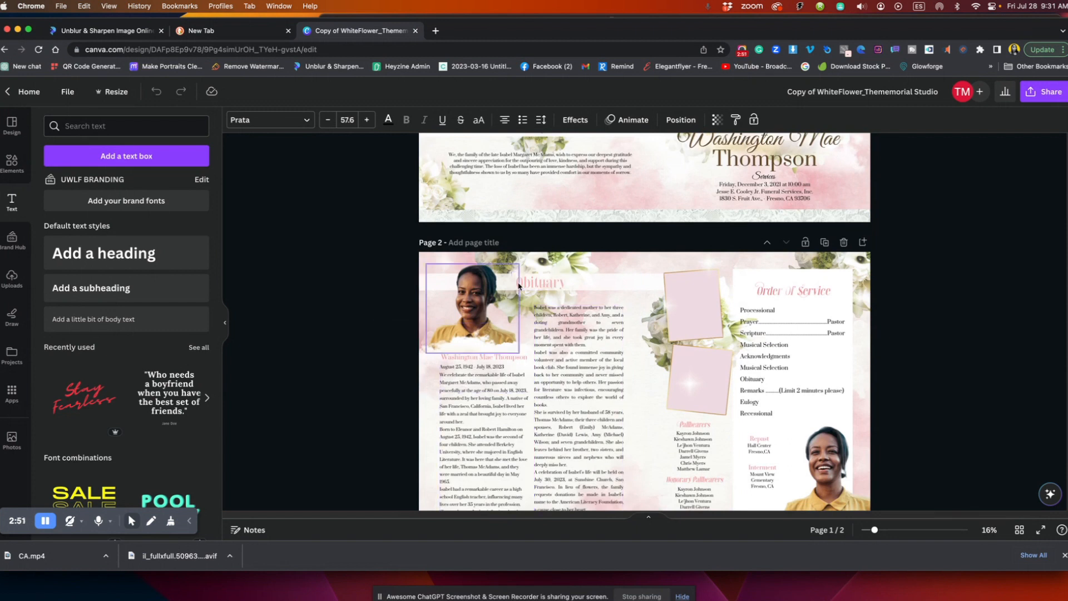
left_click(556, 284)
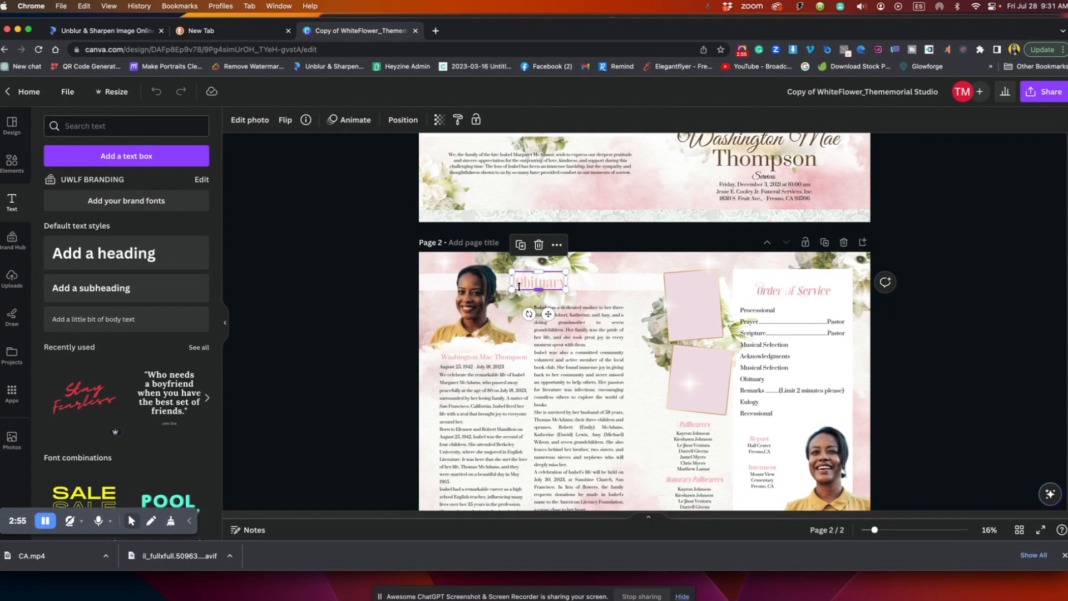
left_click(763, 299)
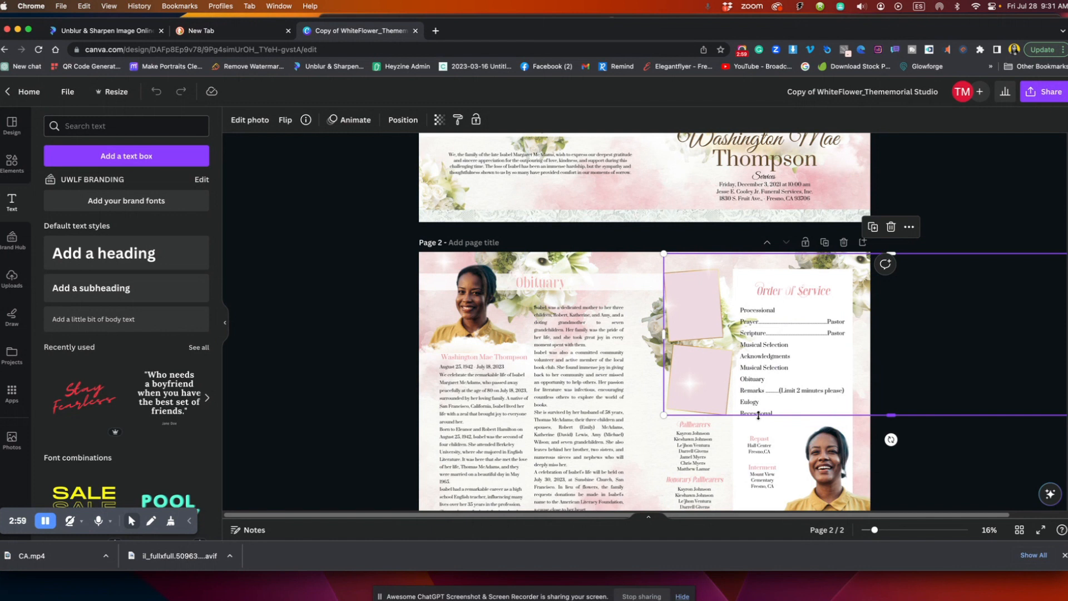
scroll(758, 414, "down", 3)
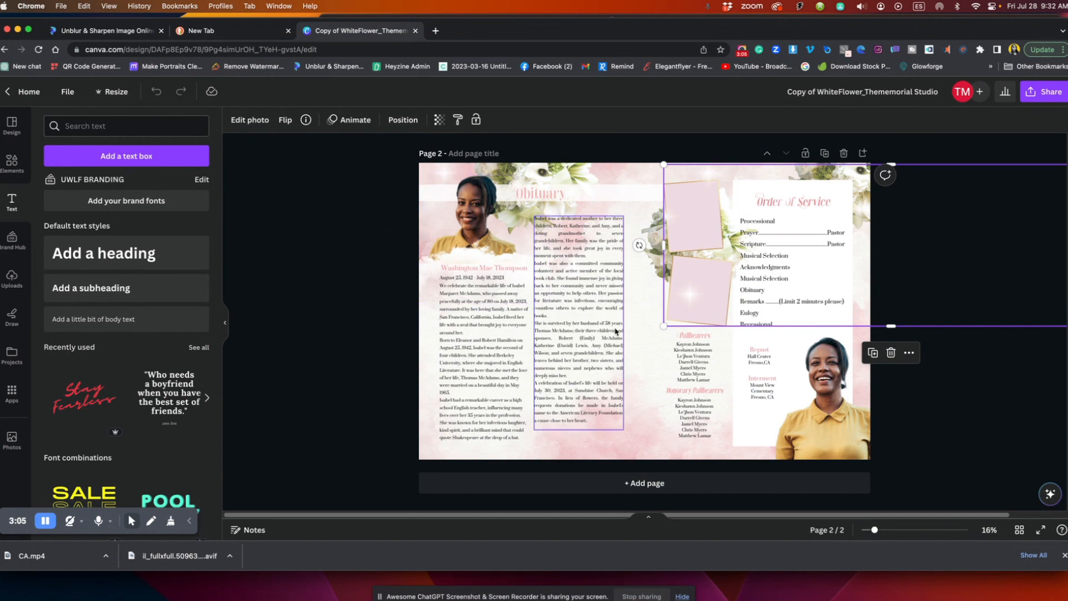
scroll(616, 332, "up", 10)
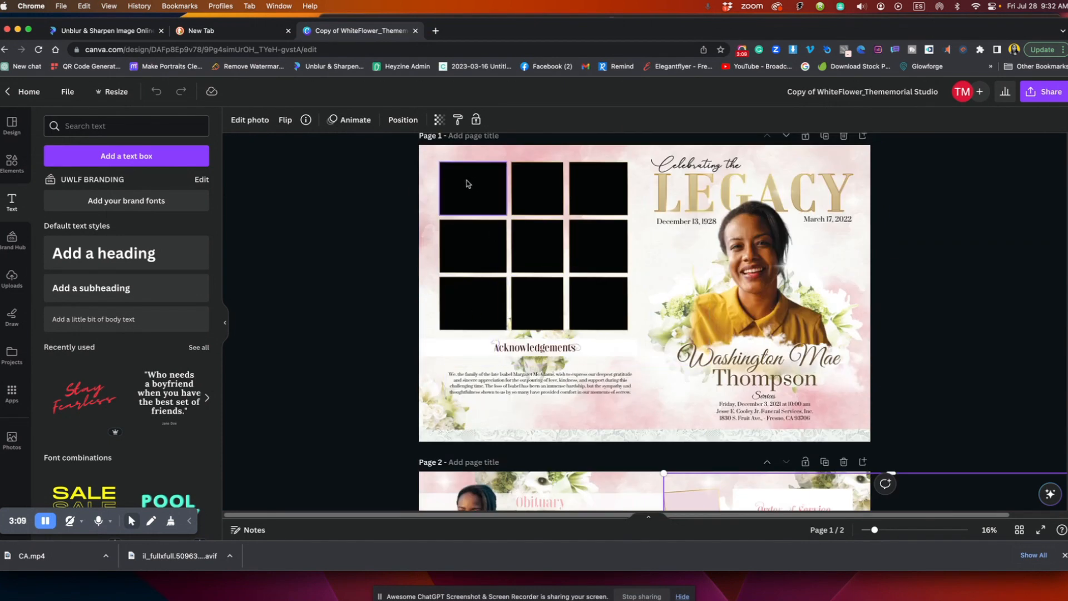
Slightly narrow the first black photo placeholder in the top row of the page 1 grid
left_click(491, 198)
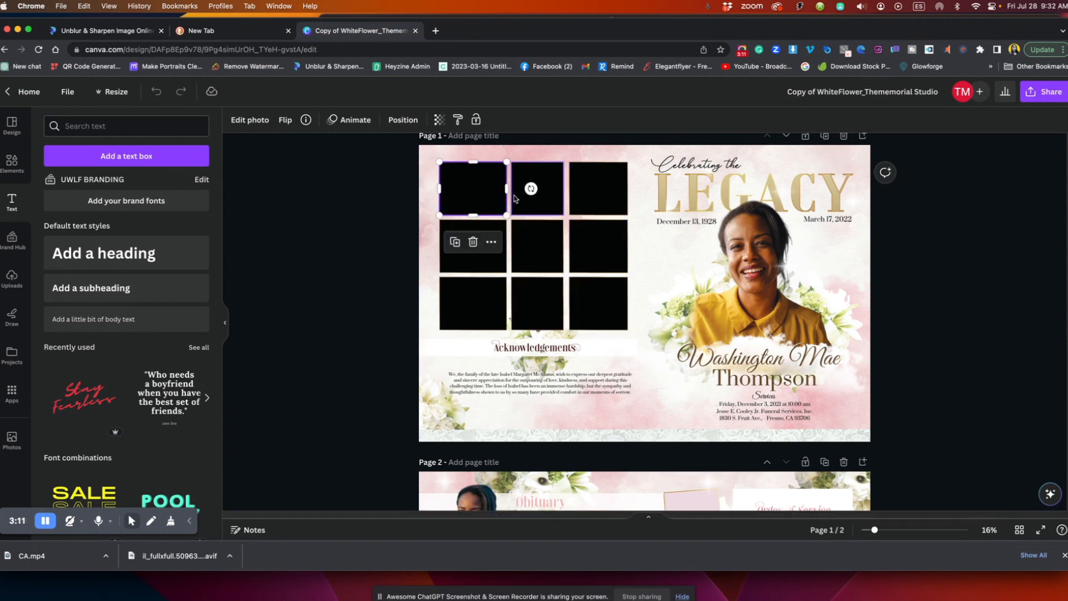
mouse_move(506, 191)
left_mouse_down()
mouse_move(627, 194)
mouse_move(504, 194)
left_mouse_up()
left_click(359, 189)
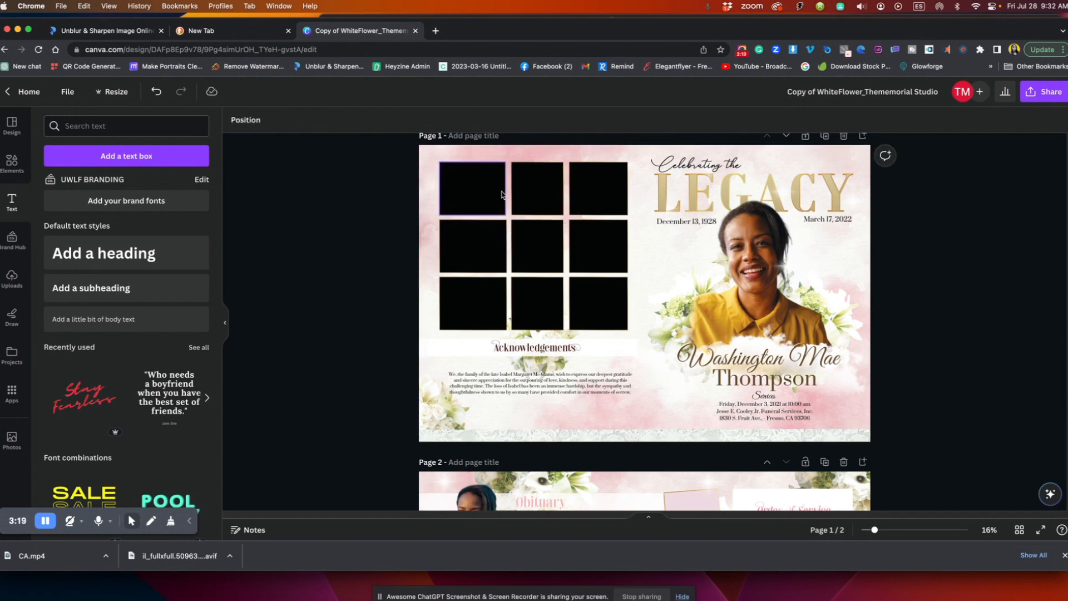
Look over both pages of the template, checking the cover portrait and the portrait beside the Obituary heading
left_click(225, 324)
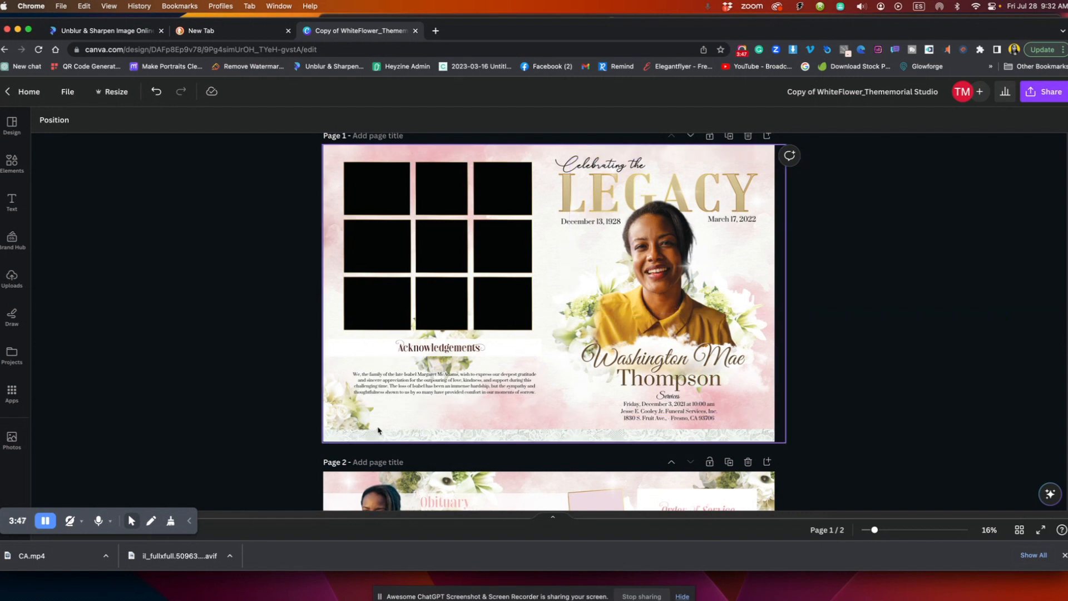
scroll(379, 419, "down", 5)
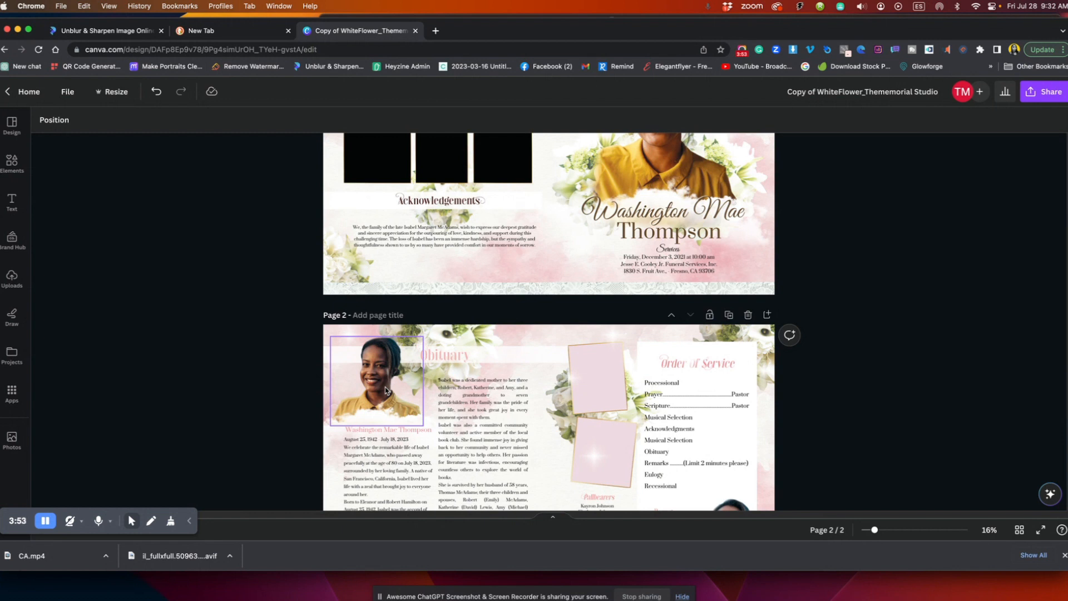
scroll(644, 250, "up", 3)
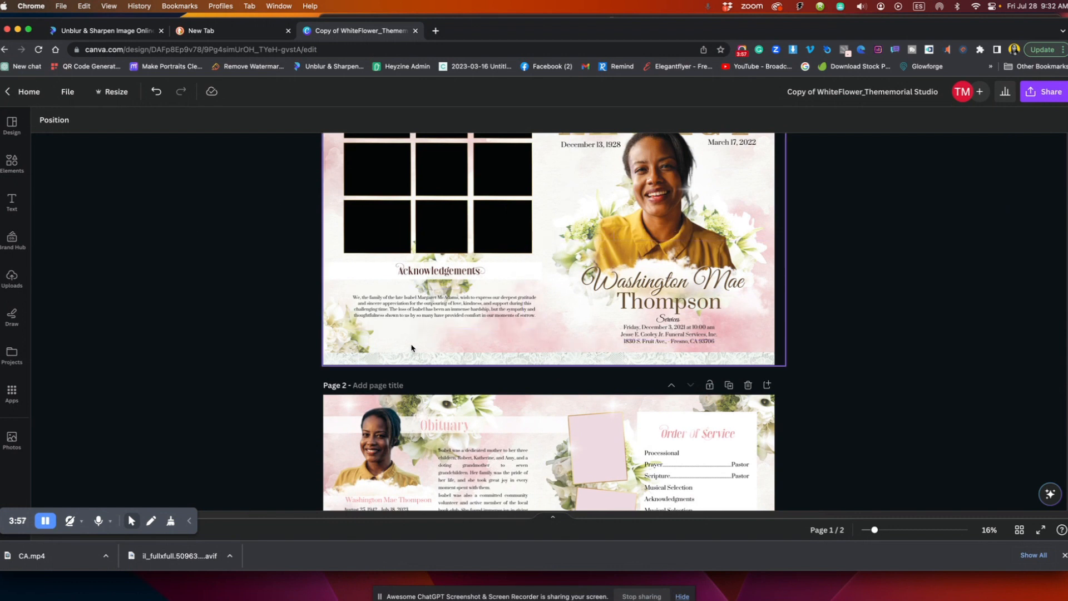
left_click(376, 443)
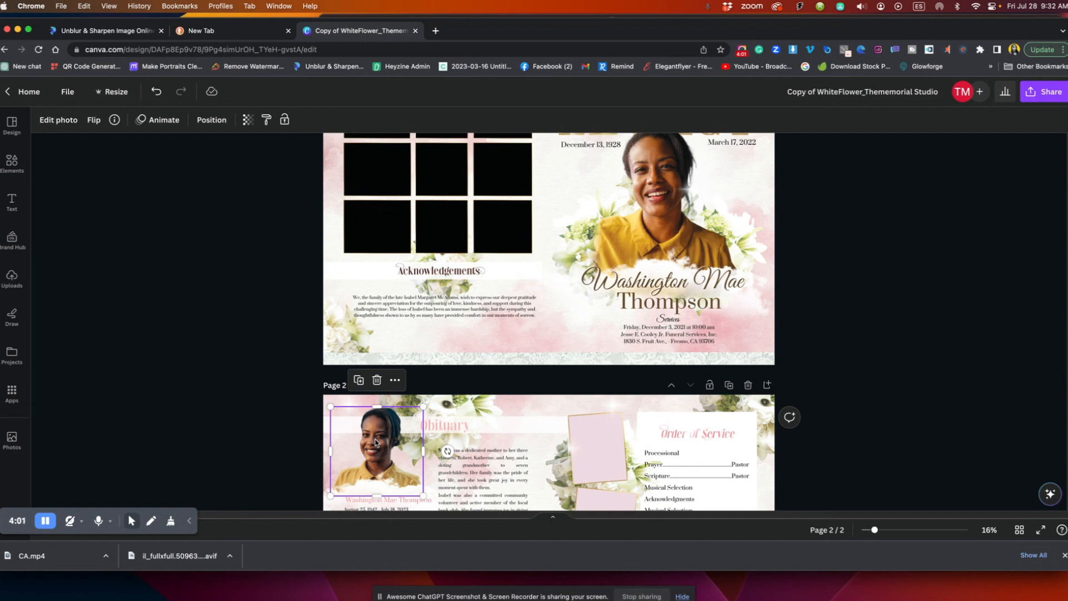
scroll(443, 434, "down", 2)
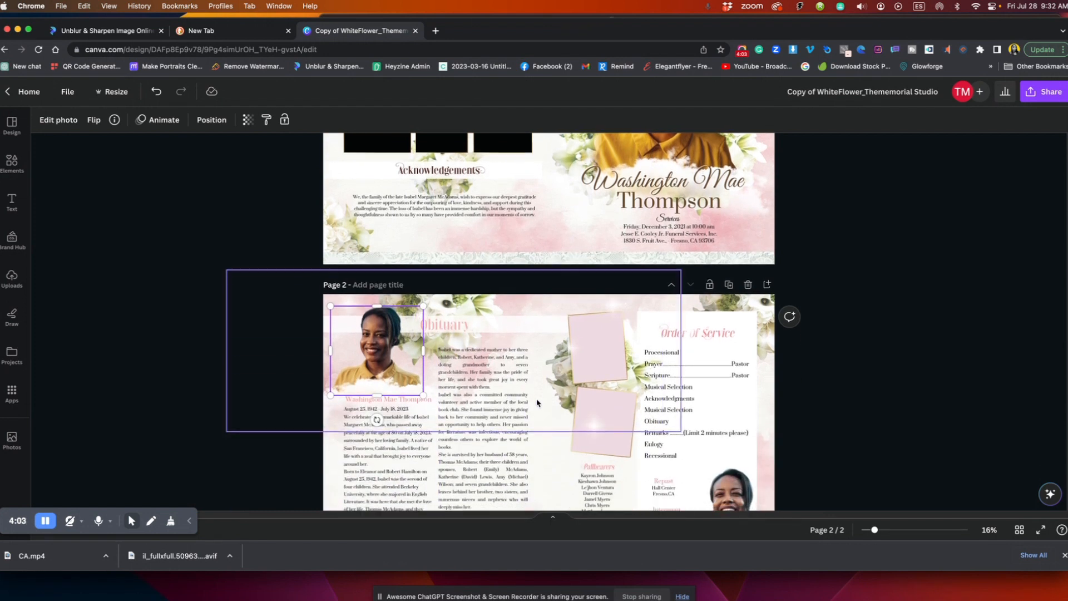
scroll(537, 402, "down", 2)
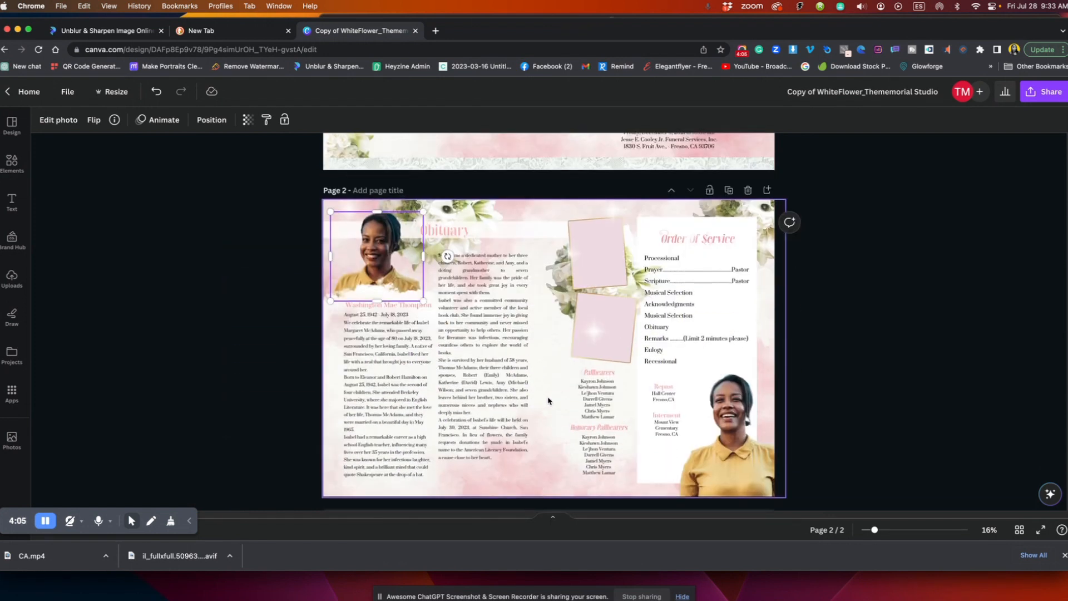
scroll(548, 401, "up", 4)
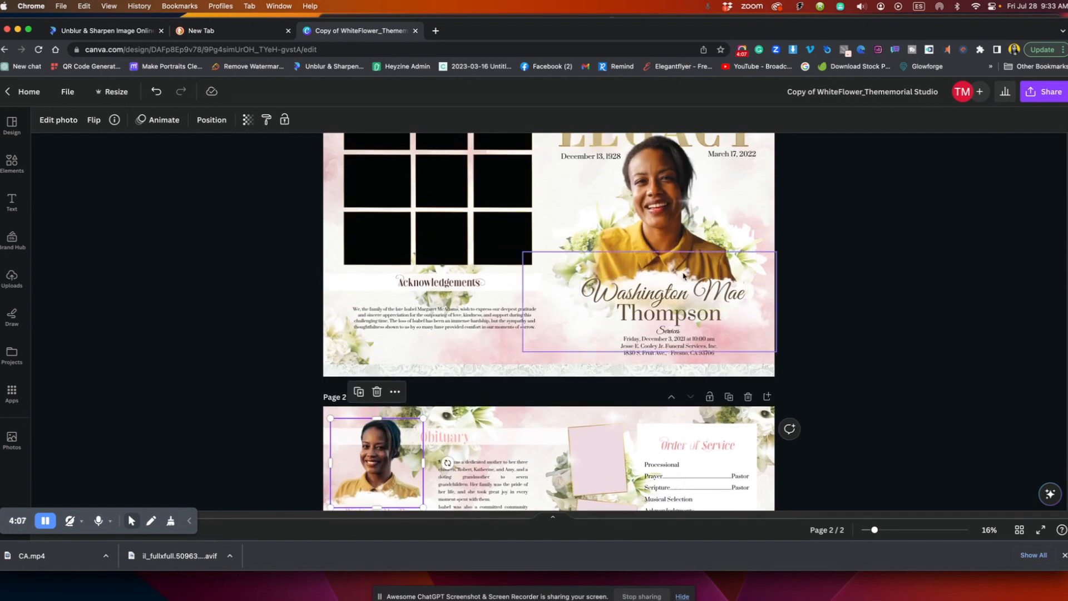
Switch to the PicWish site and look over its image unblurring page
left_click(82, 30)
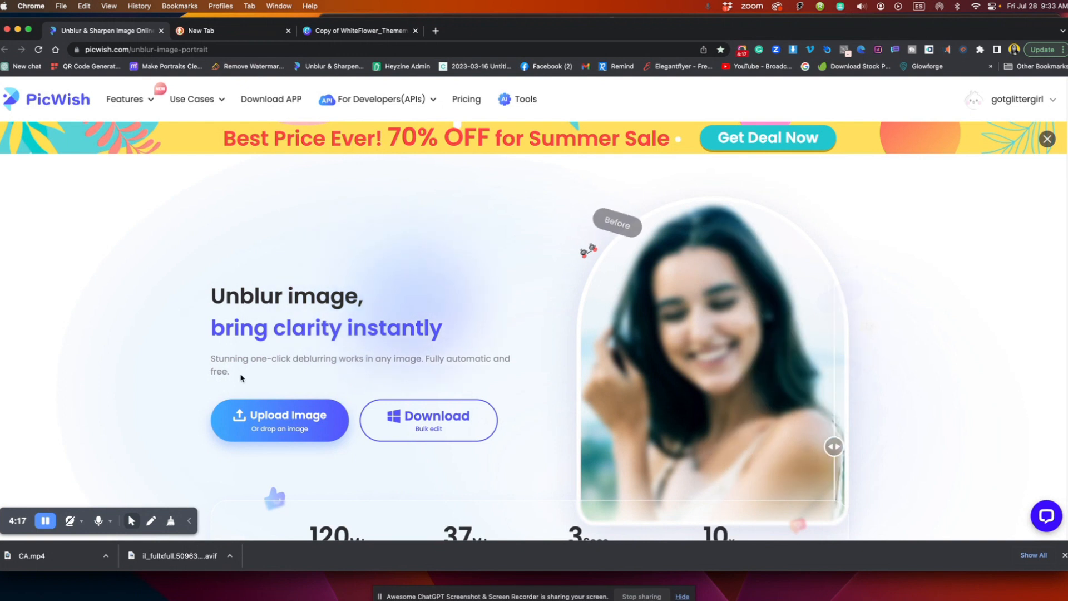
scroll(536, 305, "down", 3)
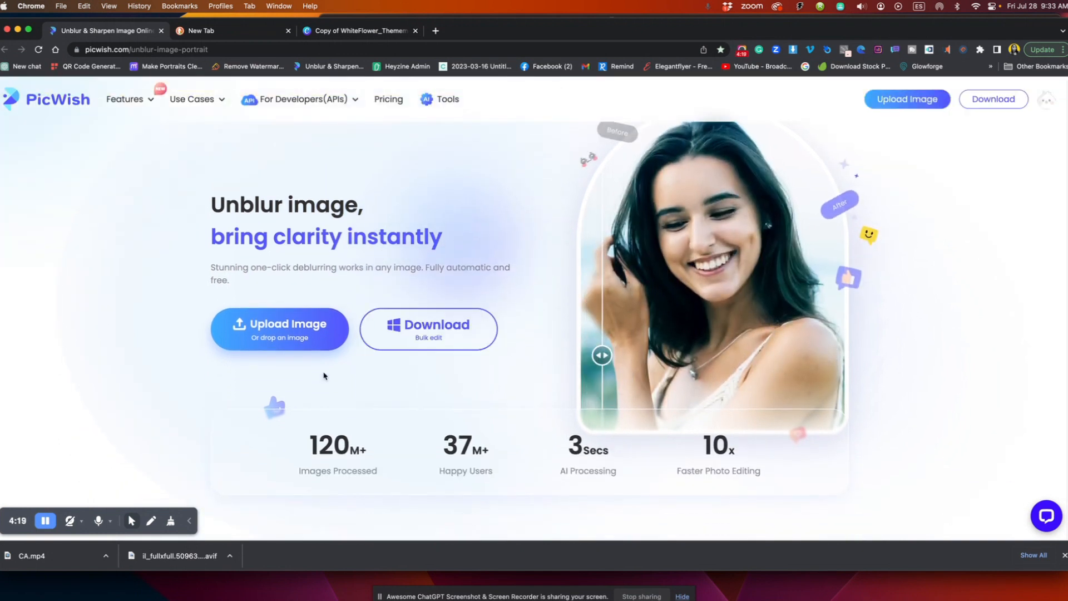
scroll(362, 423, "up", 3)
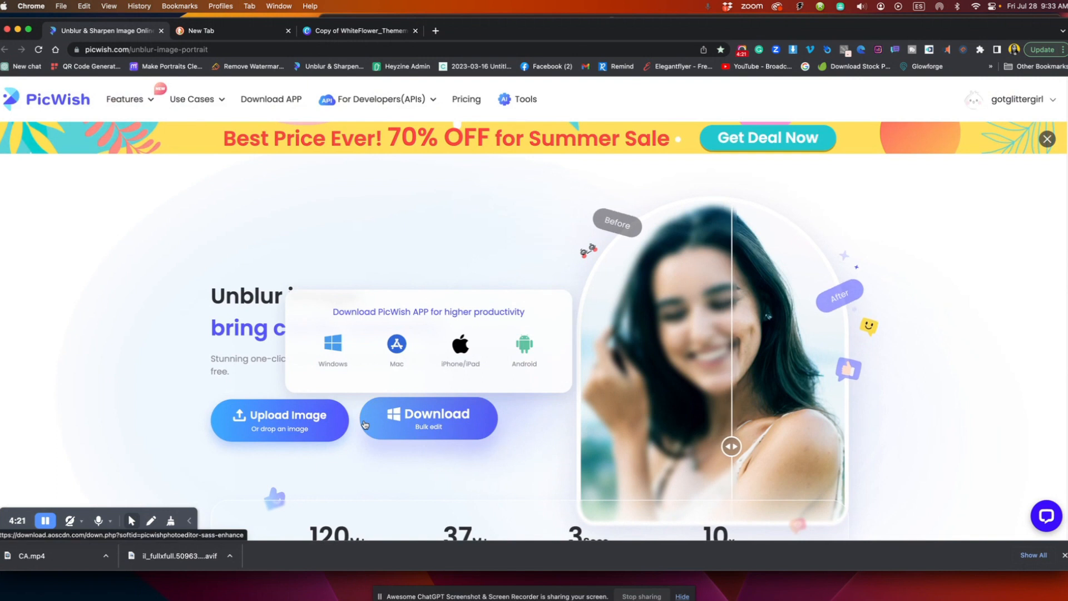
Return to the Canva design and review the portrait photos on the cover and page 2
left_click(352, 35)
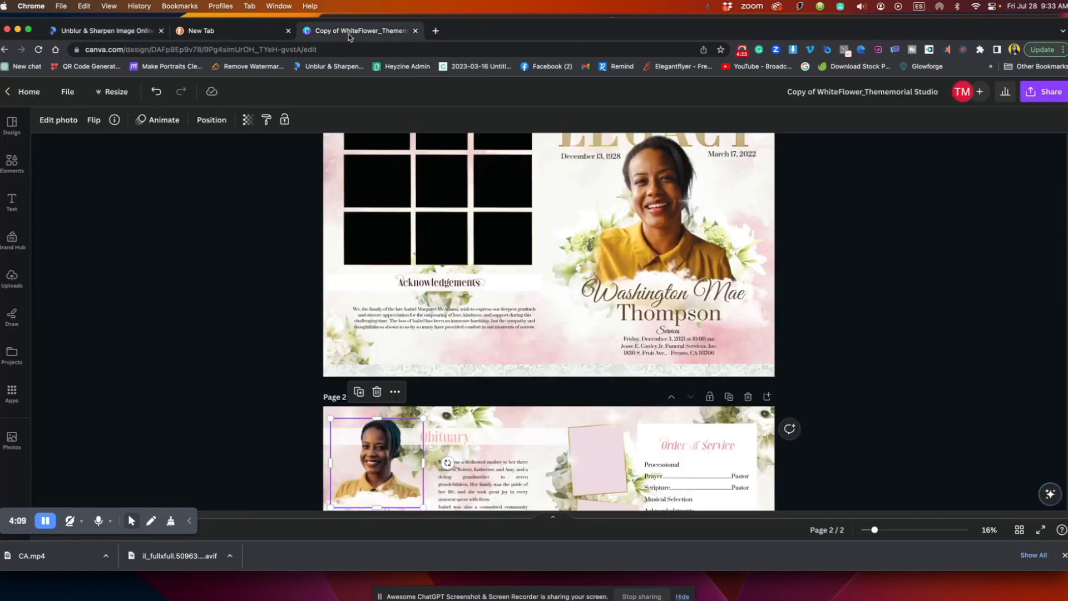
scroll(612, 322, "up", 1)
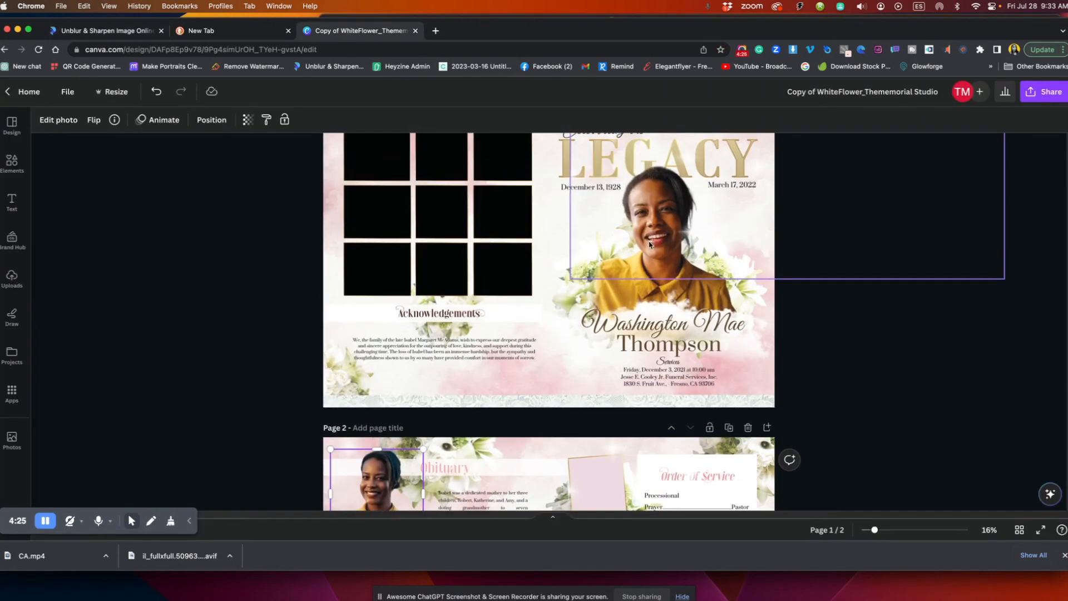
scroll(495, 331, "down", 5)
scroll(714, 457, "down", 3)
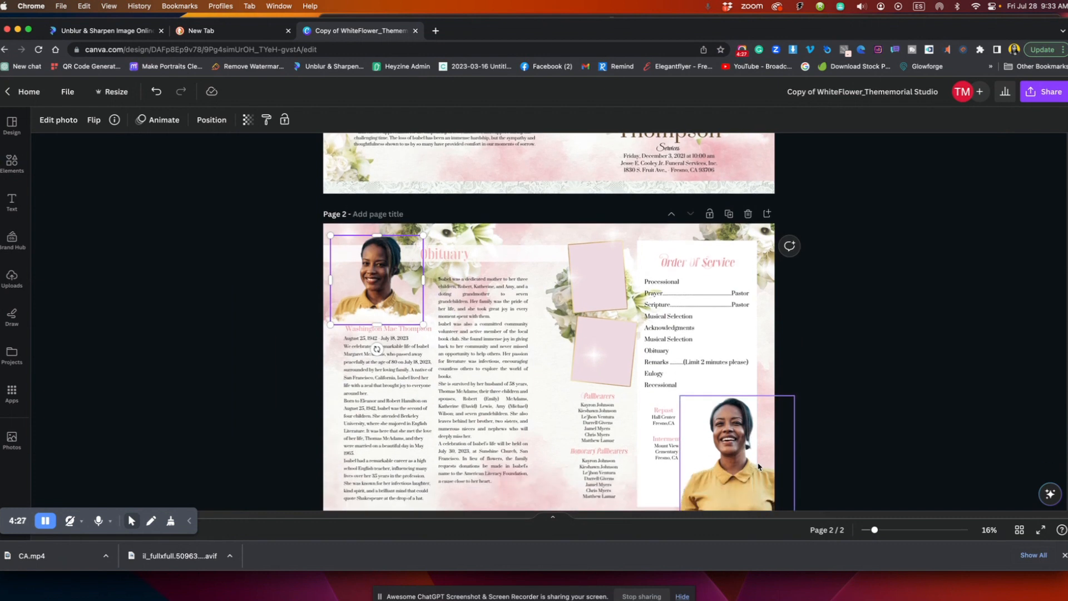
scroll(495, 387, "up", 3)
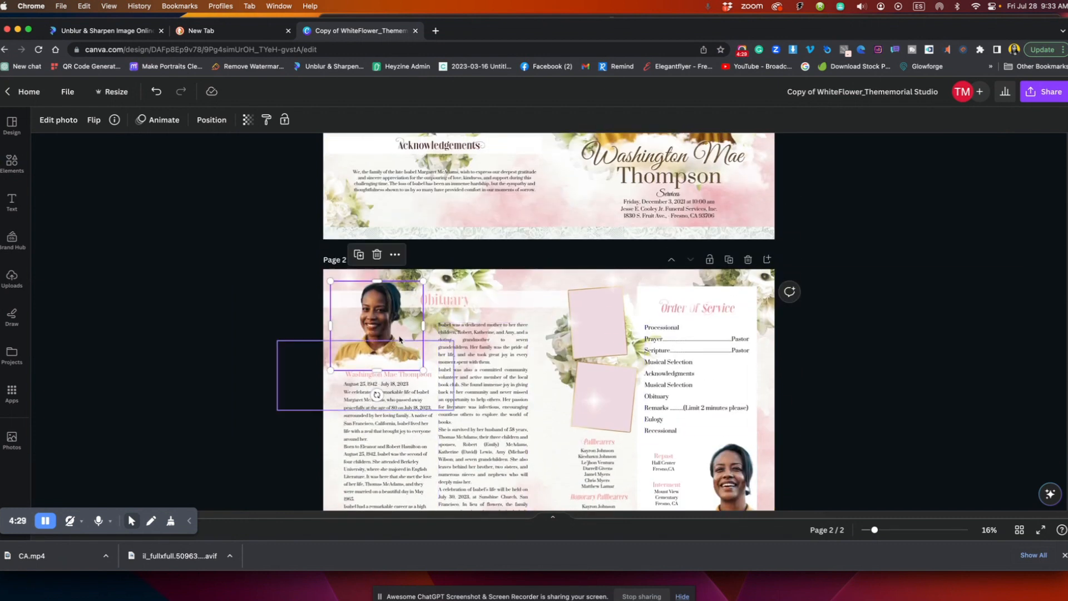
scroll(612, 311, "up", 5)
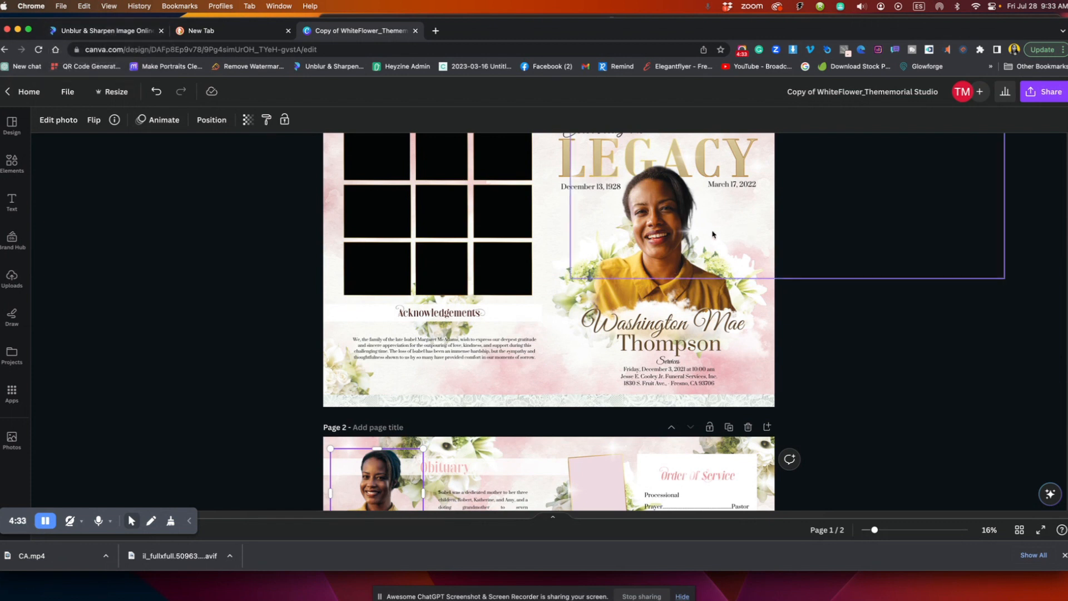
Show the layers of page 1 from the sparkle overlay covering the cover portrait and examine their stacking order
left_click(647, 249)
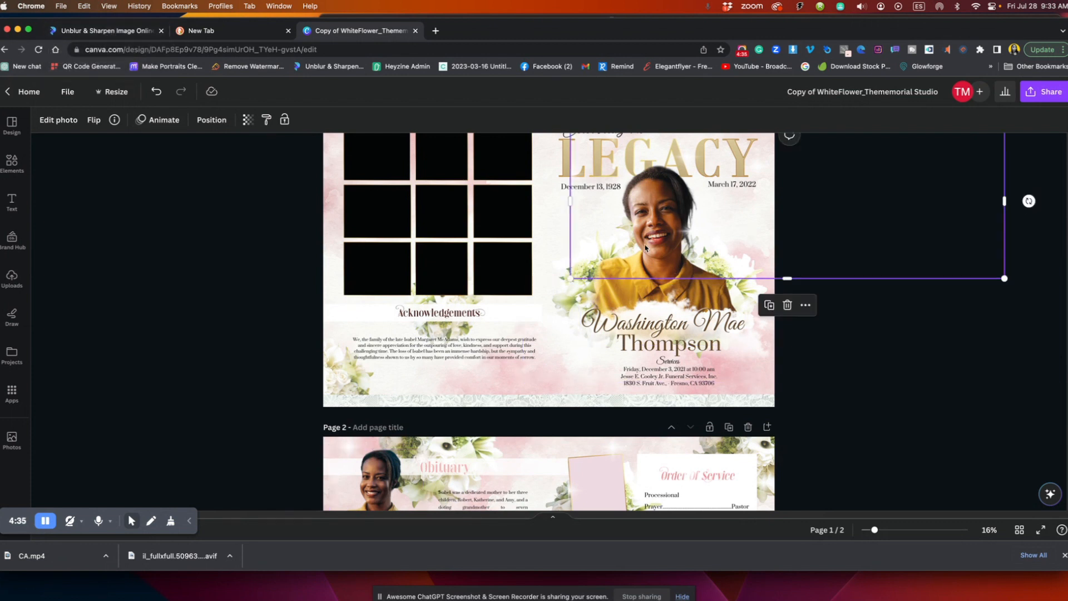
scroll(665, 270, "up", 2)
right_click(659, 272)
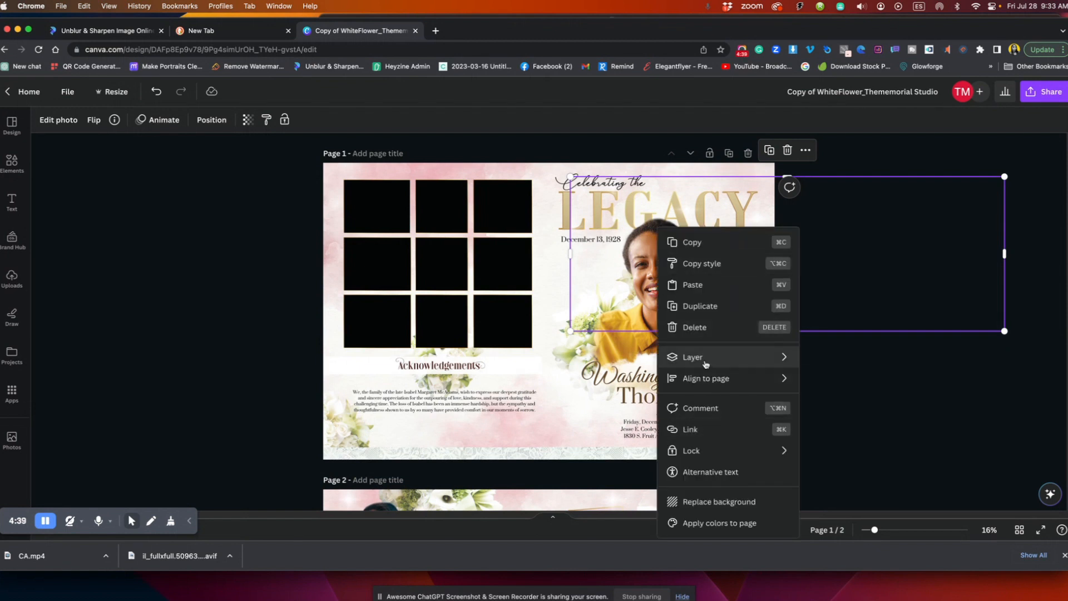
mouse_move(715, 363)
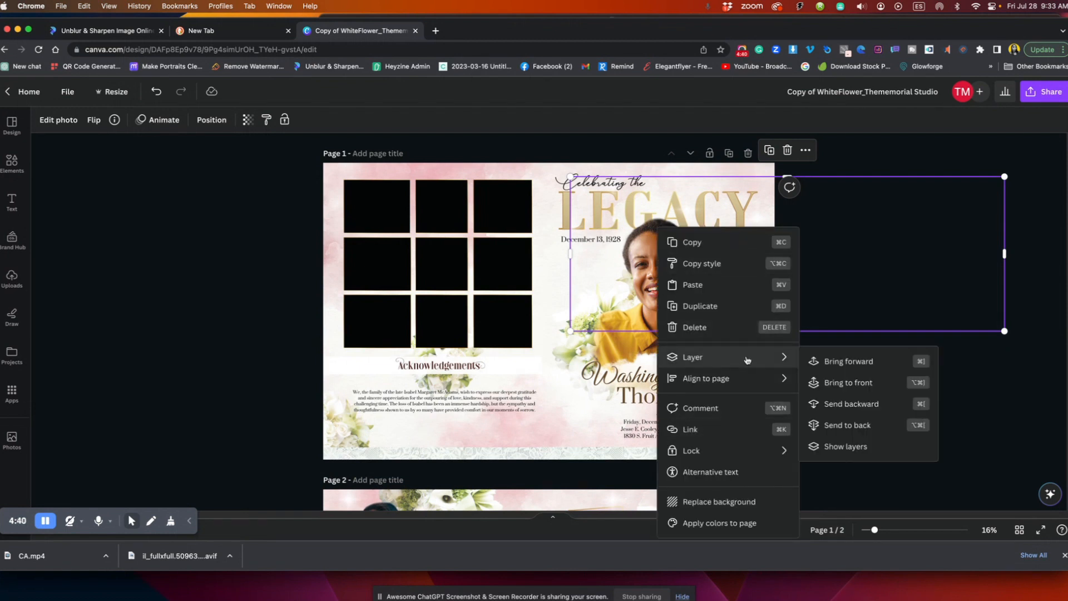
left_click(846, 447)
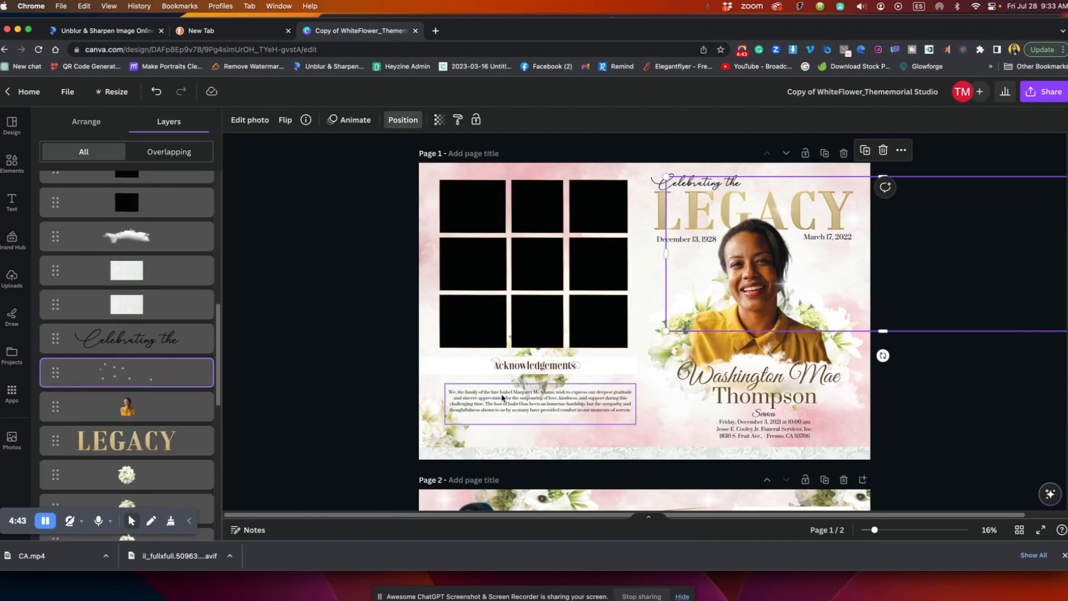
scroll(142, 204, "up", 3)
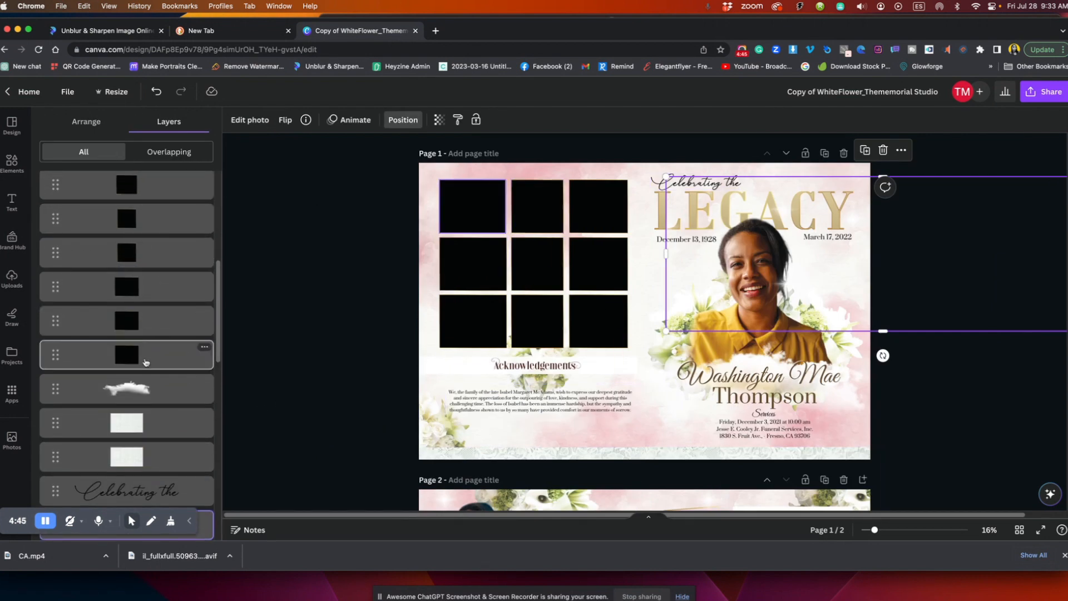
scroll(146, 278, "down", 5)
scroll(150, 292, "up", 3)
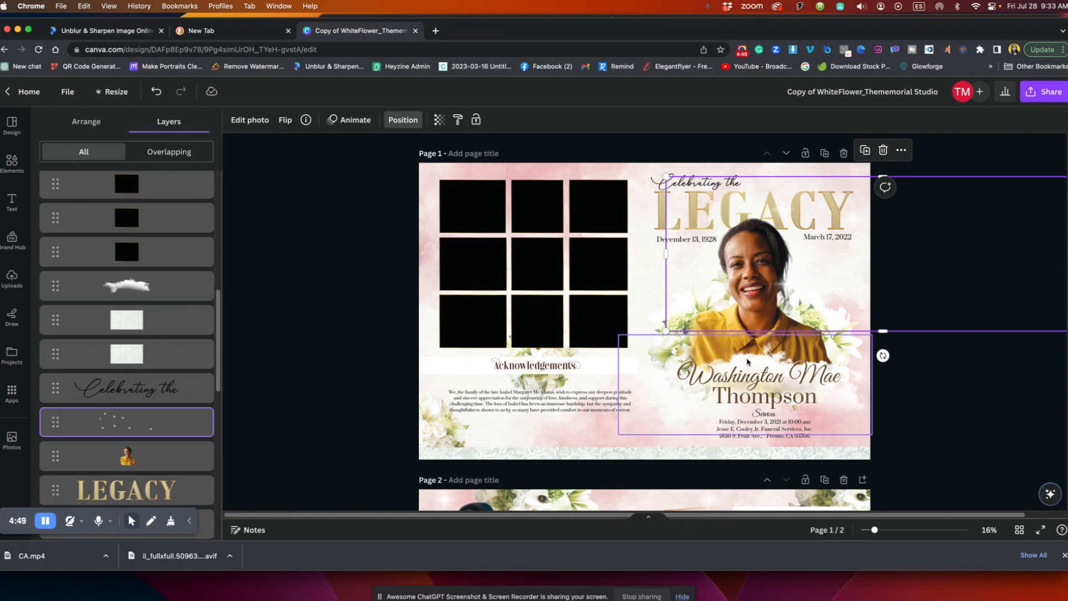
scroll(160, 367, "down", 1)
scroll(160, 367, "down", 1)
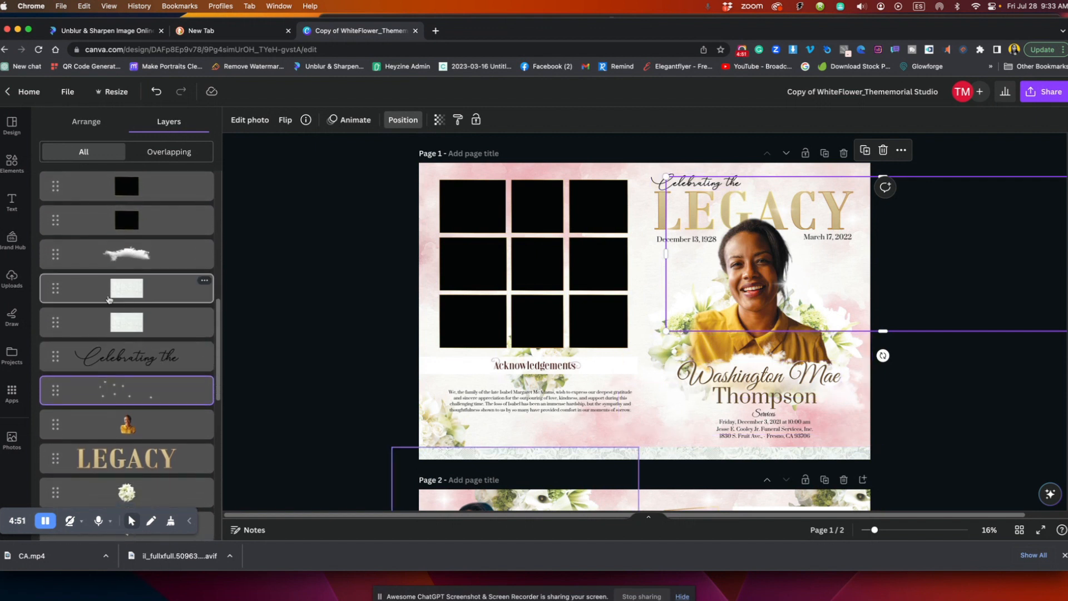
Find the portrait of the woman in the yellow shirt among page 1's layers and delete it from the cover
scroll(142, 300, "down", 3)
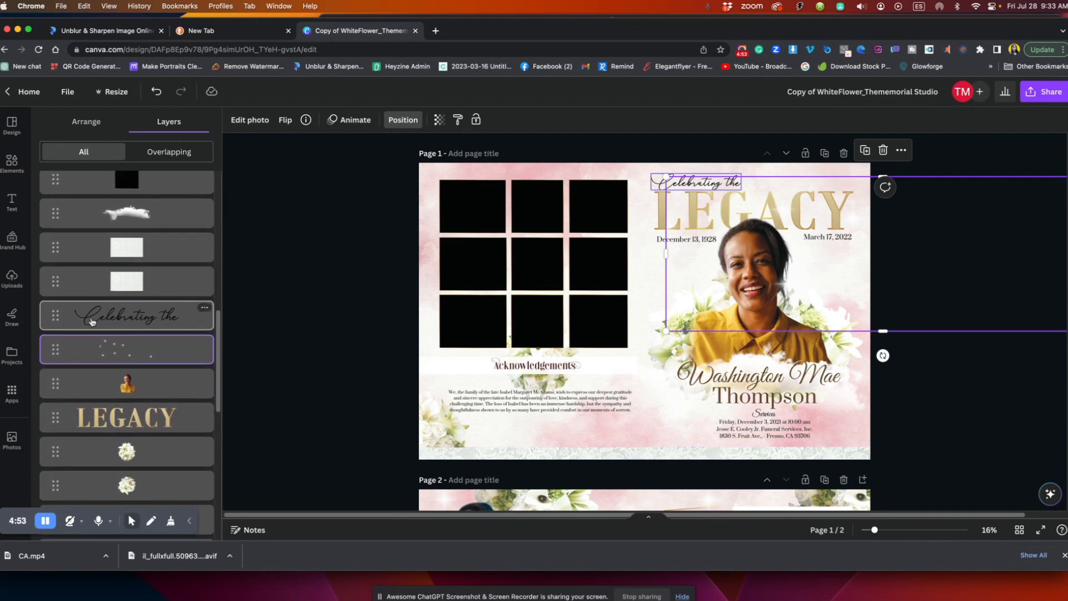
scroll(133, 324, "down", 2)
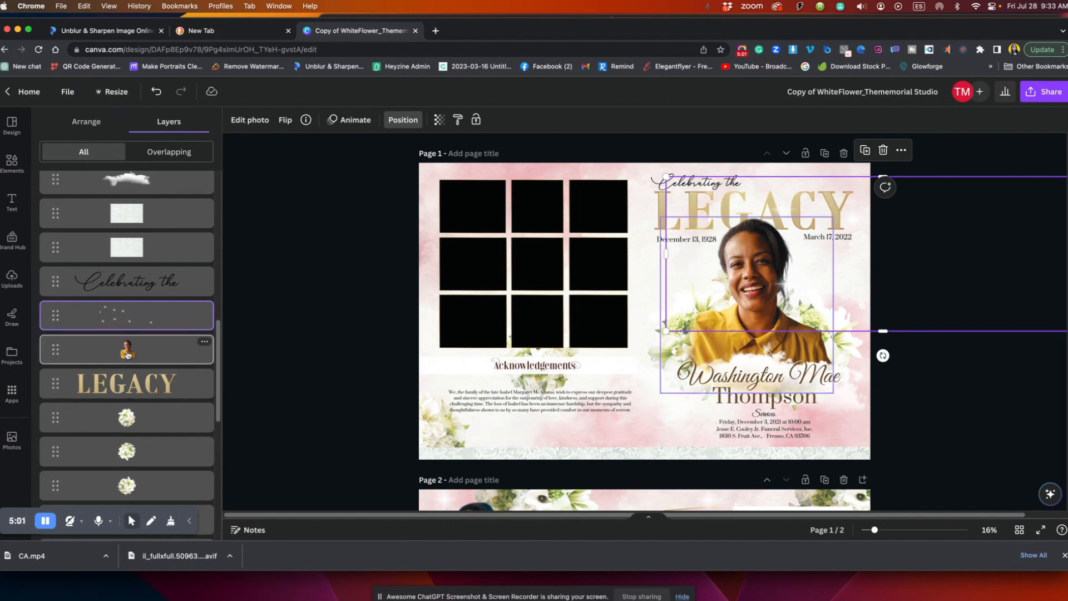
scroll(136, 378, "down", 8)
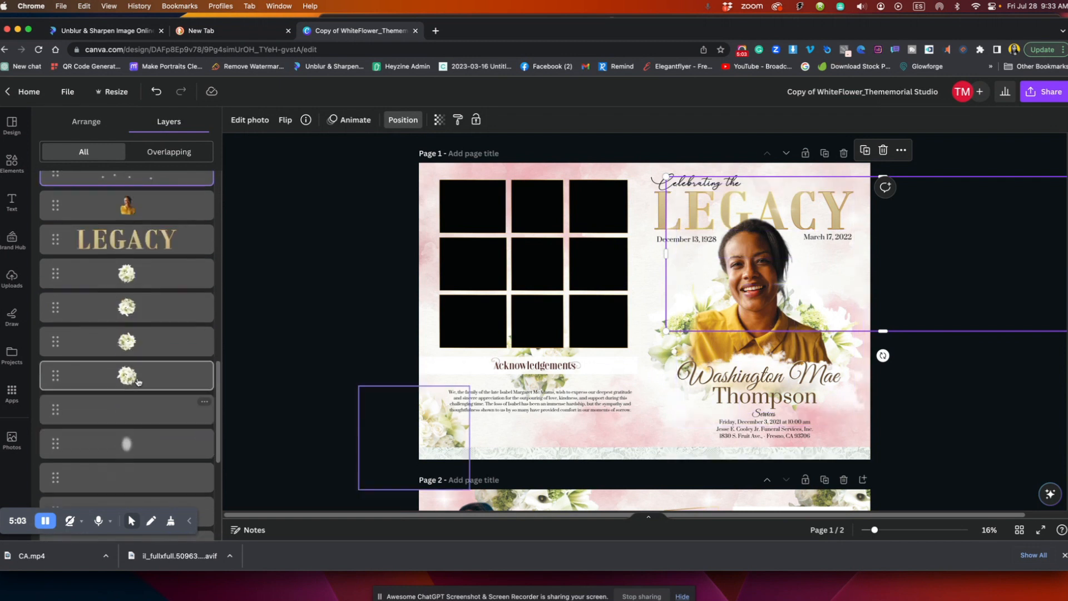
scroll(132, 444, "down", 10)
scroll(132, 442, "down", 2)
scroll(122, 411, "up", 5)
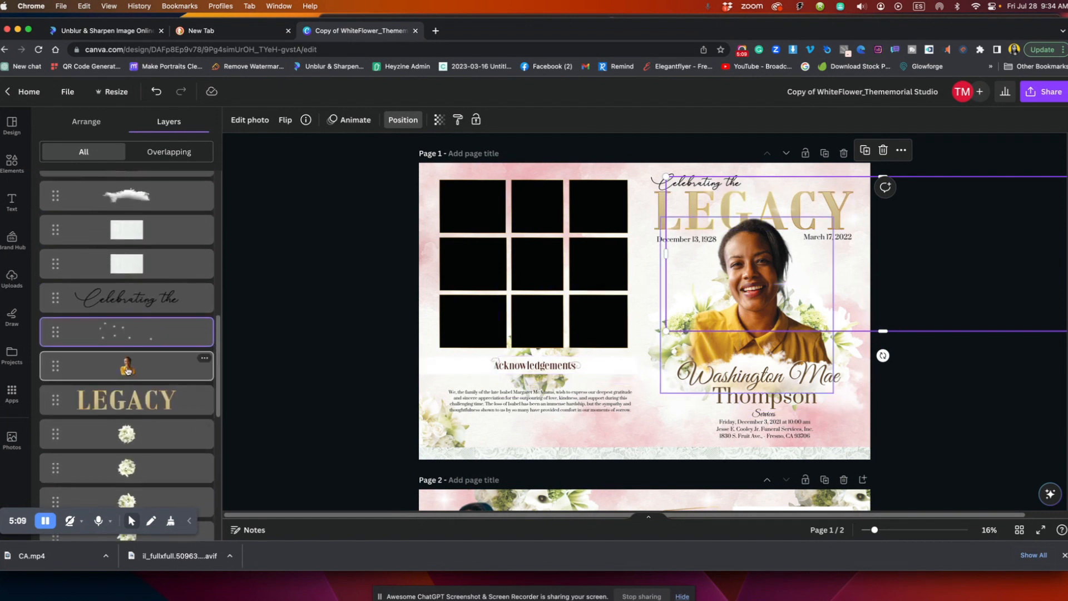
left_click(127, 370)
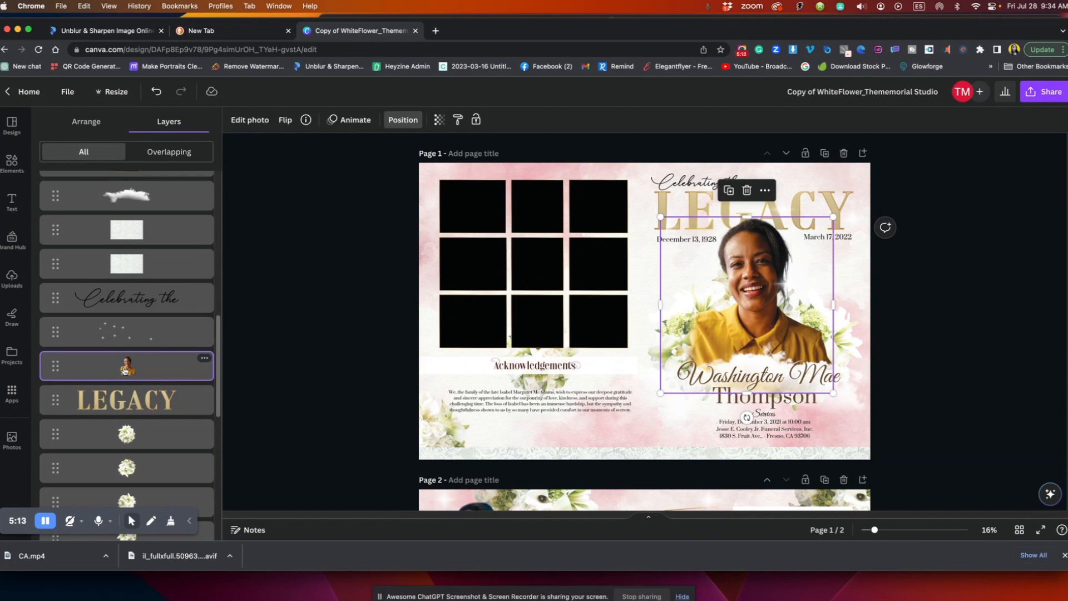
left_click(747, 191)
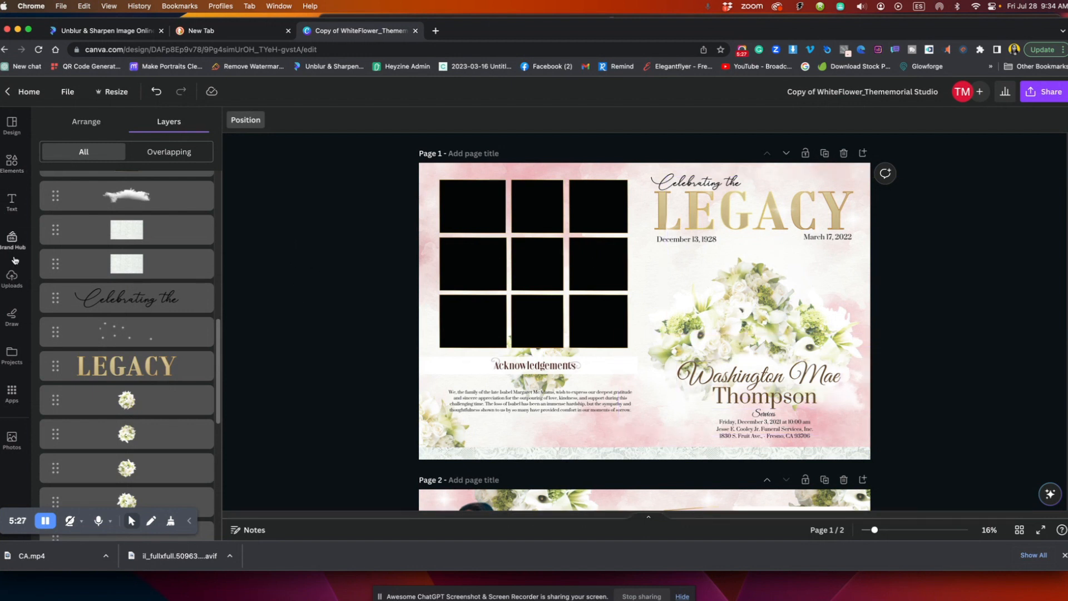
Upload the charismatic-cheerful JPG portrait from the Pink White Flower folder inside Etsy Tutorials
left_click(11, 278)
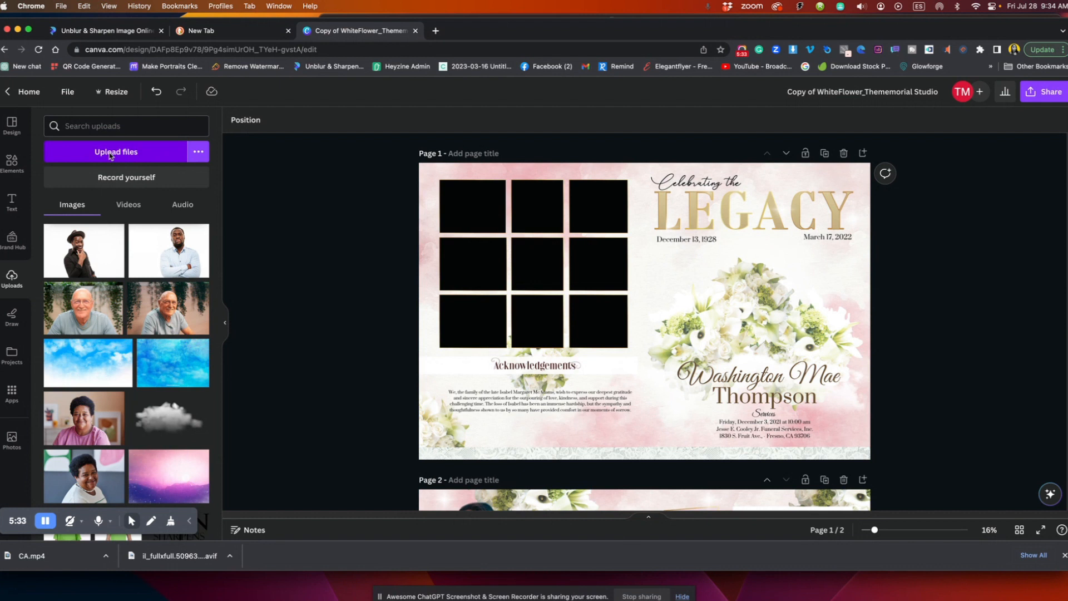
left_click(110, 156)
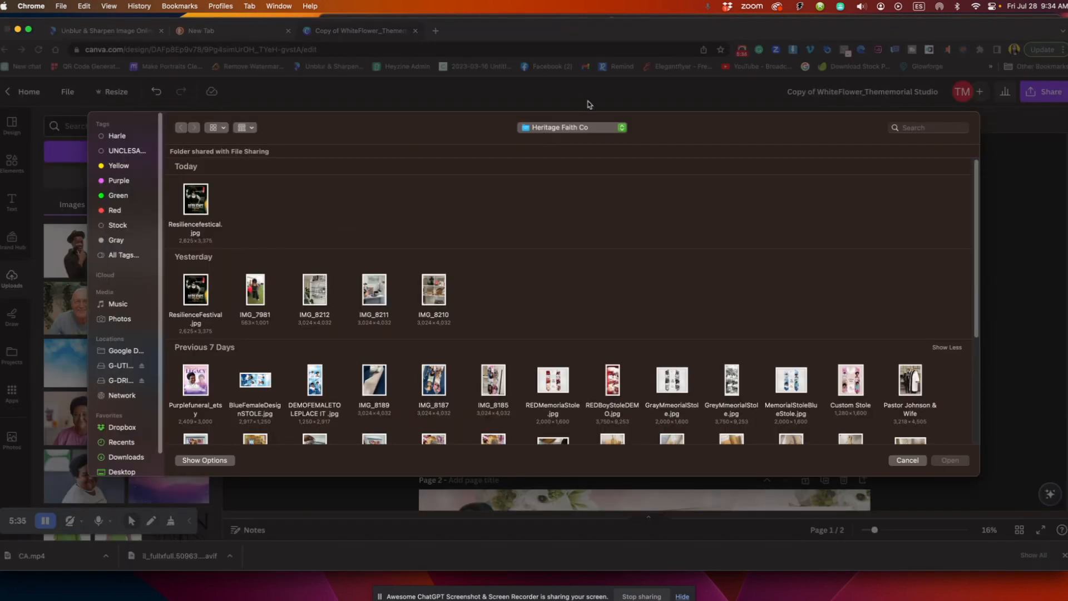
left_click(584, 129)
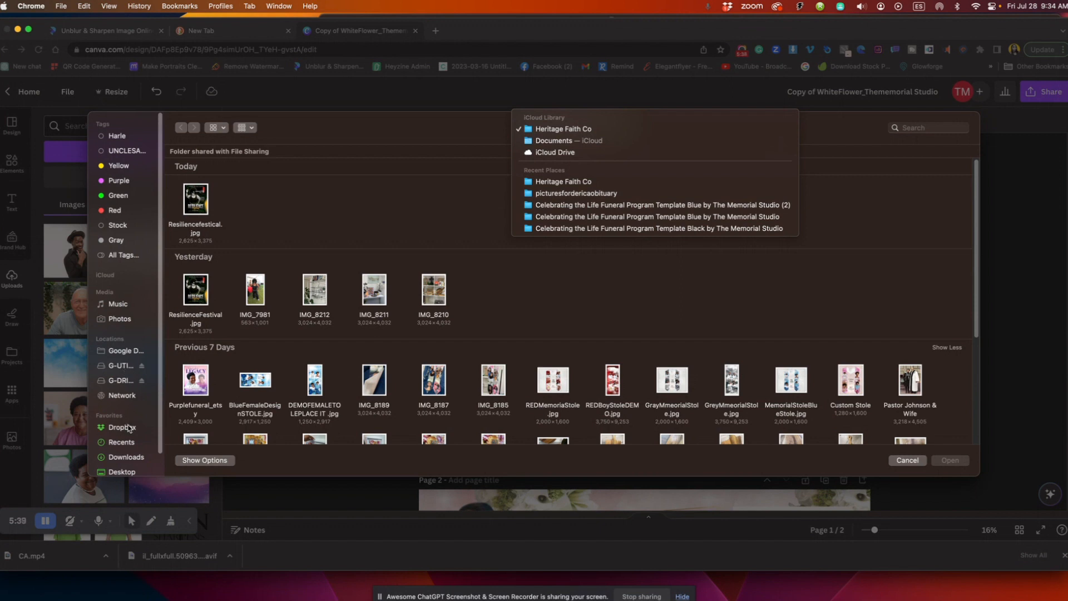
left_click(122, 472)
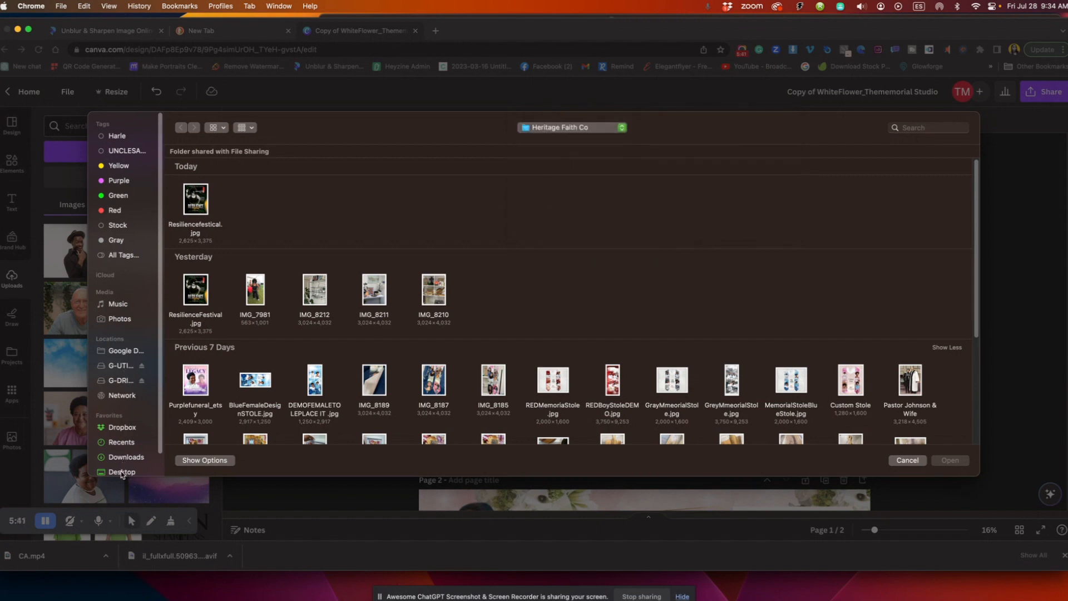
left_click(124, 470)
double_click(193, 211)
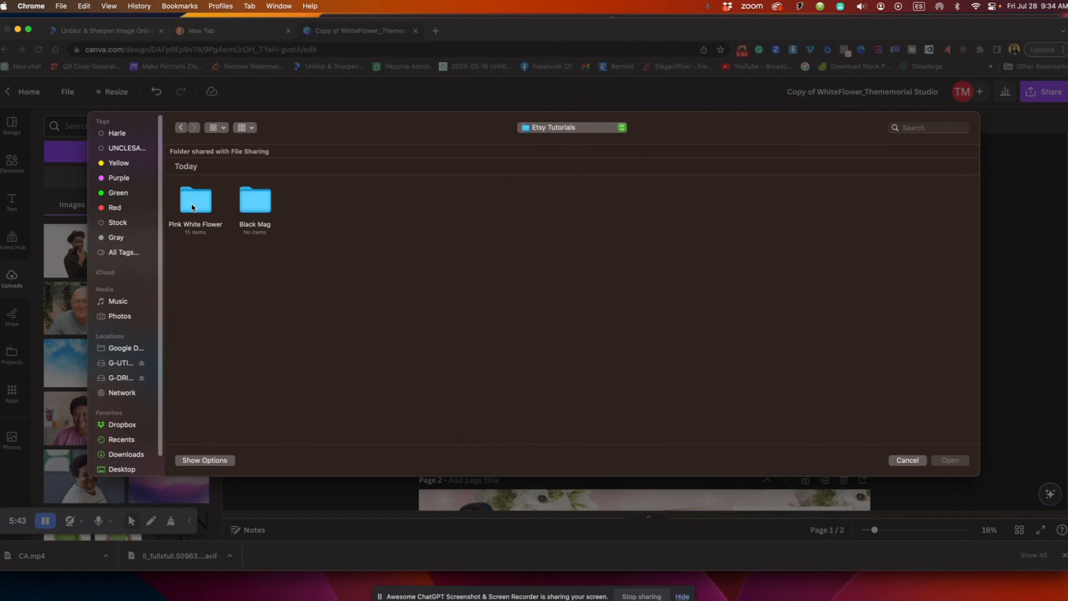
double_click(199, 210)
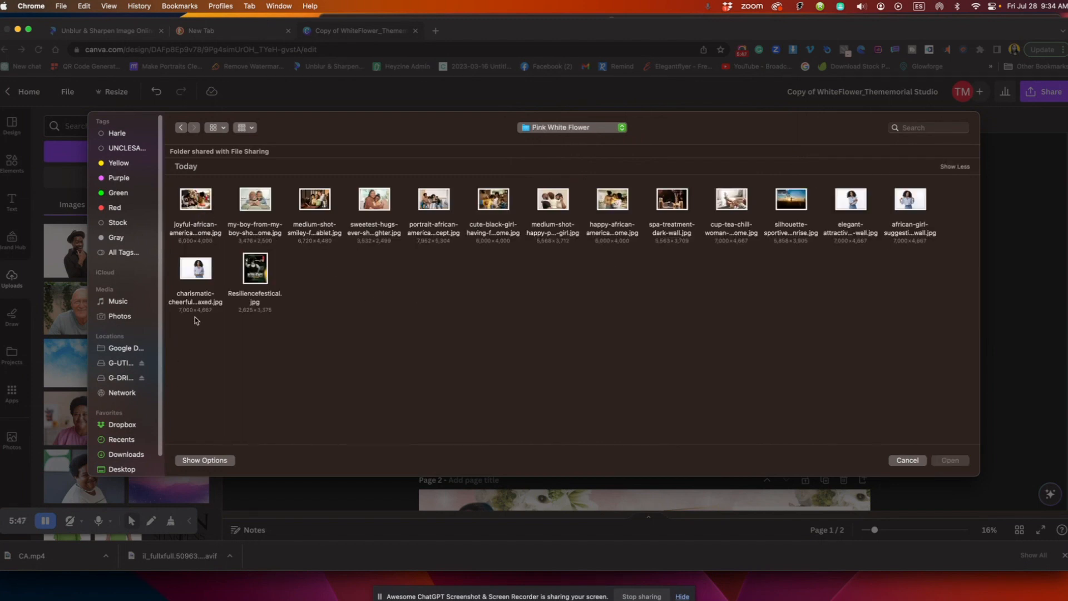
left_click(199, 275)
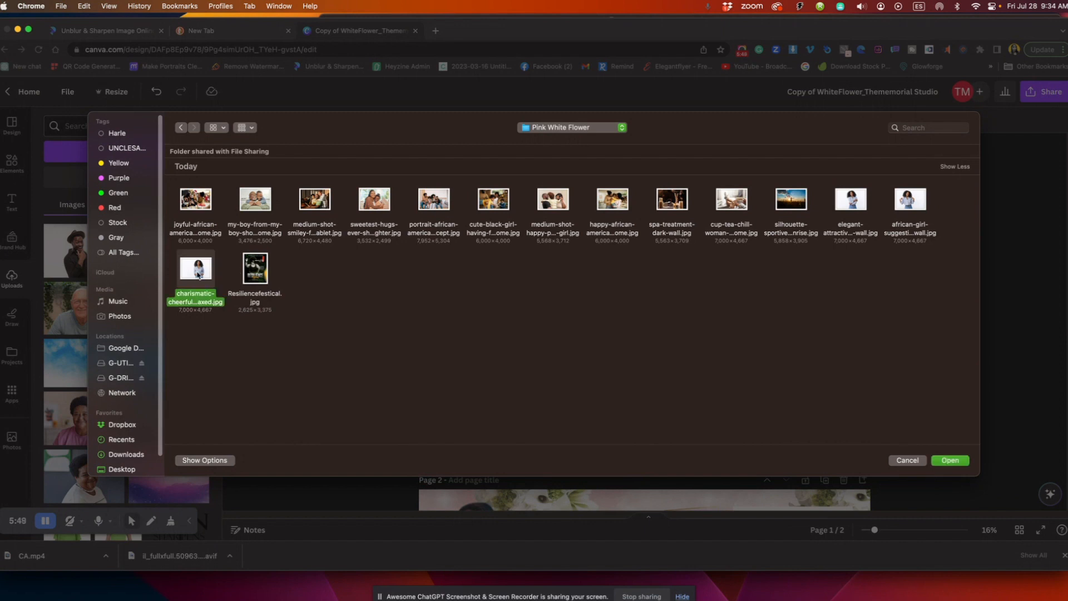
left_click(951, 461)
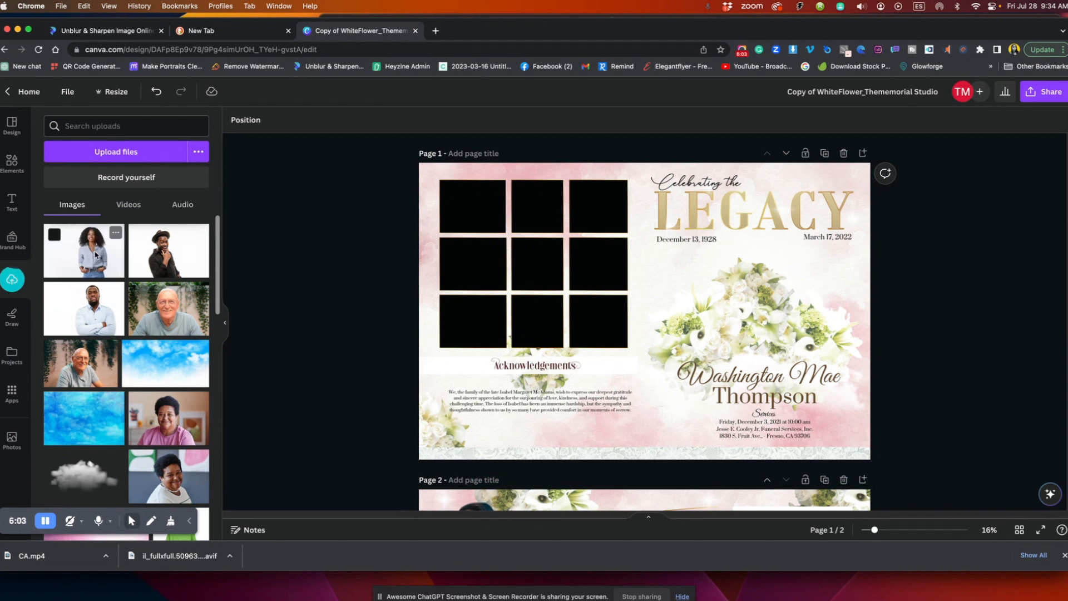
Place the uploaded portrait of the woman in the striped shirt on page 1 and remove its background
left_click(89, 257)
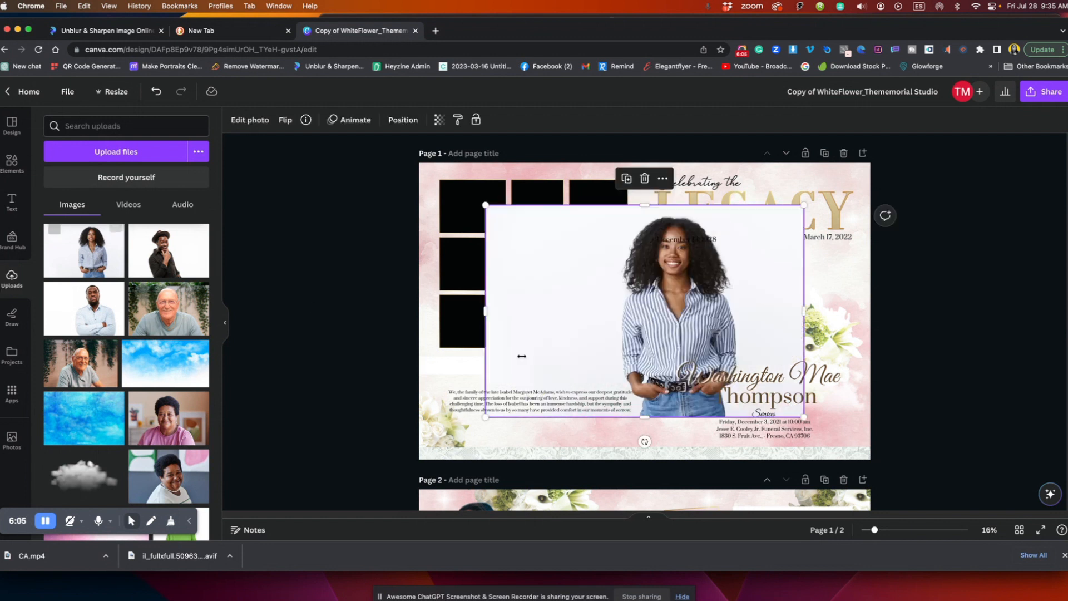
left_click_drag(693, 310, 647, 304)
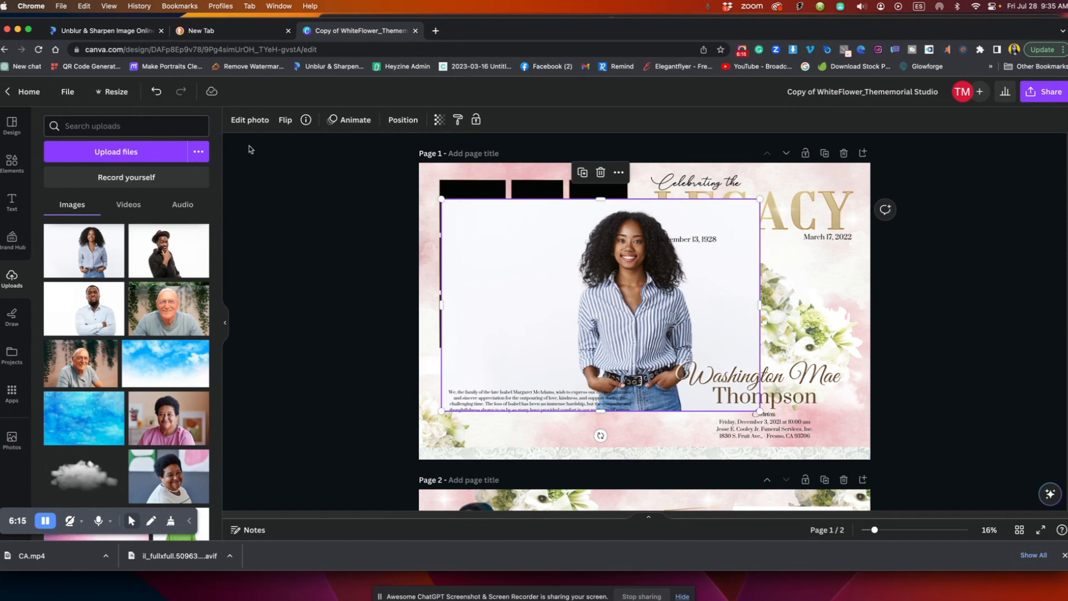
left_click(238, 122)
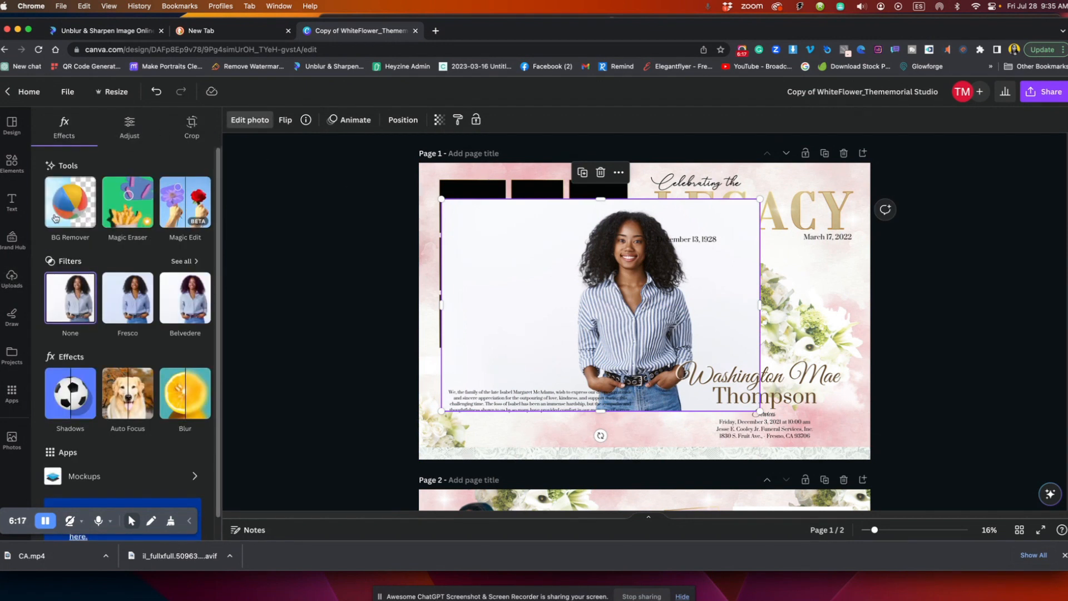
left_click(71, 207)
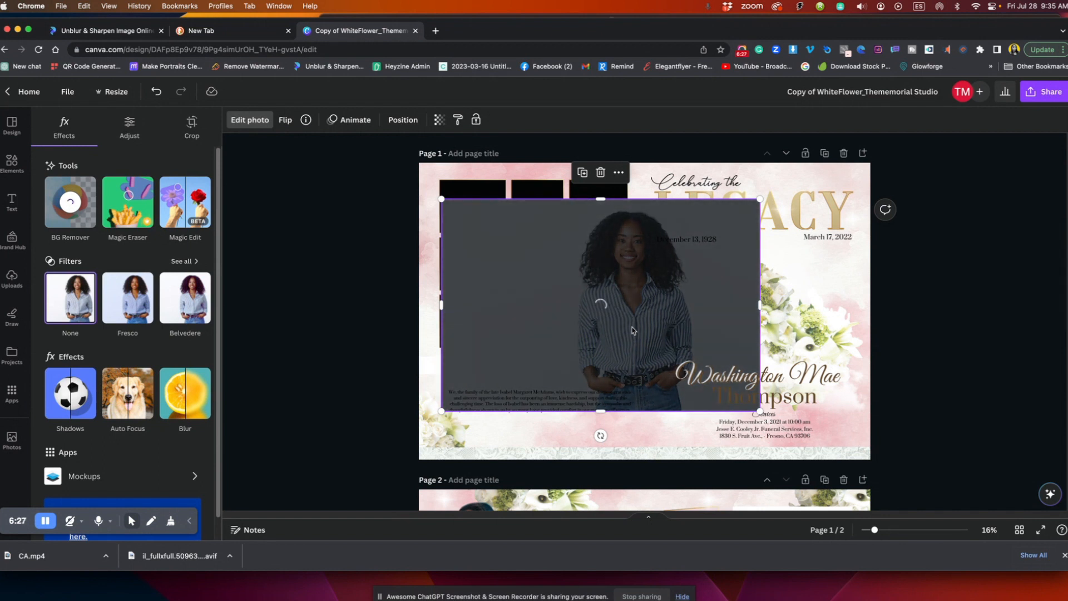
Position the cutout portrait over the cover flowers below LEGACY, enlarge it, and crop its lower edge at waist level
left_click_drag(628, 330, 756, 340)
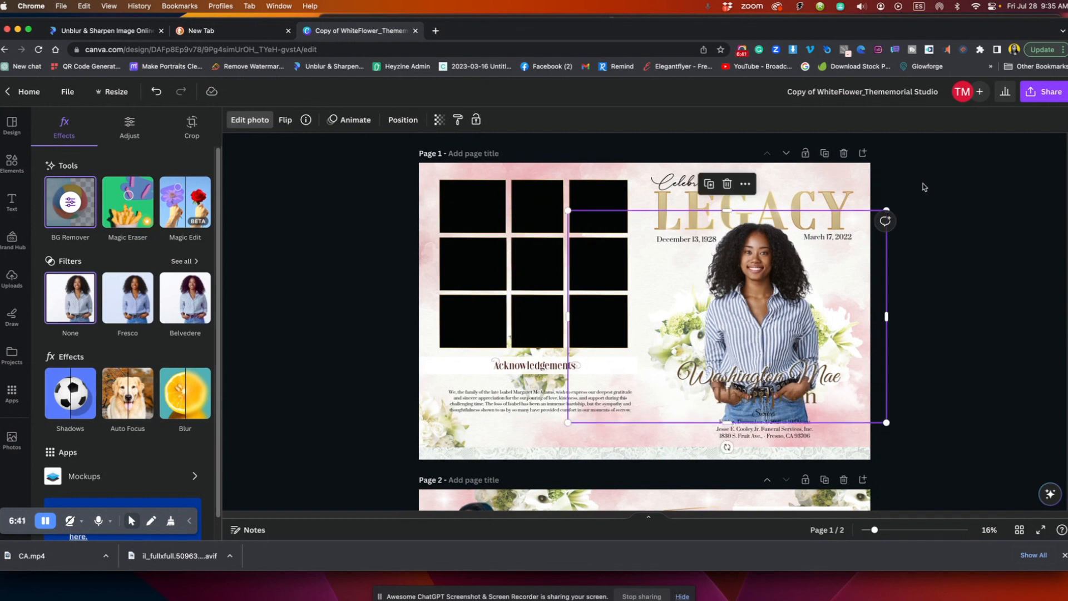
left_click_drag(568, 210, 514, 187)
left_click_drag(758, 275, 776, 309)
left_click_drag(729, 461, 729, 412)
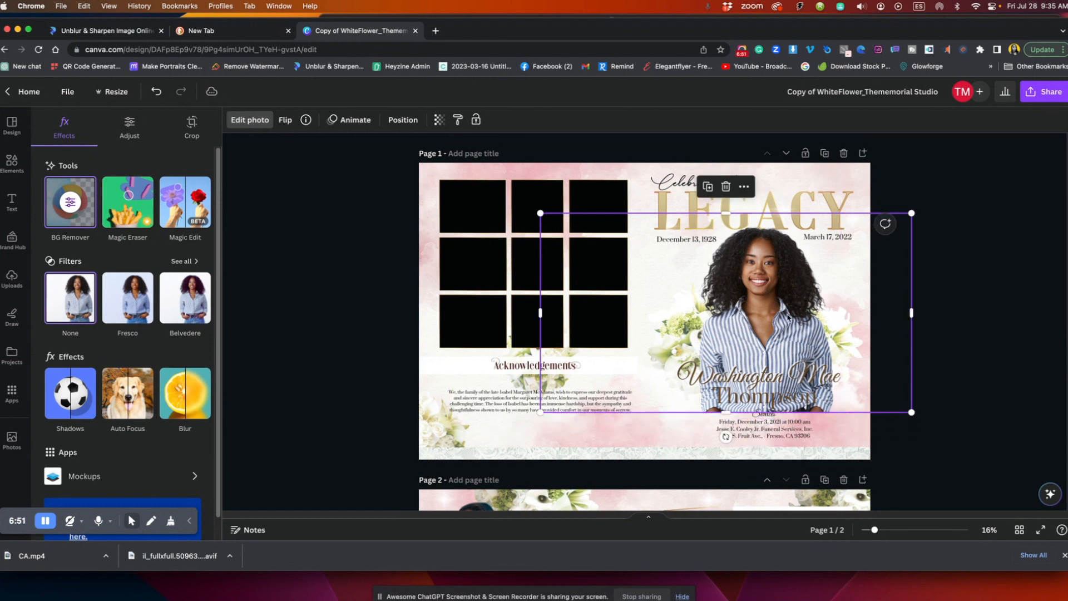
left_click_drag(767, 344, 767, 337)
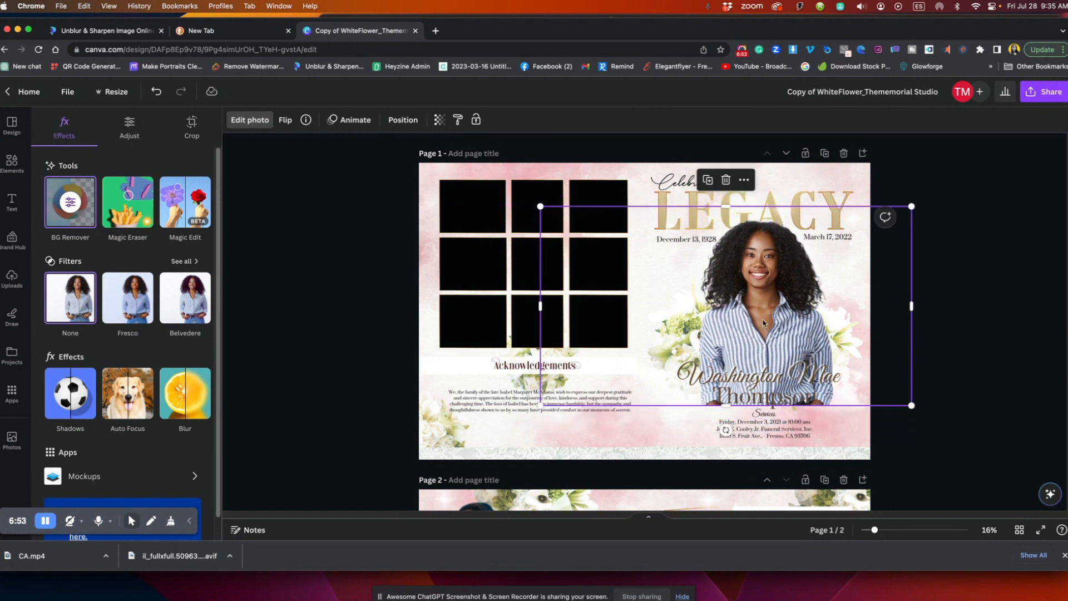
Show page 1's layers and move the new portrait directly beneath the white cloud overlay
right_click(775, 328)
mouse_move(810, 357)
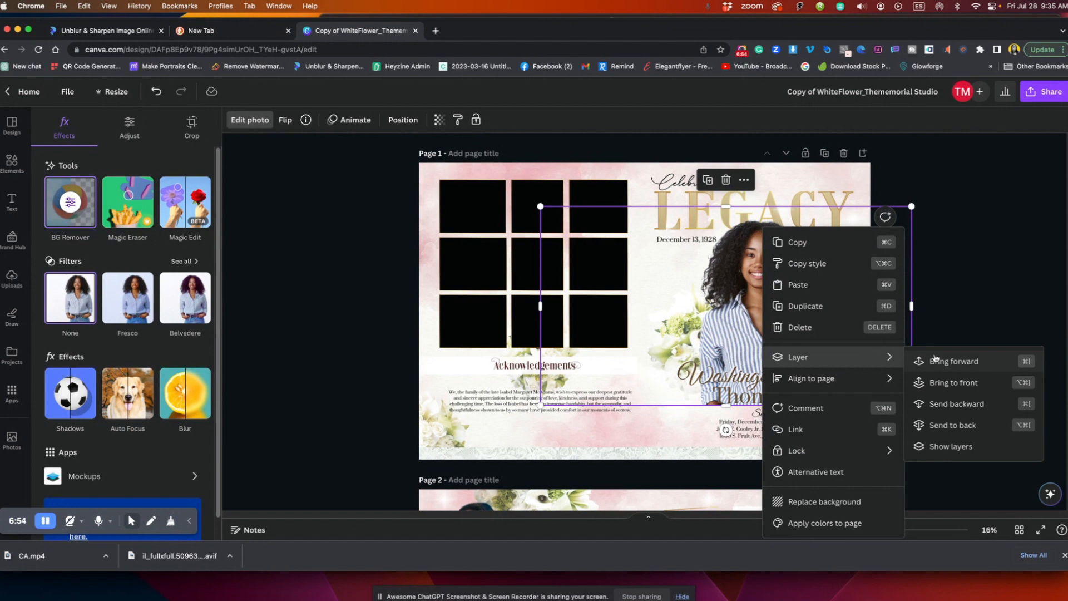
left_click(959, 446)
scroll(147, 369, "down", 5)
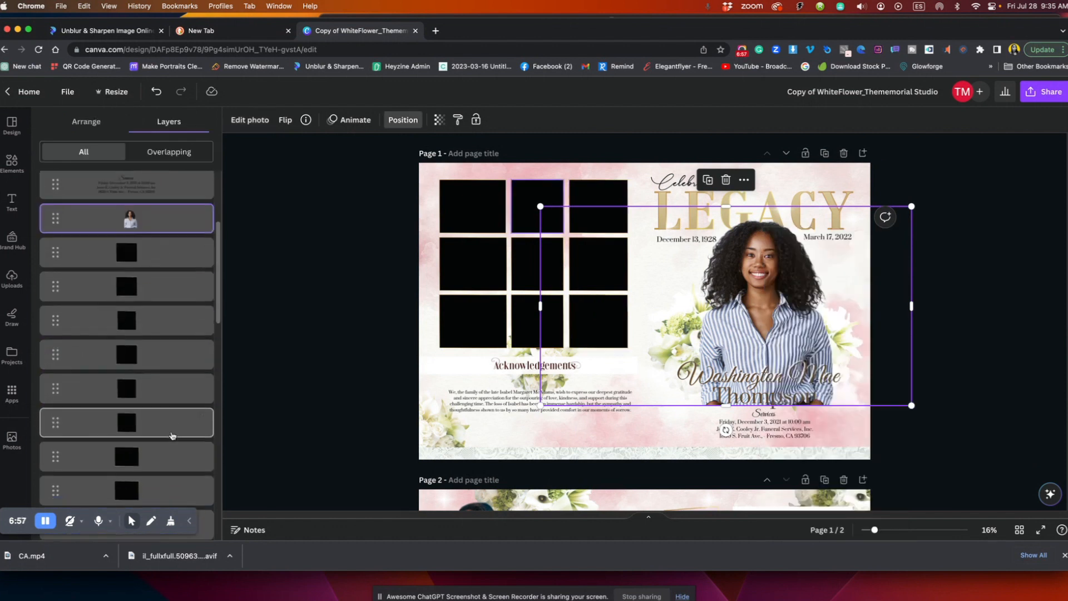
scroll(147, 369, "up", 5)
left_click_drag(148, 269, 155, 355)
scroll(164, 251, "down", 2)
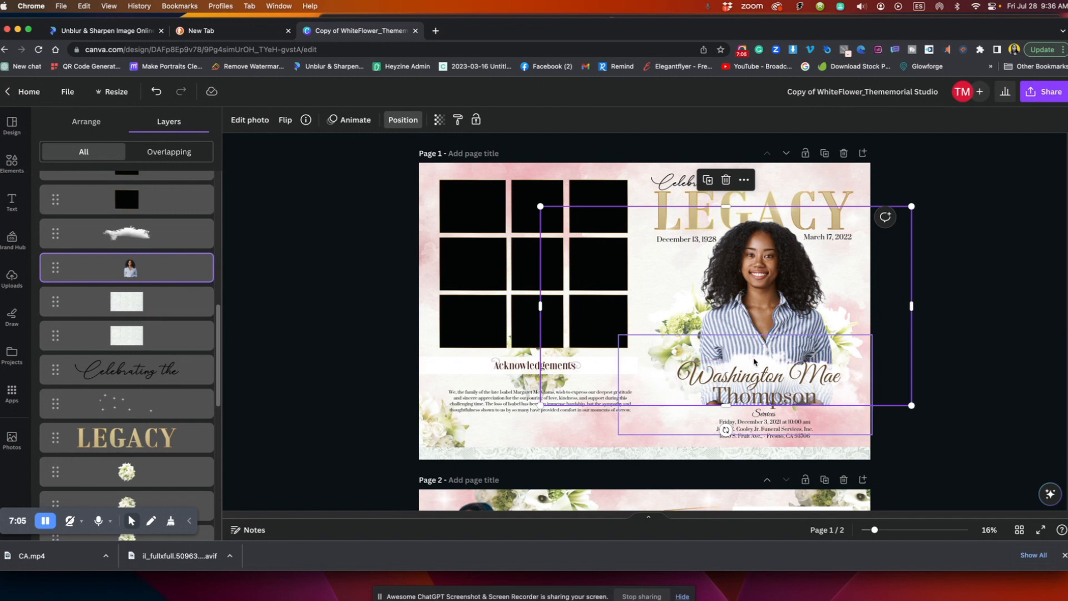
Enlarge and lower the white cloud overlay behind the cover name, and fine-tune the portrait's placement above the service details
left_click(119, 236)
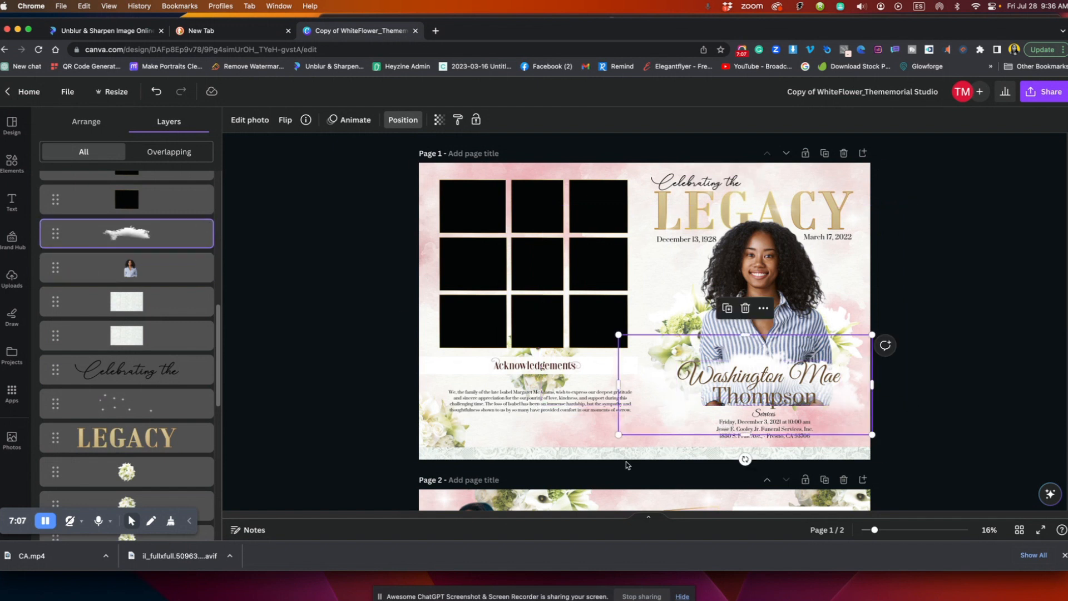
left_click_drag(618, 434, 591, 445)
left_click_drag(669, 419, 677, 425)
left_click_drag(768, 281, 770, 283)
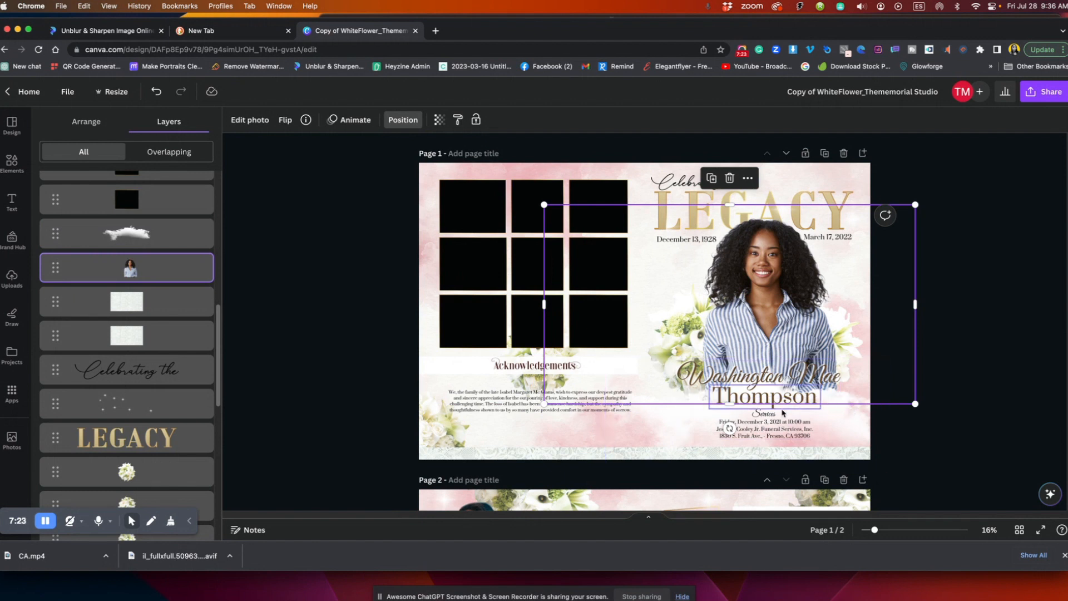
left_click(966, 424)
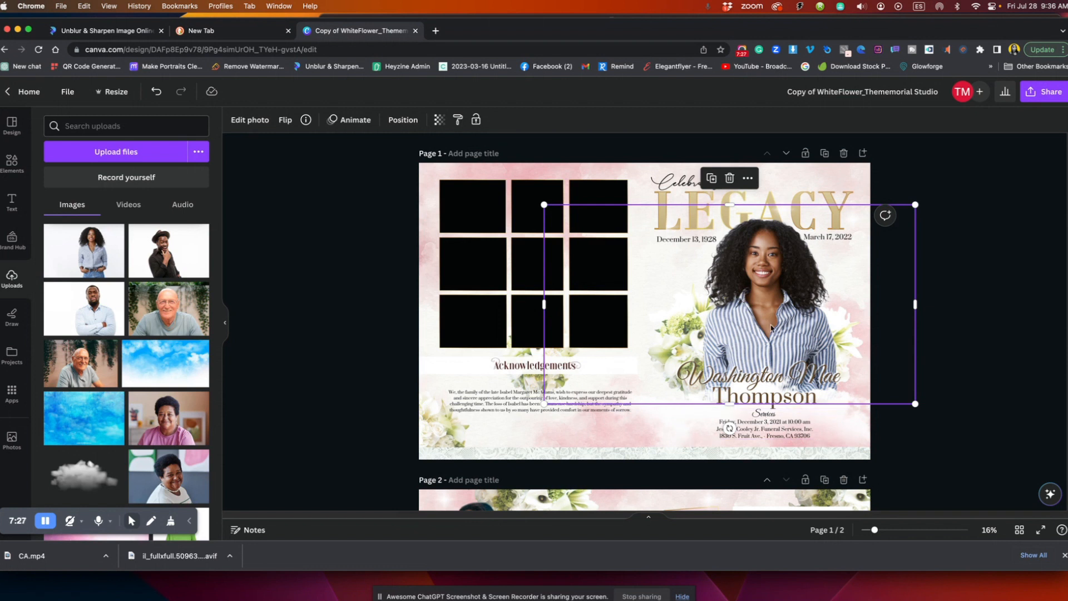
left_click_drag(772, 325, 768, 326)
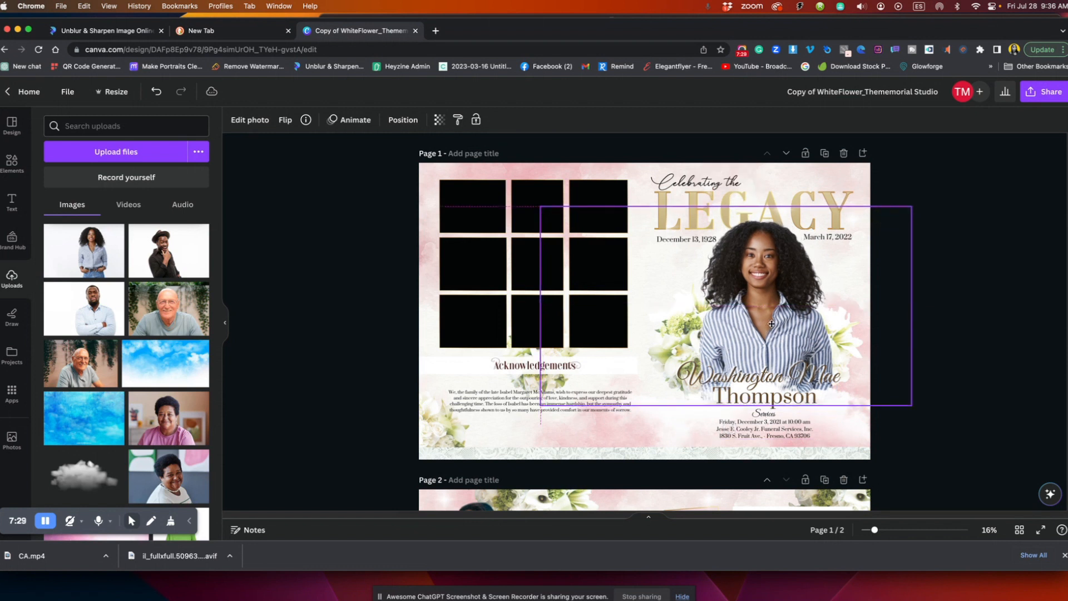
left_click(967, 395)
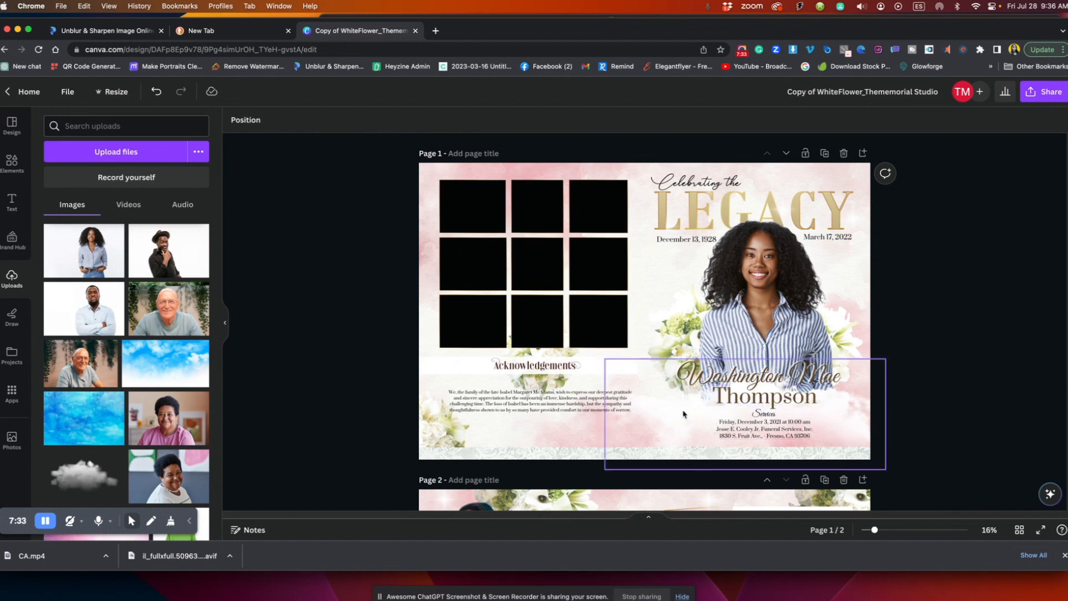
Duplicate the white cloud overlay and move the copy down the layer order to sit directly above the original cloud
right_click(752, 318)
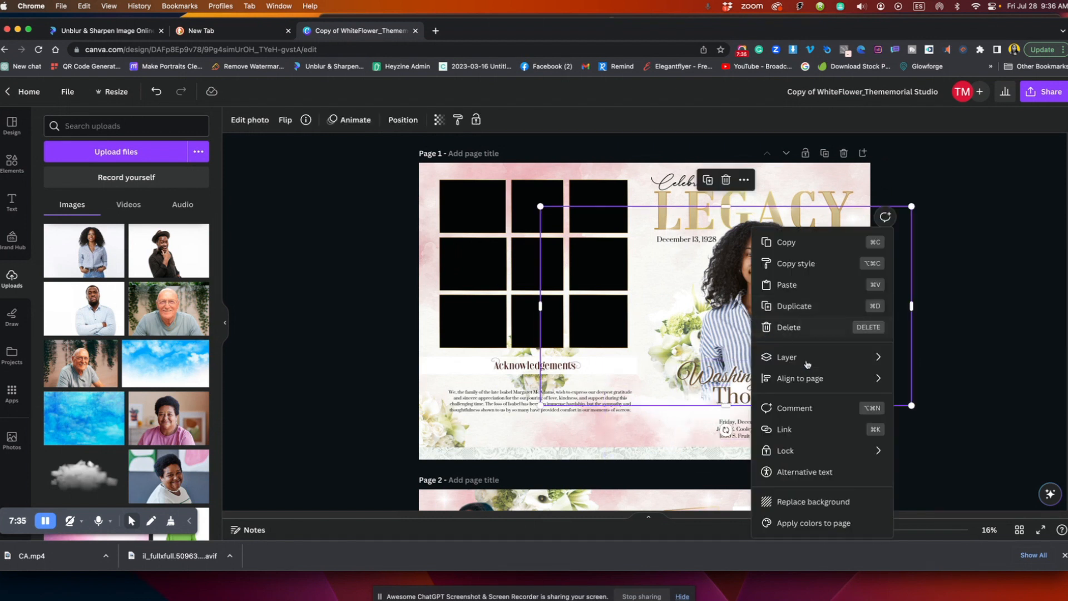
mouse_move(827, 365)
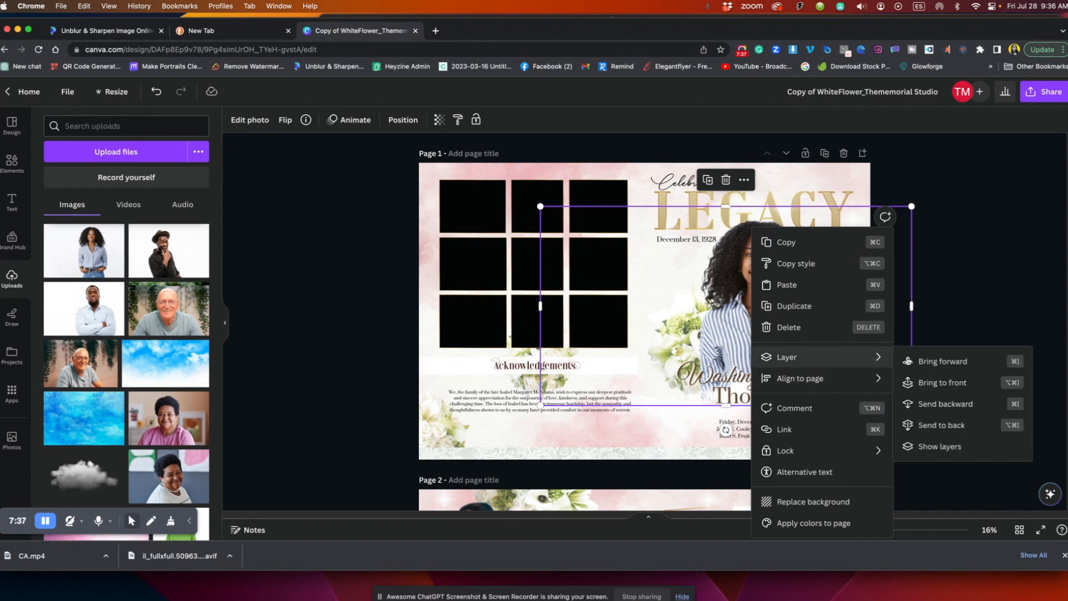
left_click(948, 446)
scroll(183, 345, "down", 5)
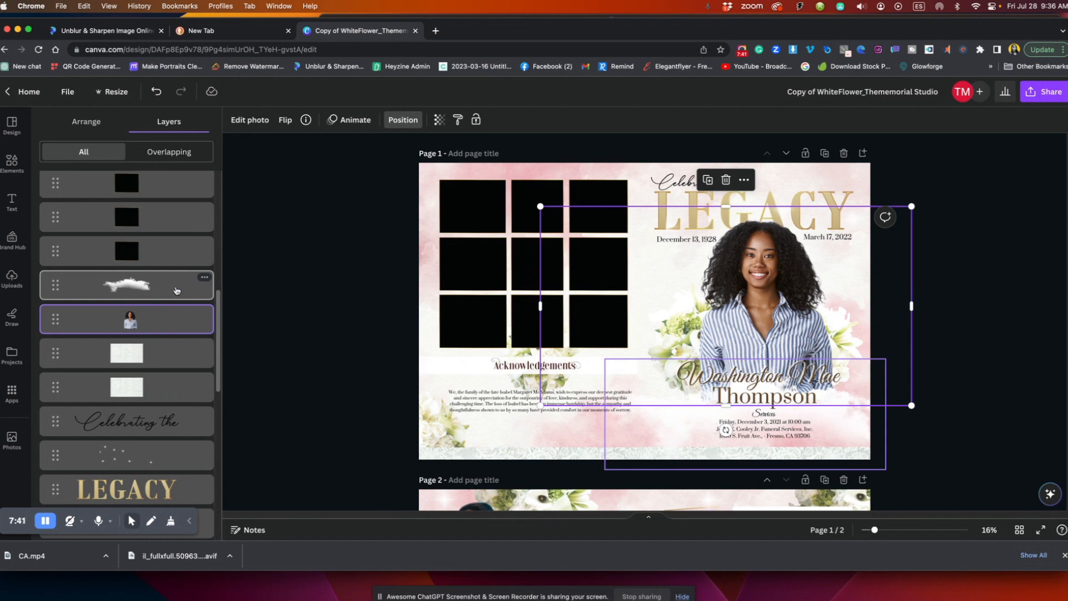
left_click(205, 278)
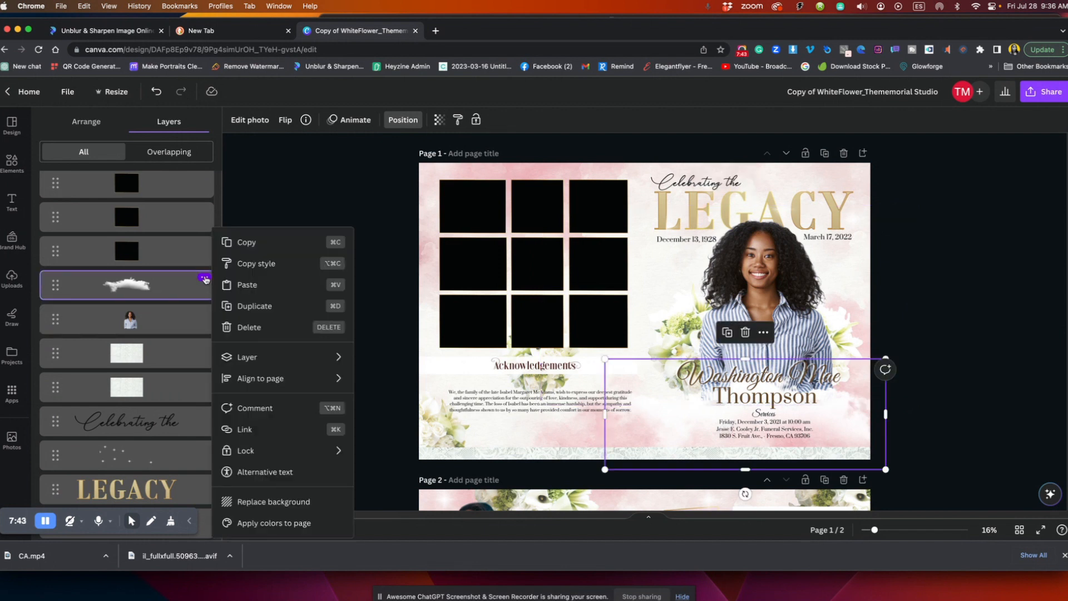
left_click(269, 307)
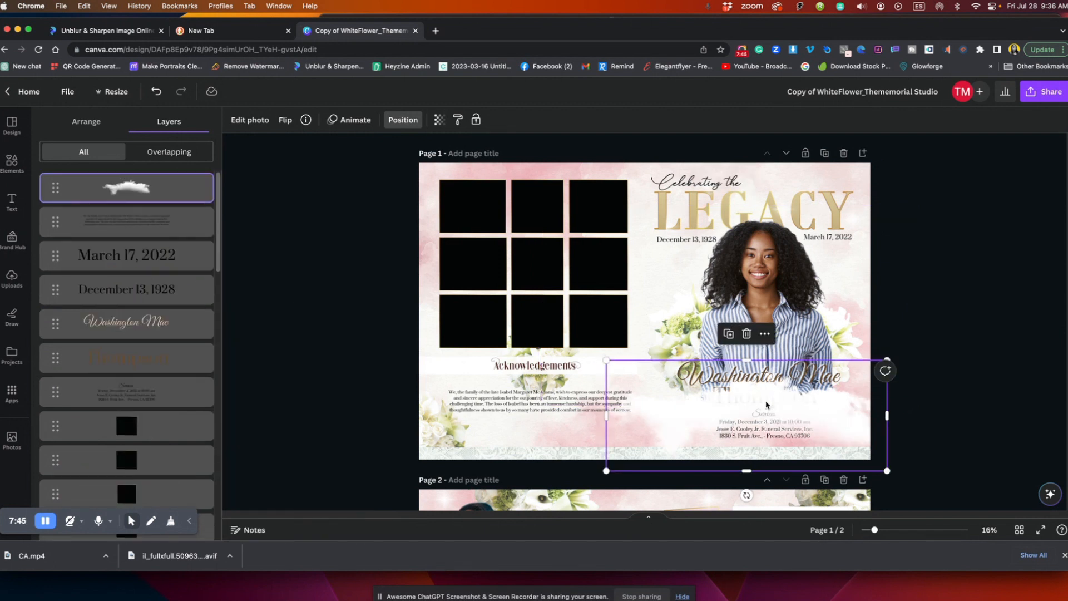
left_click_drag(142, 196, 141, 398)
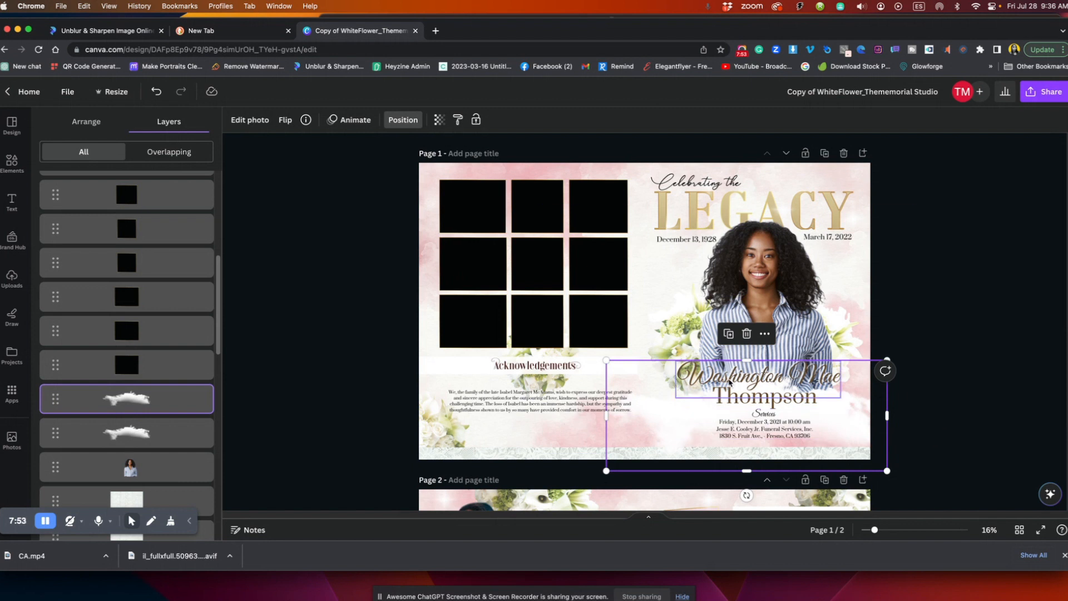
Replace the script first and middle names on the cover with the new person's first and middle names
left_click(729, 382)
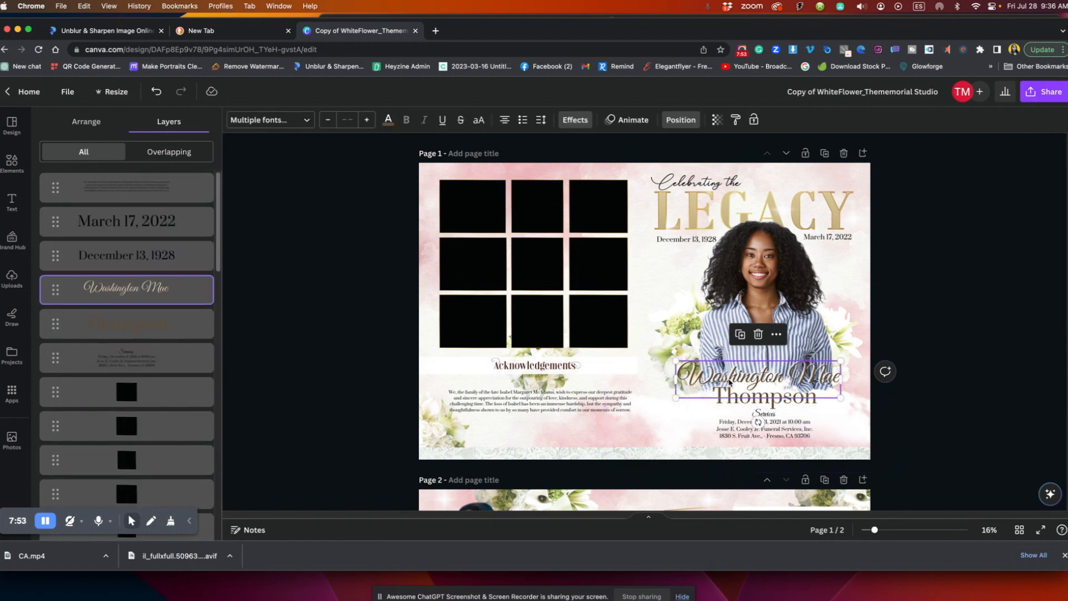
left_click(695, 381)
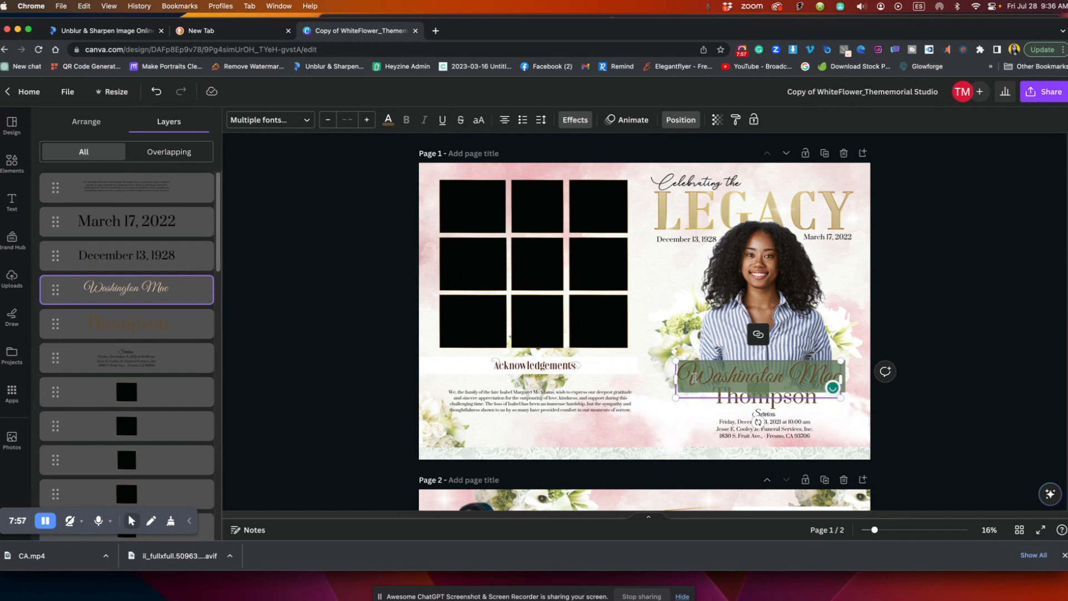
type("Carla")
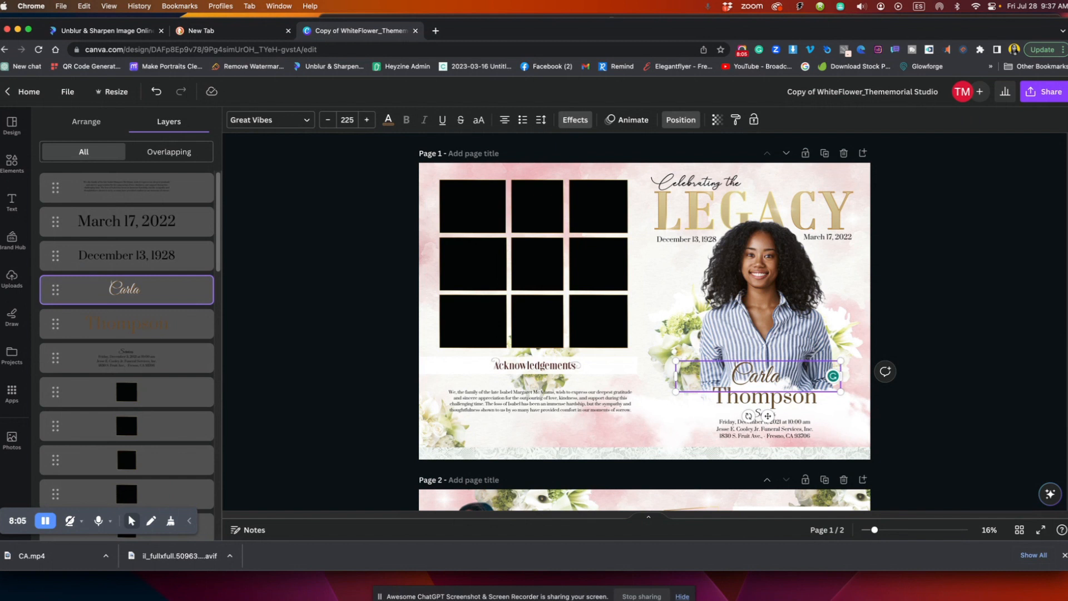
type("Lee")
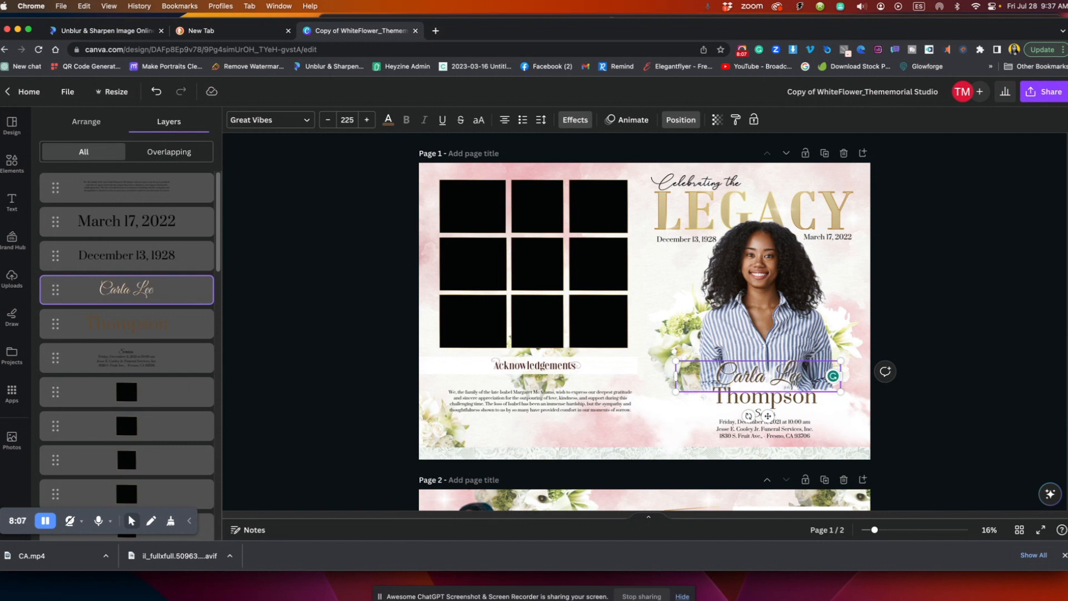
Recolor the cover's script first and middle names black using the document colors
left_click_drag(803, 378, 705, 373)
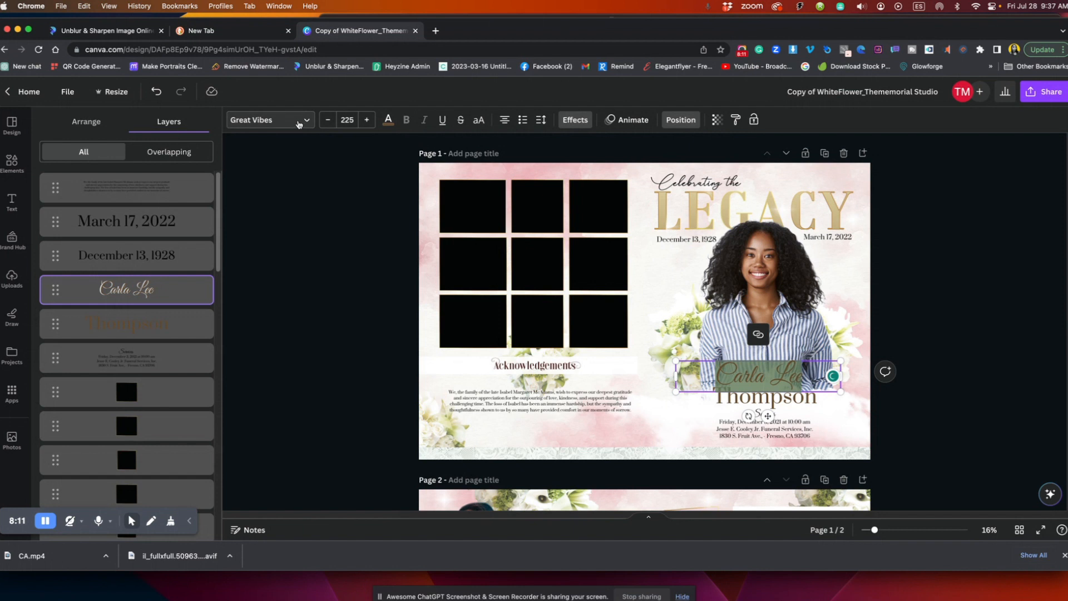
left_click(388, 119)
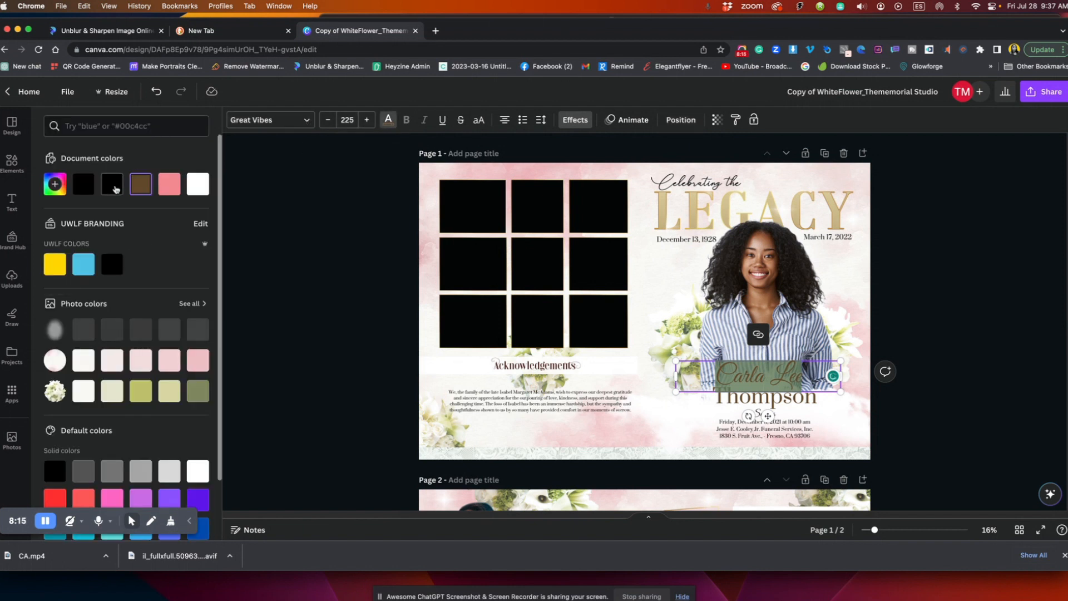
left_click(113, 185)
left_click(795, 381)
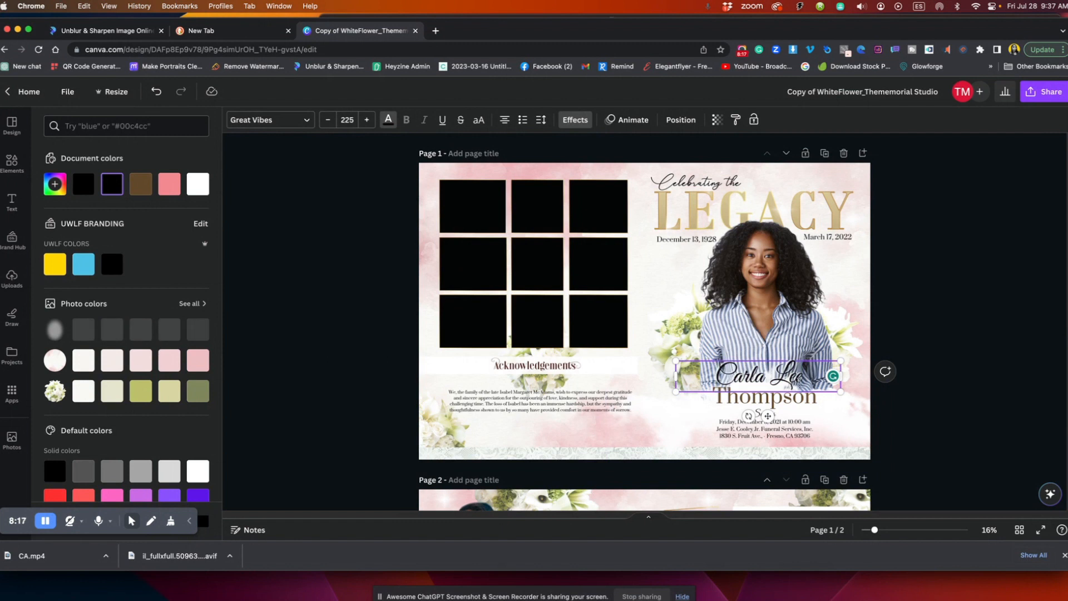
Recolor the surname below the script name on the cover black to match
left_click(776, 396)
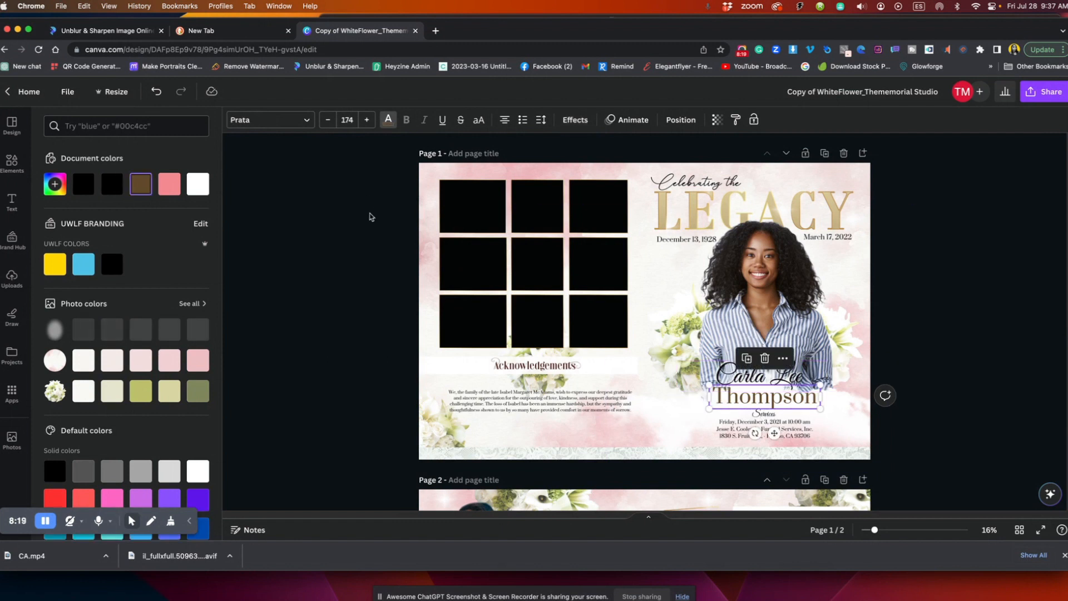
left_click(389, 120)
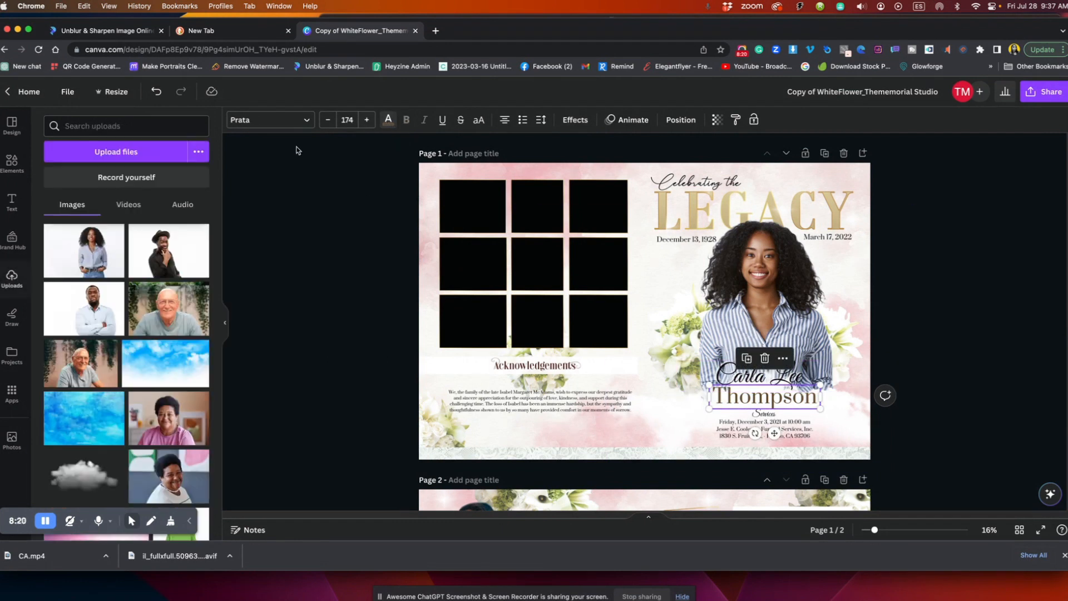
left_click(388, 120)
left_click(110, 184)
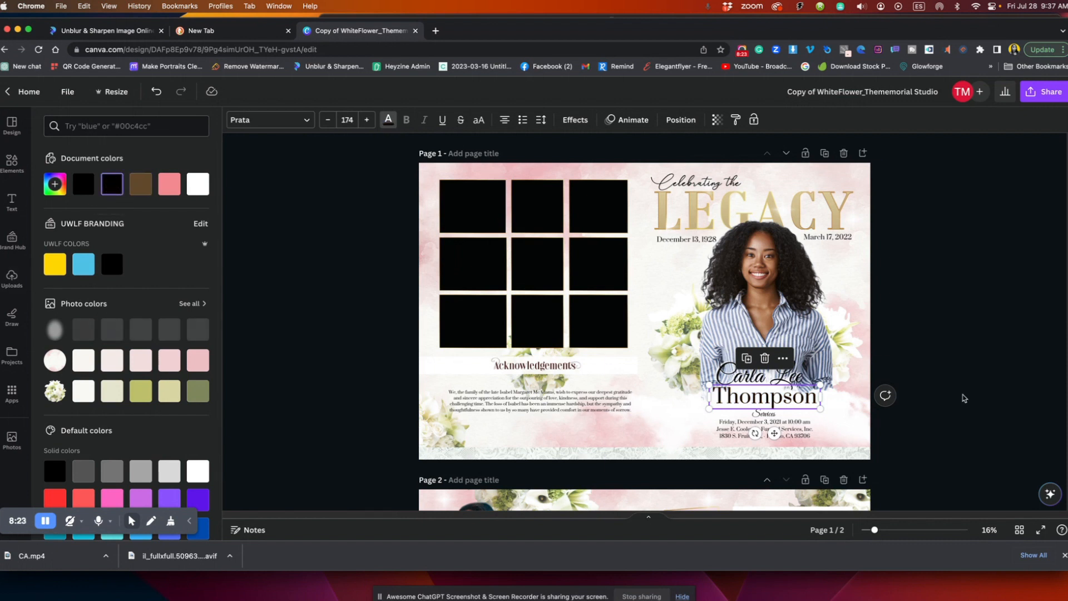
left_click(943, 363)
left_click_drag(887, 361, 787, 292)
left_click_drag(765, 344, 615, 389)
Delete the old portrait above the obituary text on page 2
scroll(615, 389, "down", 5)
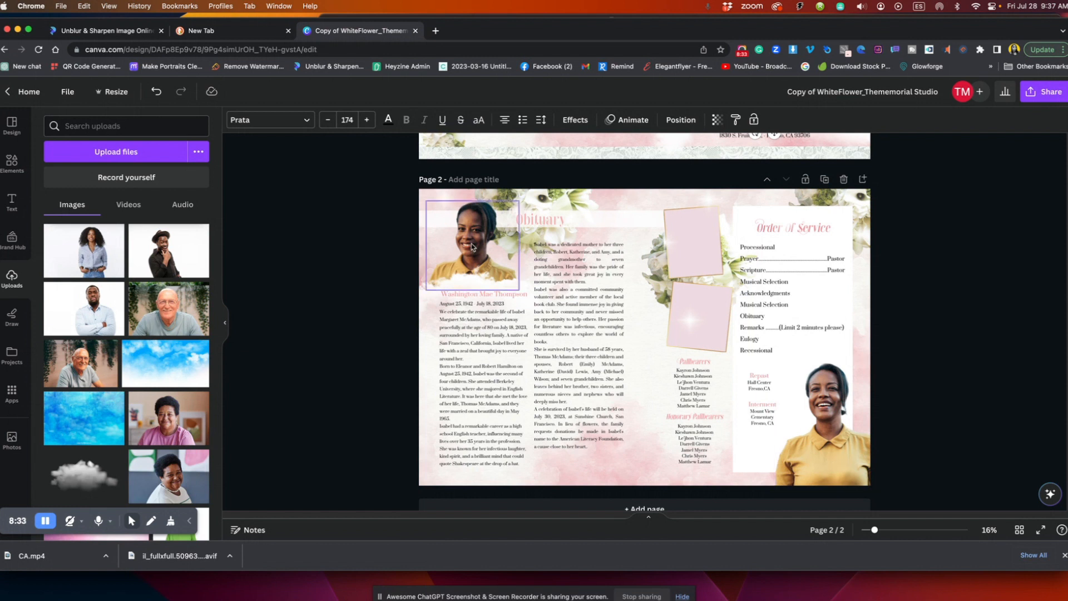
scroll(579, 334, "up", 2)
left_click(481, 284)
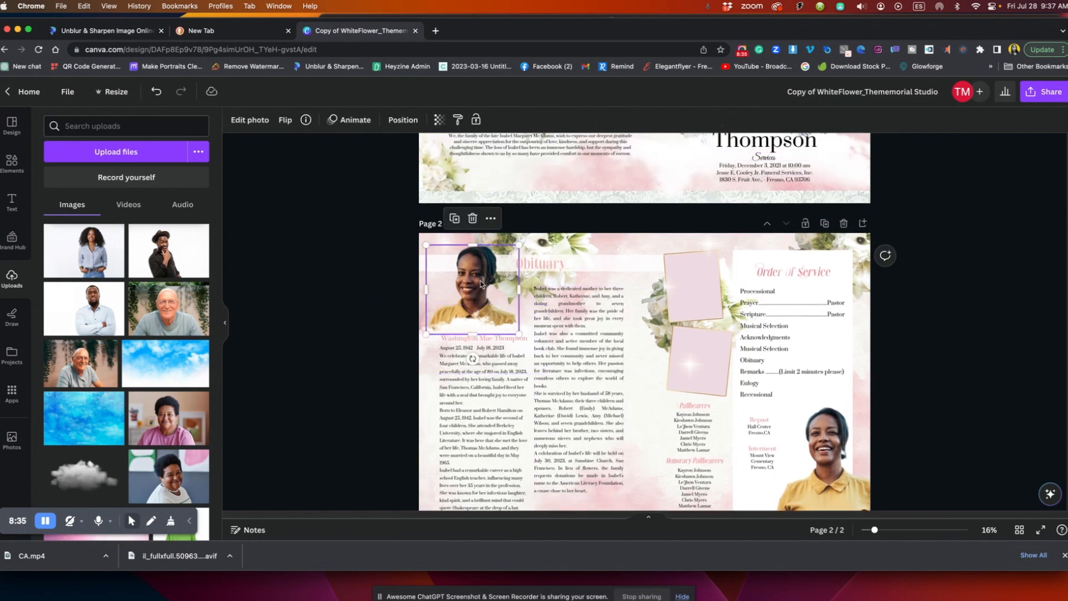
left_click(473, 220)
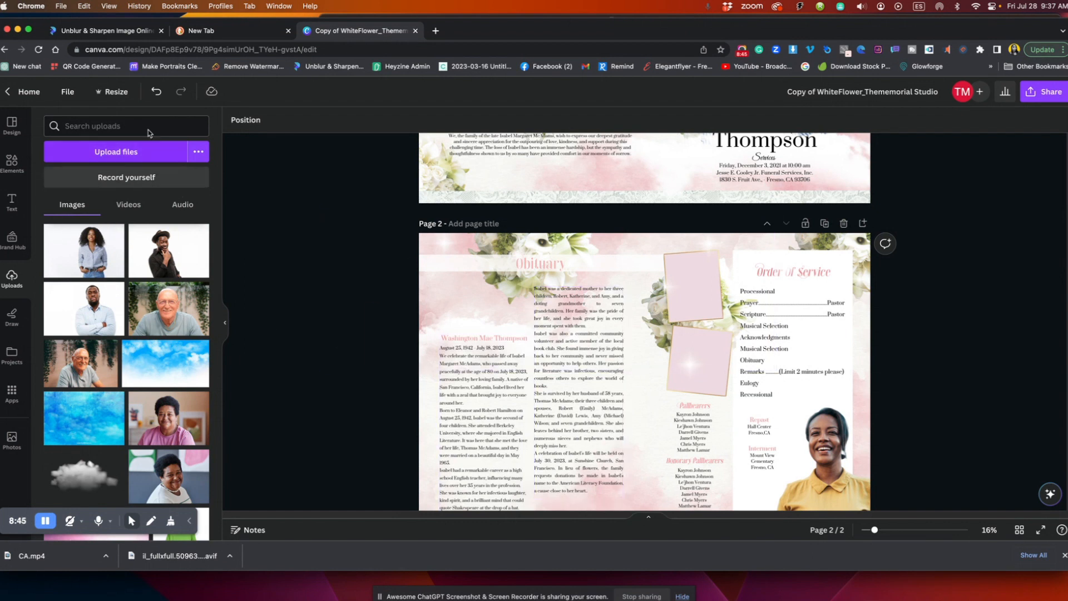
Switch to PicWish and run Background Remove on the "elegant-attractive…wall.jpg" photo from the Pink White Flower folder
left_click(91, 31)
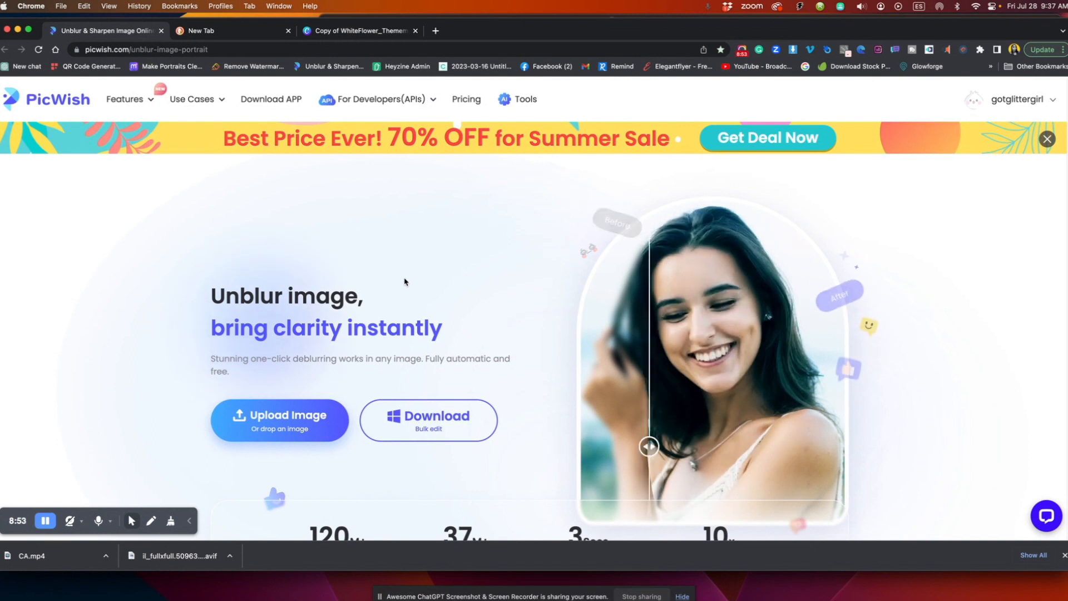
mouse_move(127, 99)
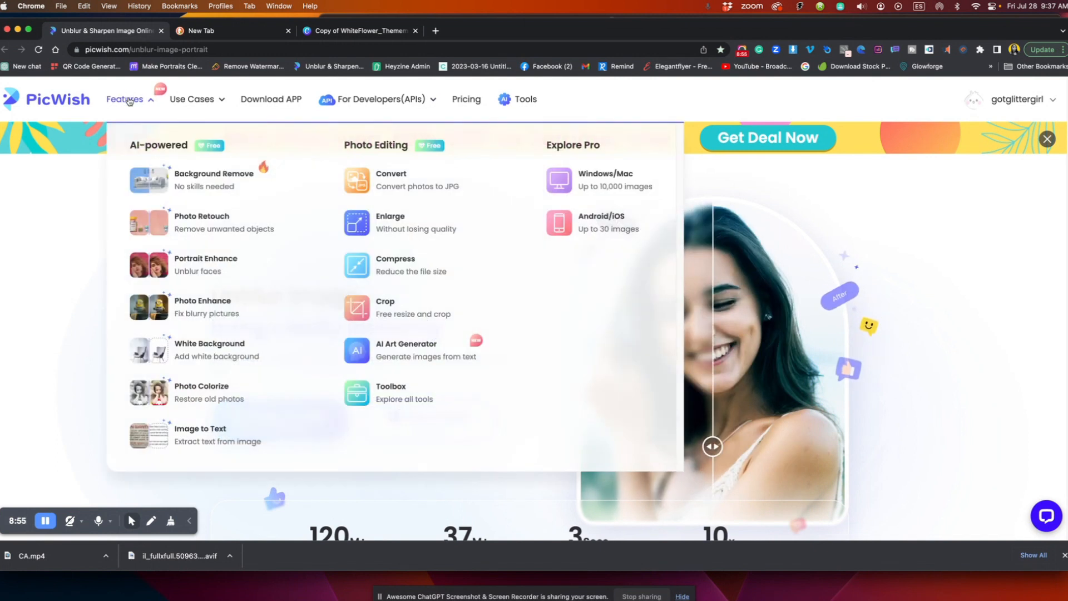
left_click(200, 187)
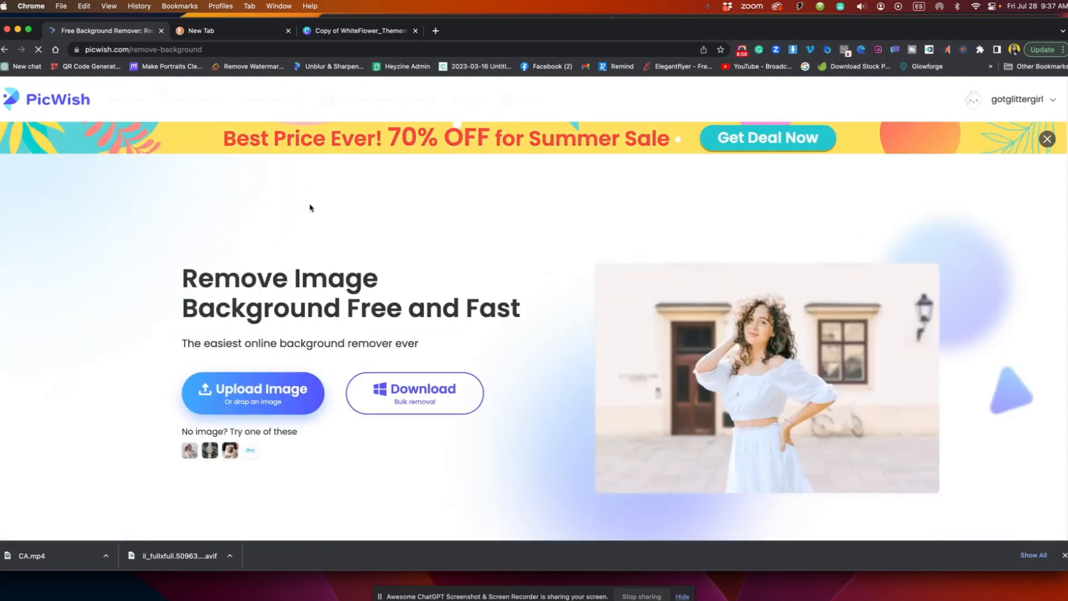
left_click(262, 407)
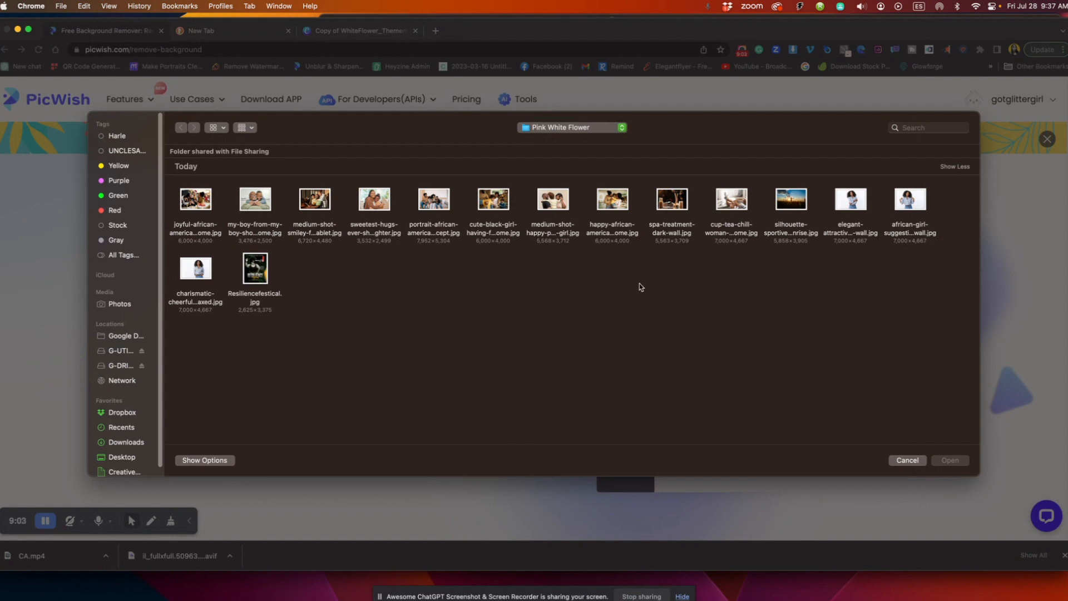
left_click(906, 203)
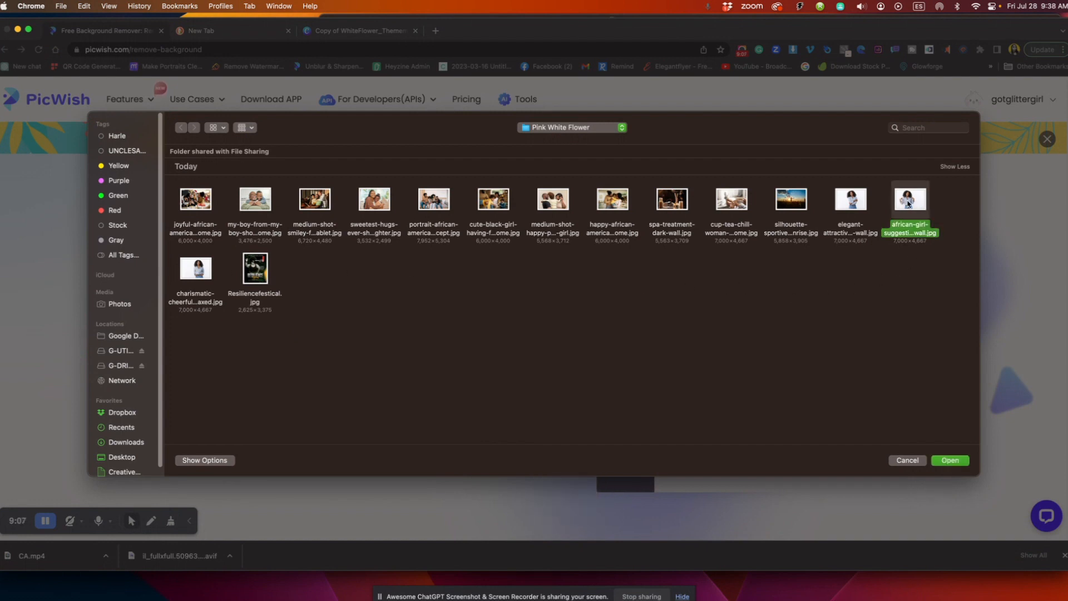
left_click(837, 207)
left_click(949, 460)
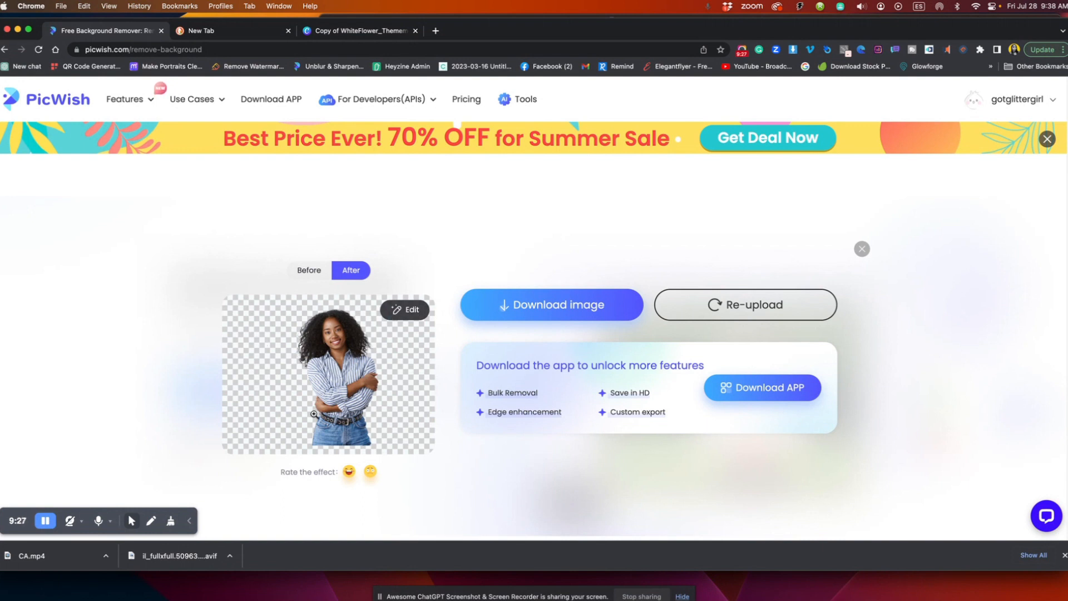
Download the free 2048 x 1365px version of the background-free photo and return from its preview to the browser
mouse_move(551, 319)
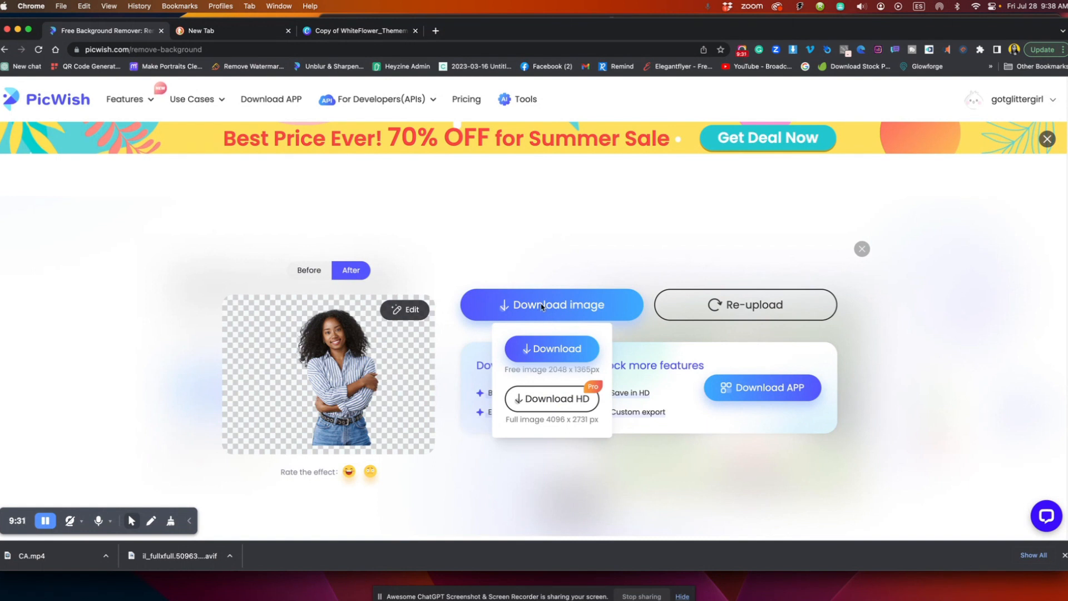
left_click(552, 349)
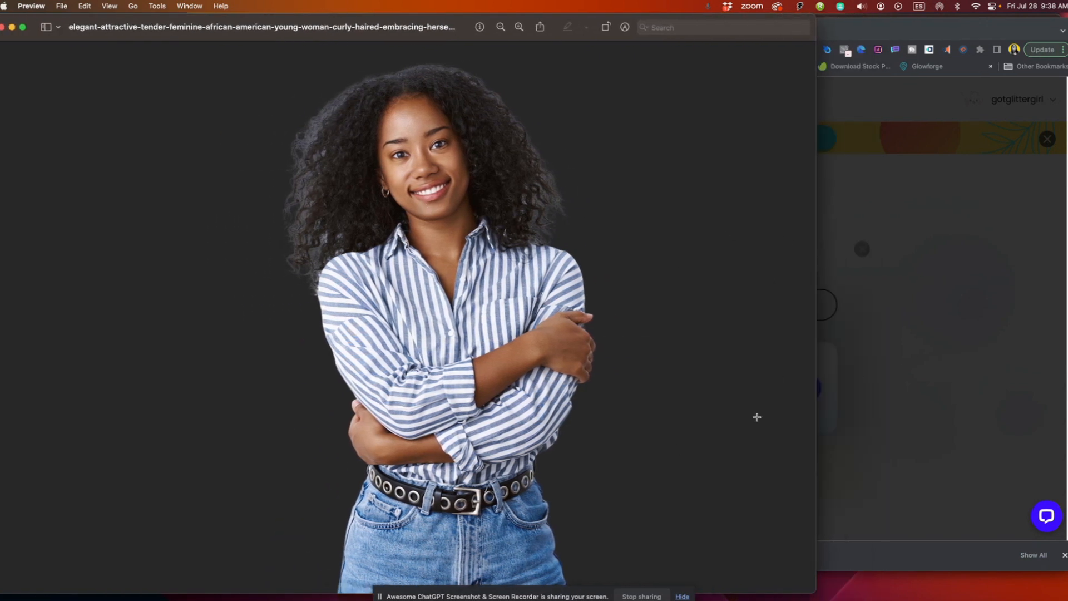
left_click(902, 296)
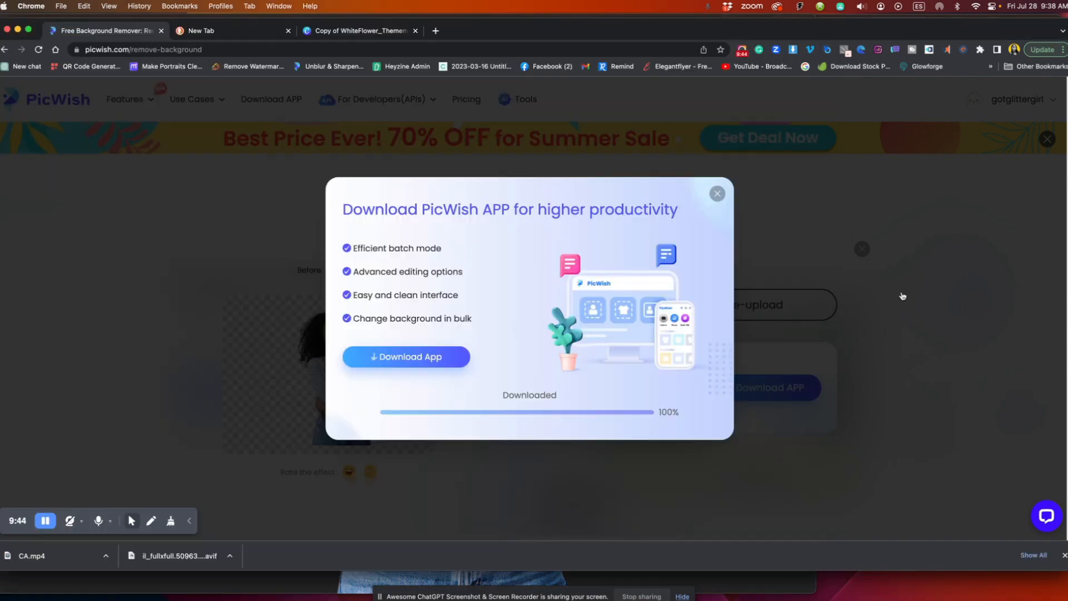
Switch back to the Canva design and upload "elegant-attractive…wall.png" from the Downloads folder
left_click(380, 34)
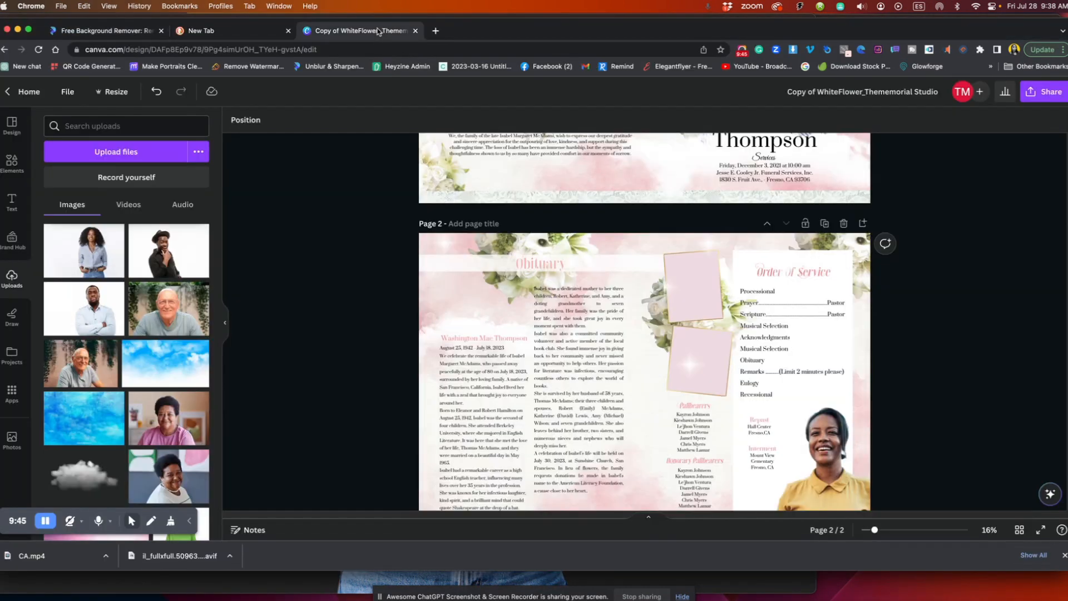
left_click(113, 152)
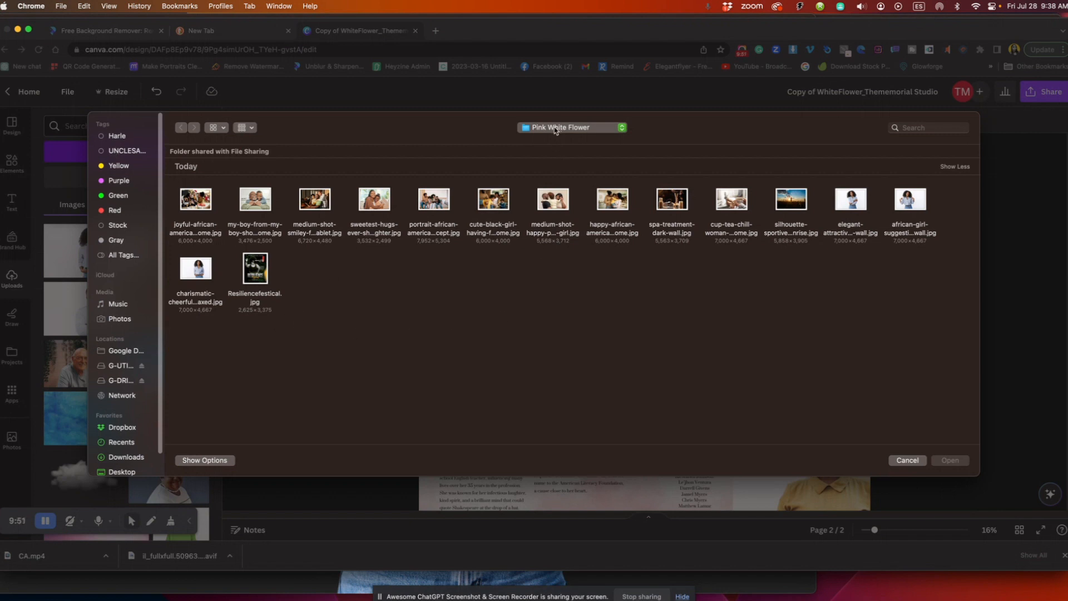
scroll(129, 421, "down", 2)
left_click(127, 433)
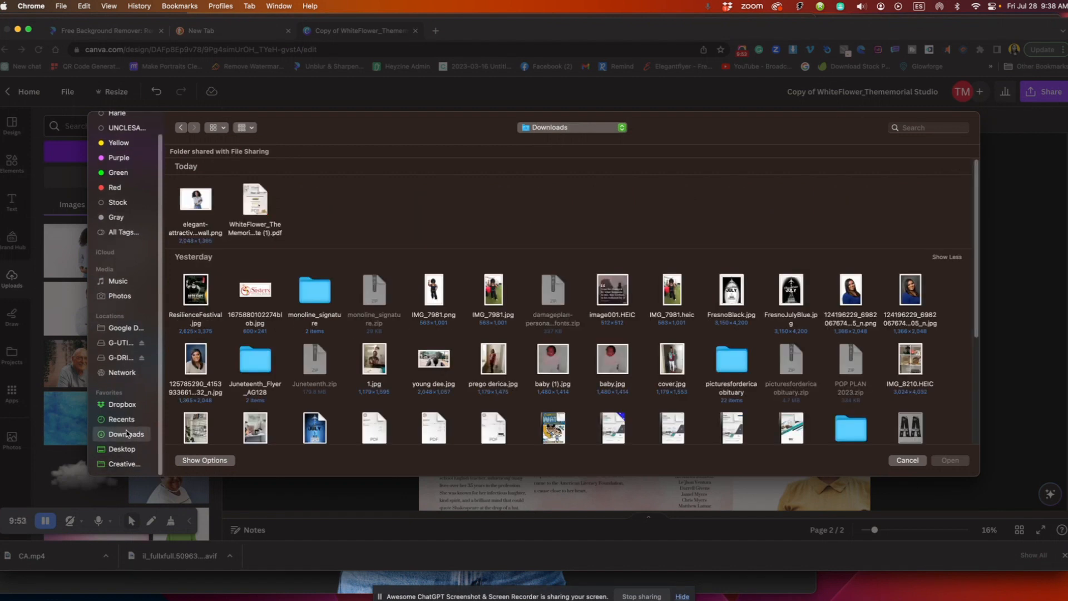
left_click(200, 205)
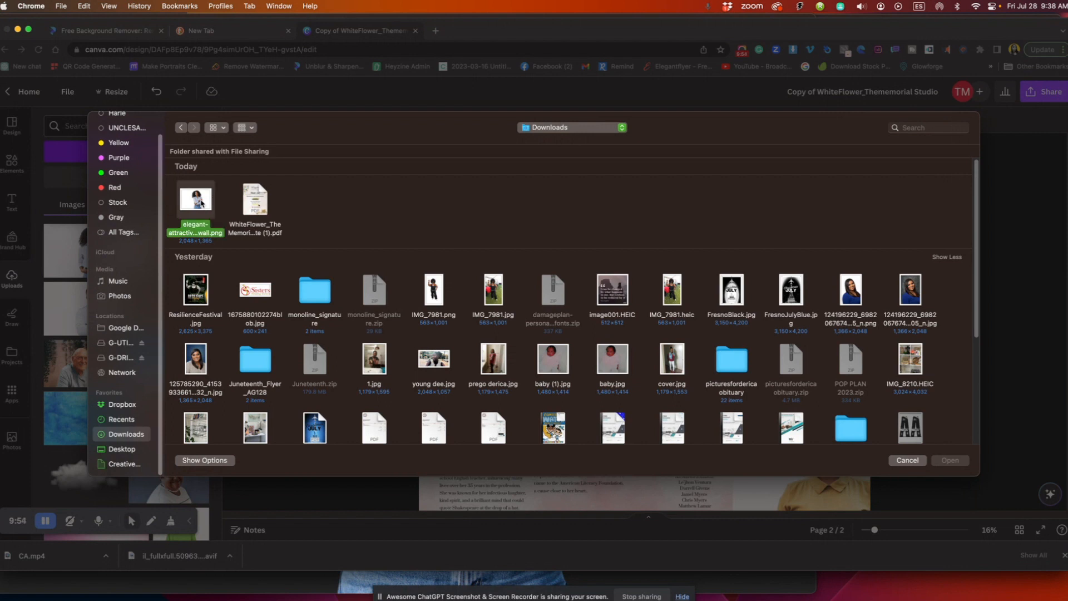
double_click(198, 203)
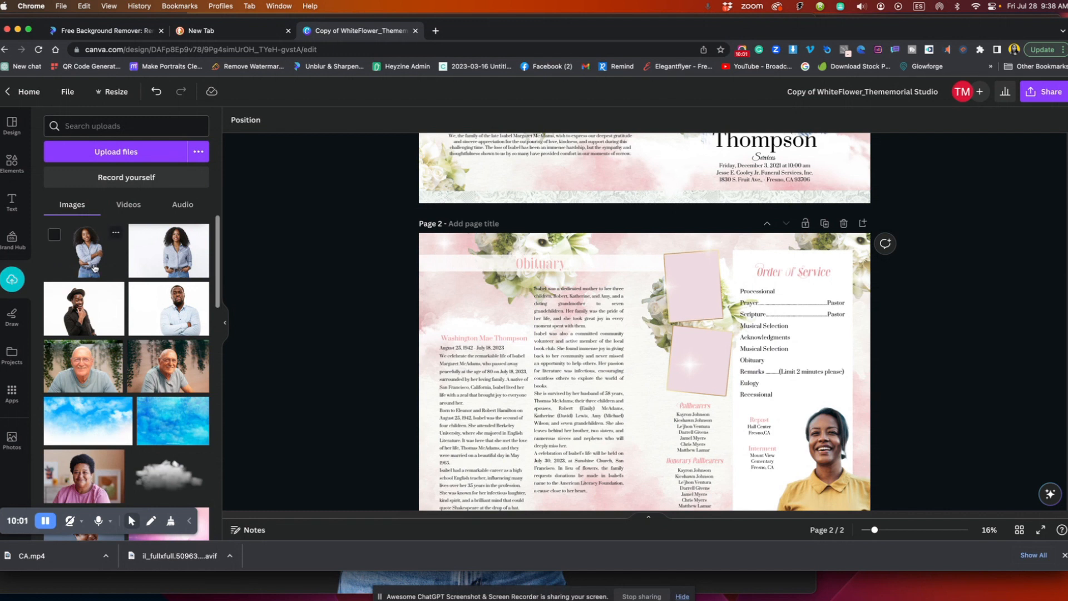
Place the new cutout portrait above the obituary name on page 2, shrink it, and crop its lower edge below the folded arms
left_click(94, 261)
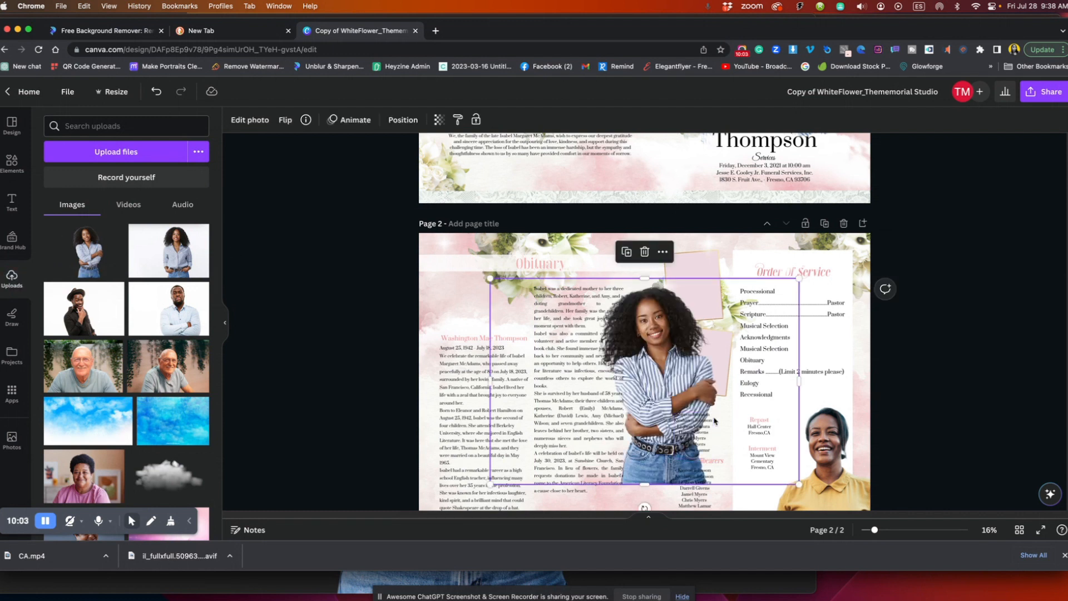
left_click_drag(662, 391, 509, 366)
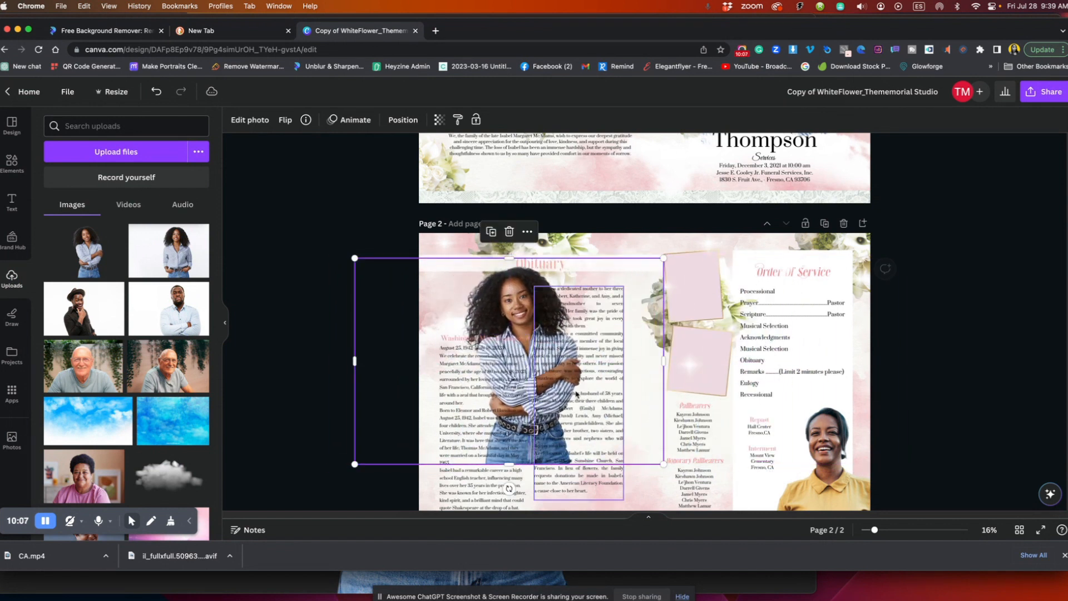
left_click_drag(663, 462, 550, 388)
left_click_drag(446, 288, 477, 279)
left_click_drag(564, 368, 572, 377)
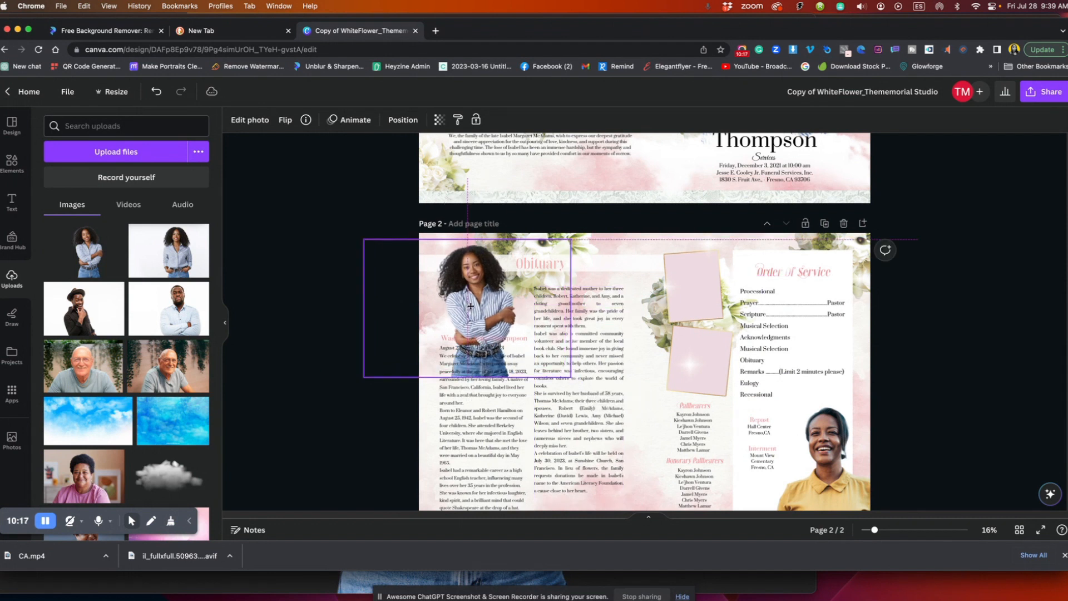
left_click_drag(466, 377, 467, 331)
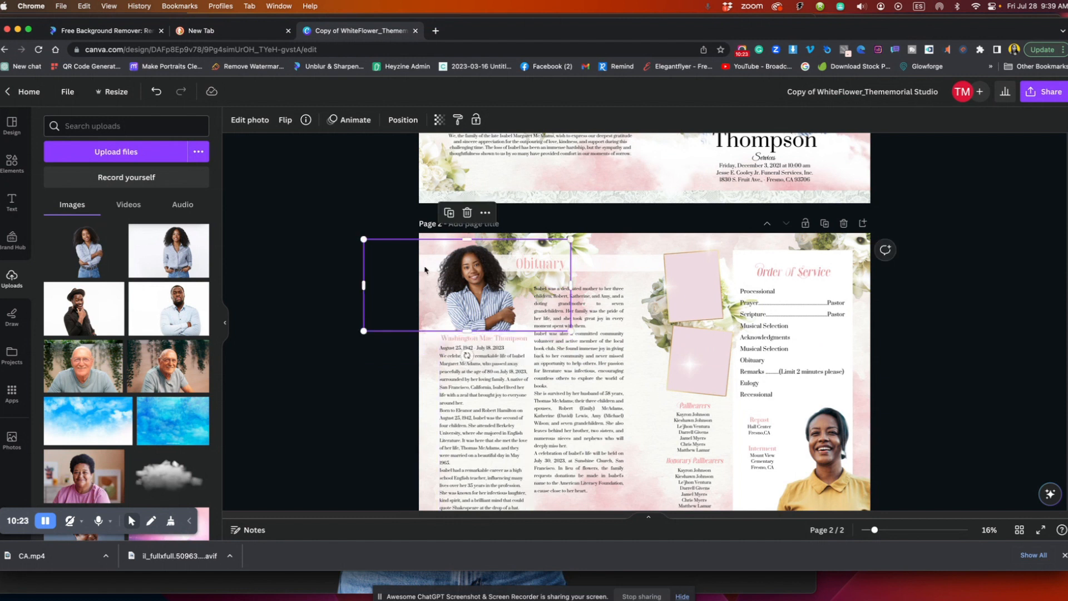
Move the page 2 obituary portrait down the layer order to sit directly beneath the cloud and above the "Obituary" title
right_click(468, 310)
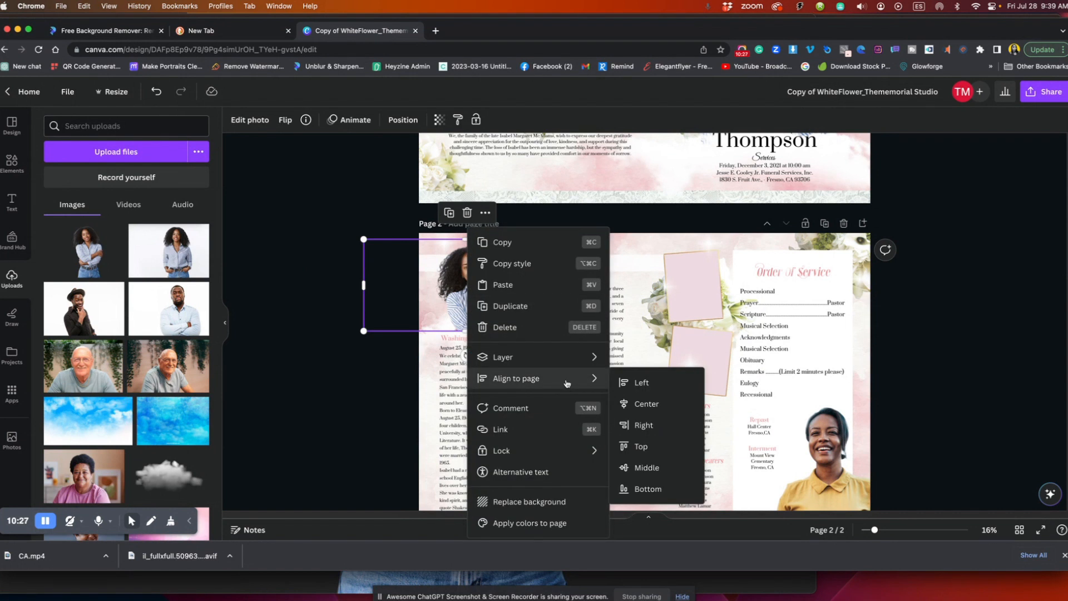
mouse_move(555, 358)
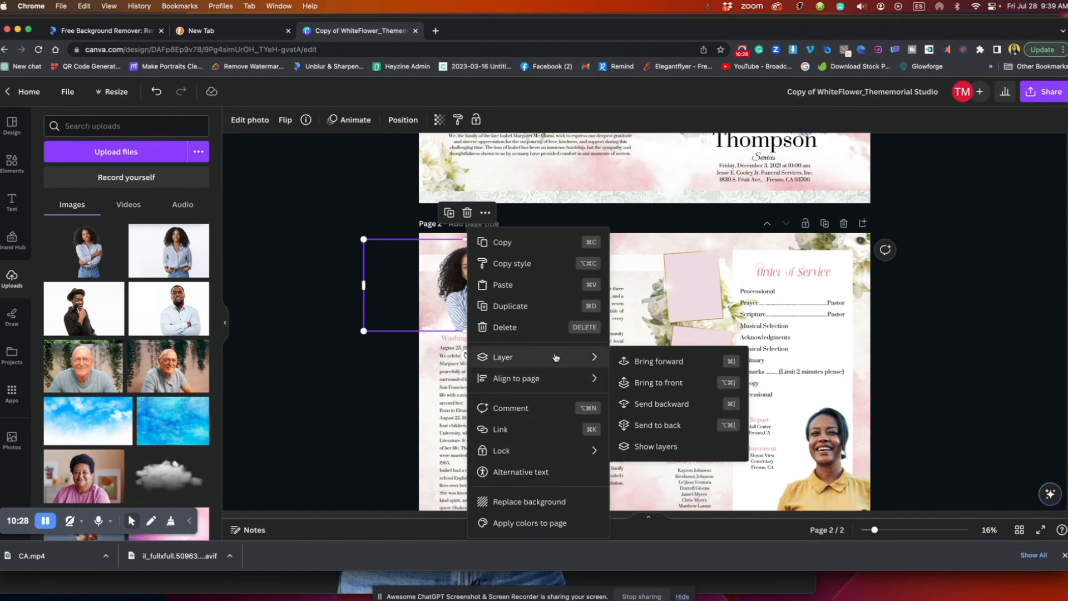
left_click(665, 449)
scroll(170, 429, "down", 3)
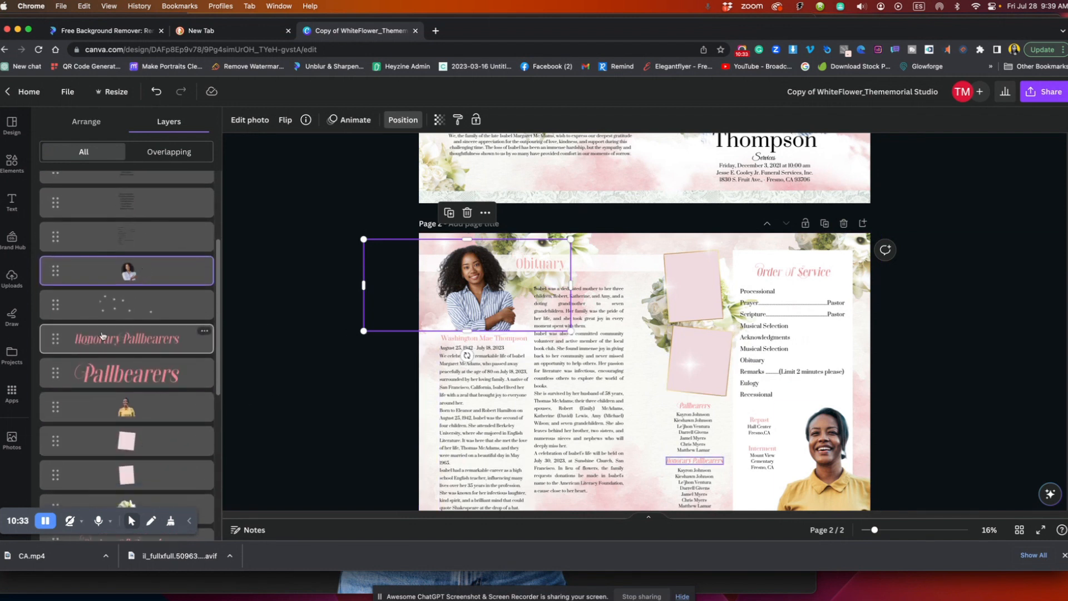
scroll(120, 445, "down", 3)
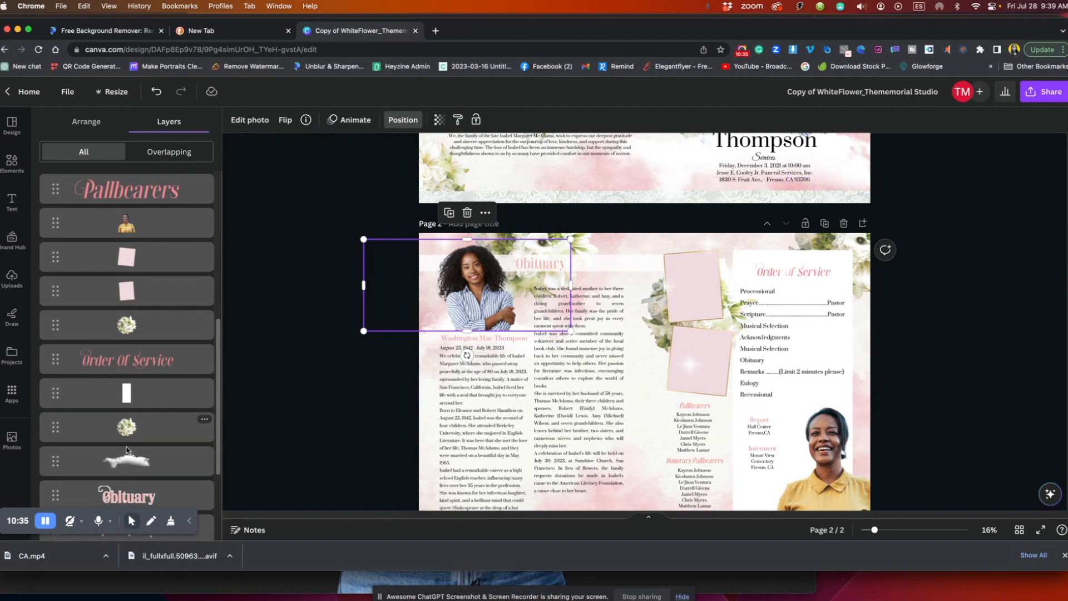
scroll(162, 333, "up", 1)
scroll(161, 333, "up", 2)
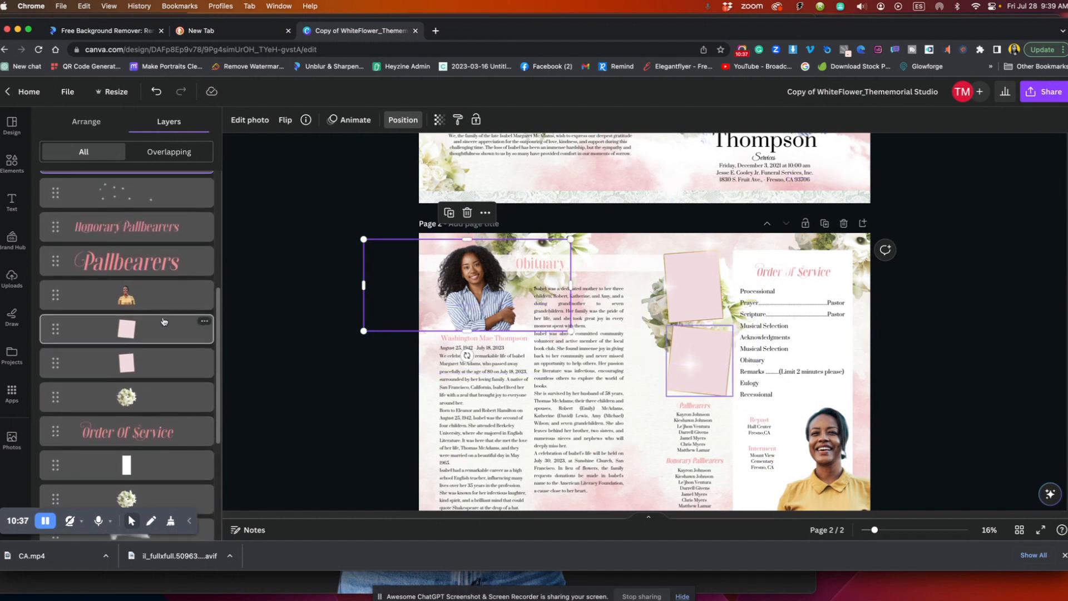
left_click_drag(159, 203, 165, 359)
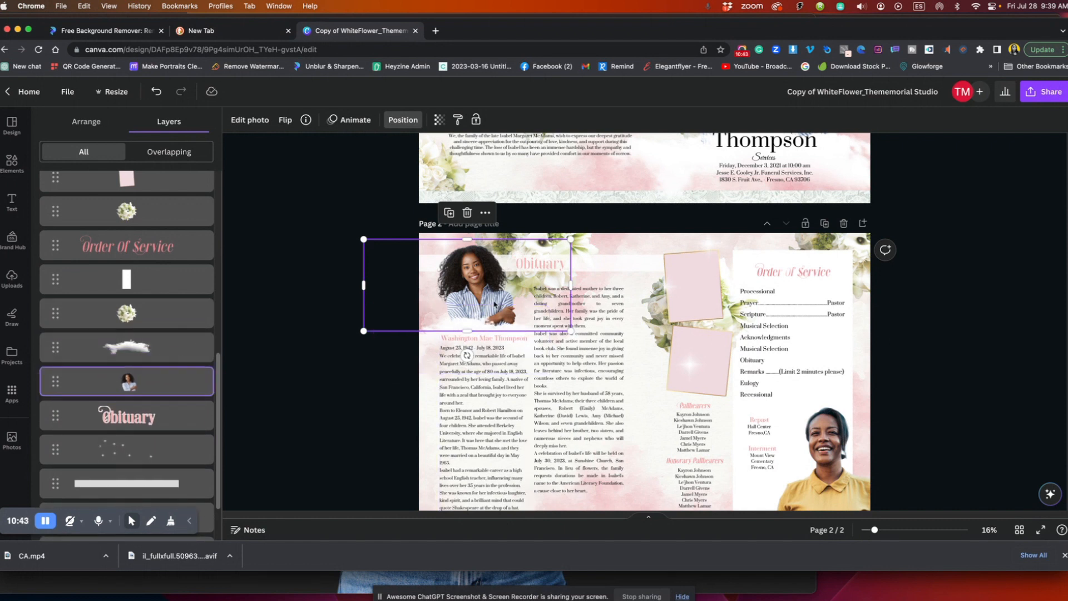
left_click(335, 372)
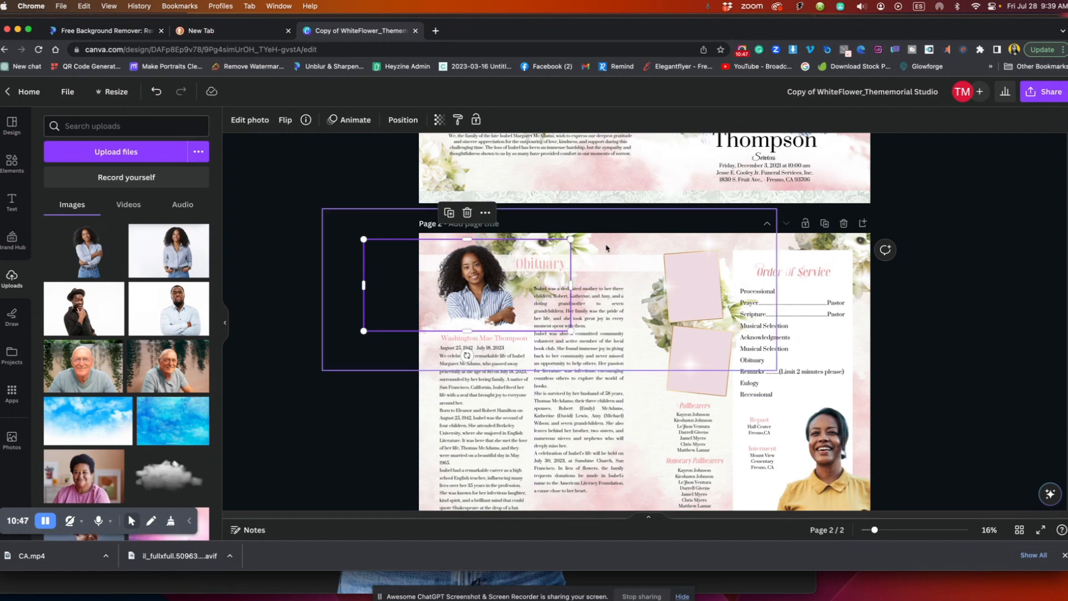
Examine the editable text boxes on page 2: order of service, repast, pallbearers and both obituary columns
left_click(546, 266)
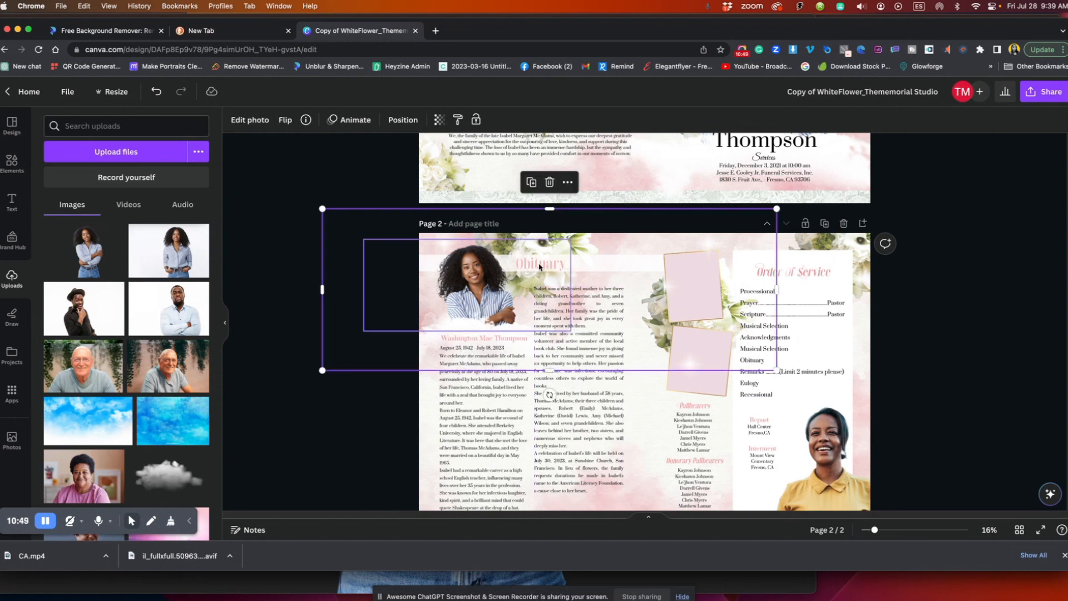
left_click(757, 302)
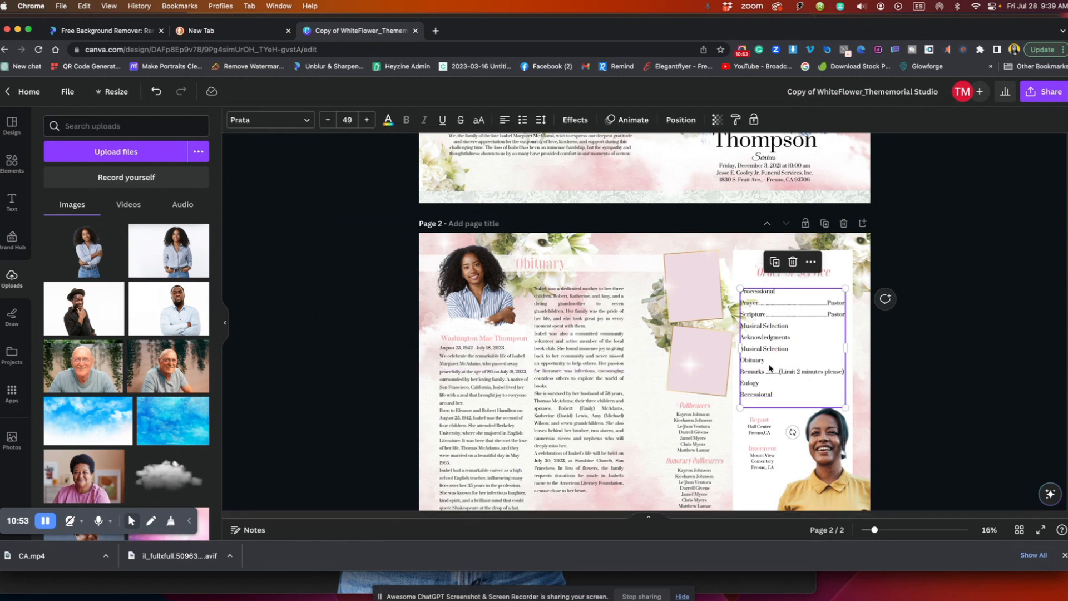
left_click(760, 433)
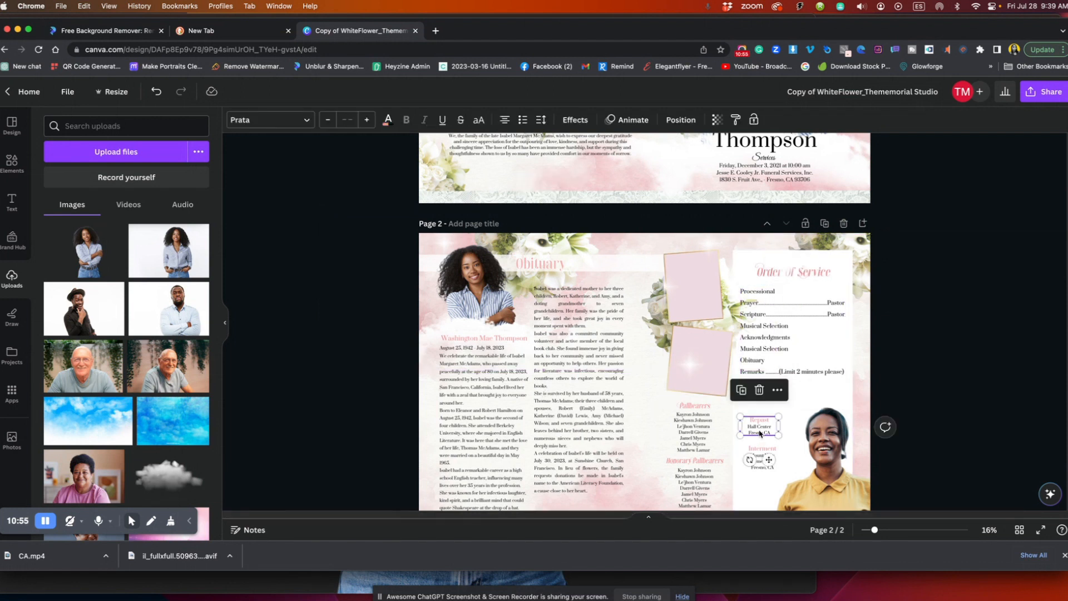
left_click(760, 429)
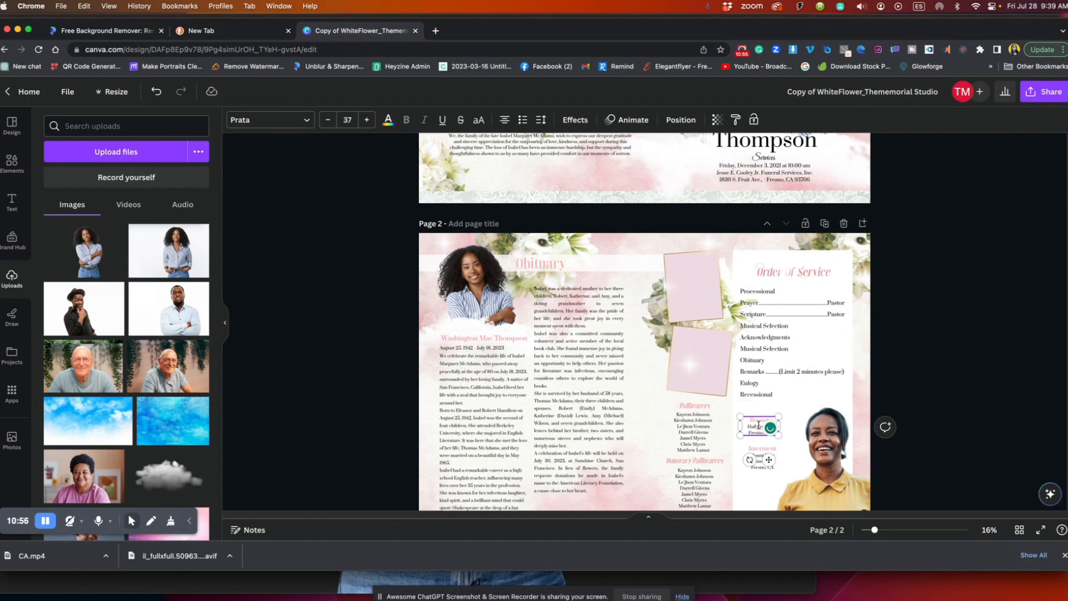
left_click(694, 424)
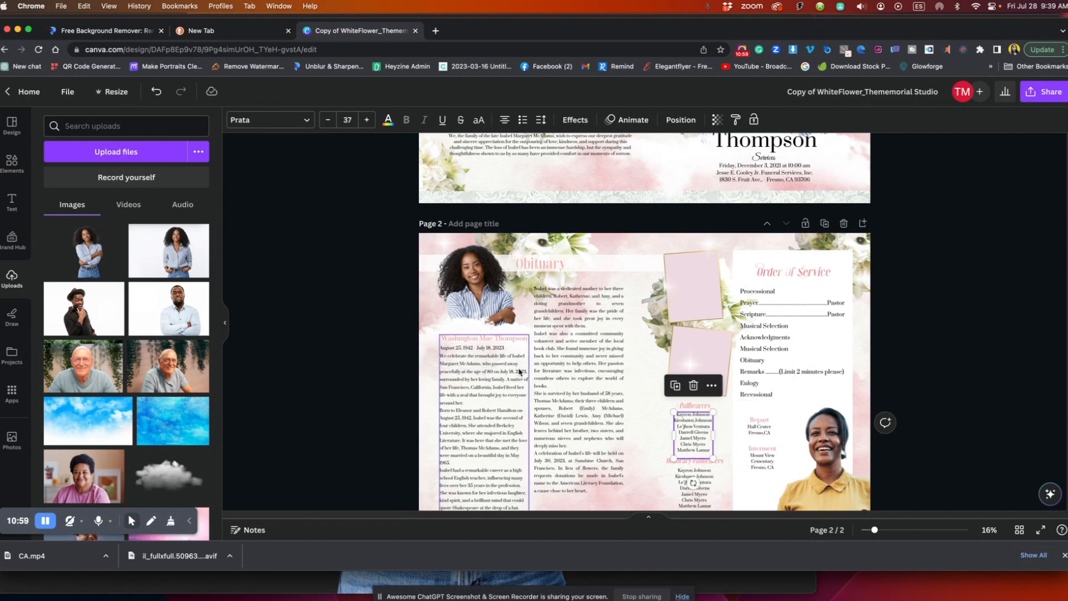
scroll(503, 406, "down", 2)
left_click(489, 418)
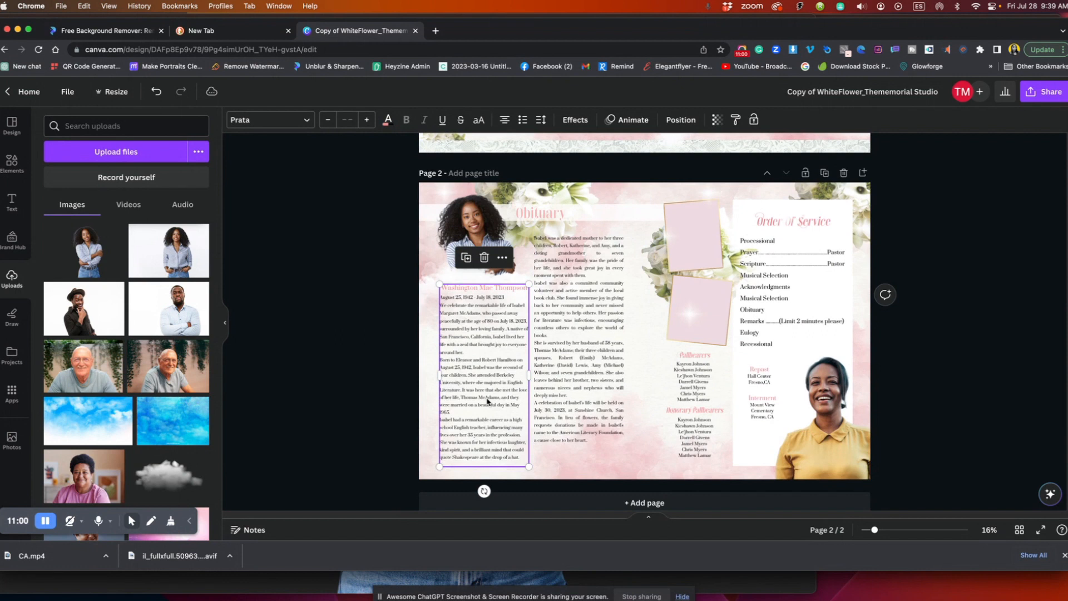
left_click(581, 382)
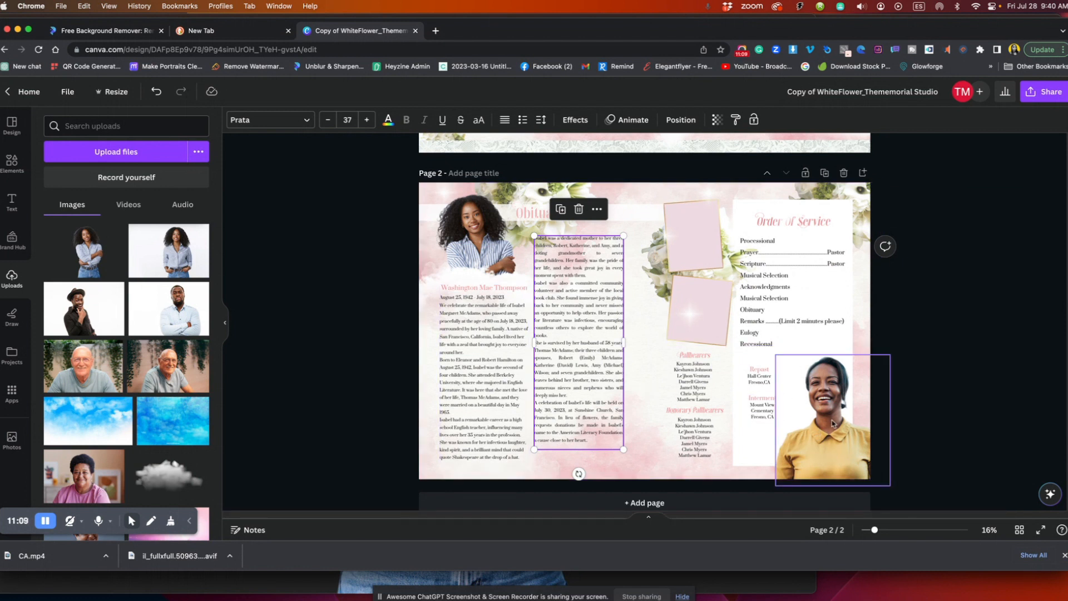
Delete the portrait of the woman in the yellow shirt below the order of service on page 2
scroll(832, 423, "up", 10)
scroll(760, 351, "down", 6)
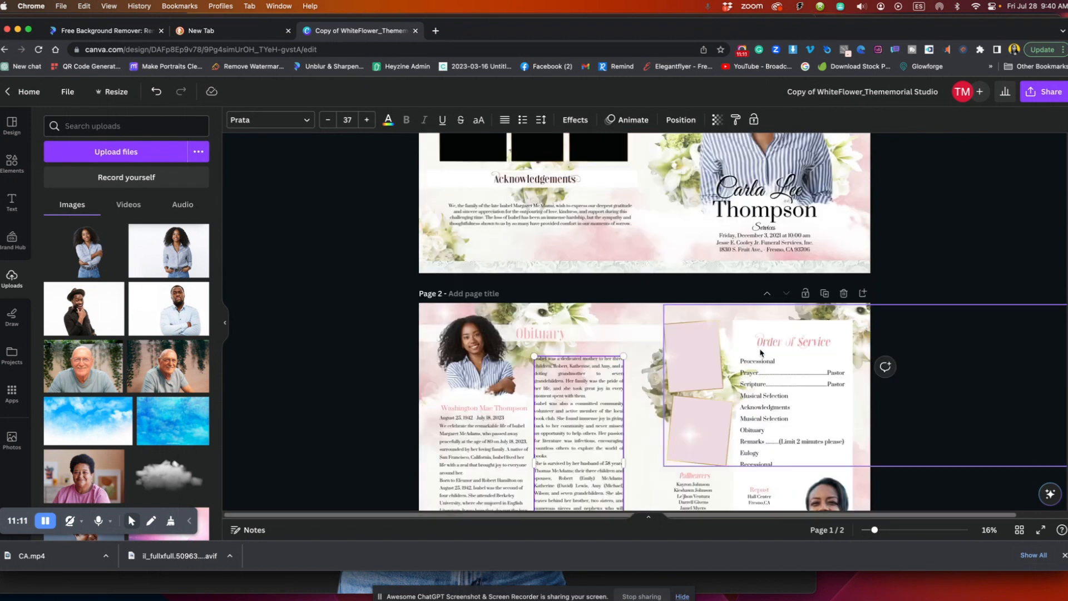
scroll(760, 352, "down", 5)
left_click(837, 444)
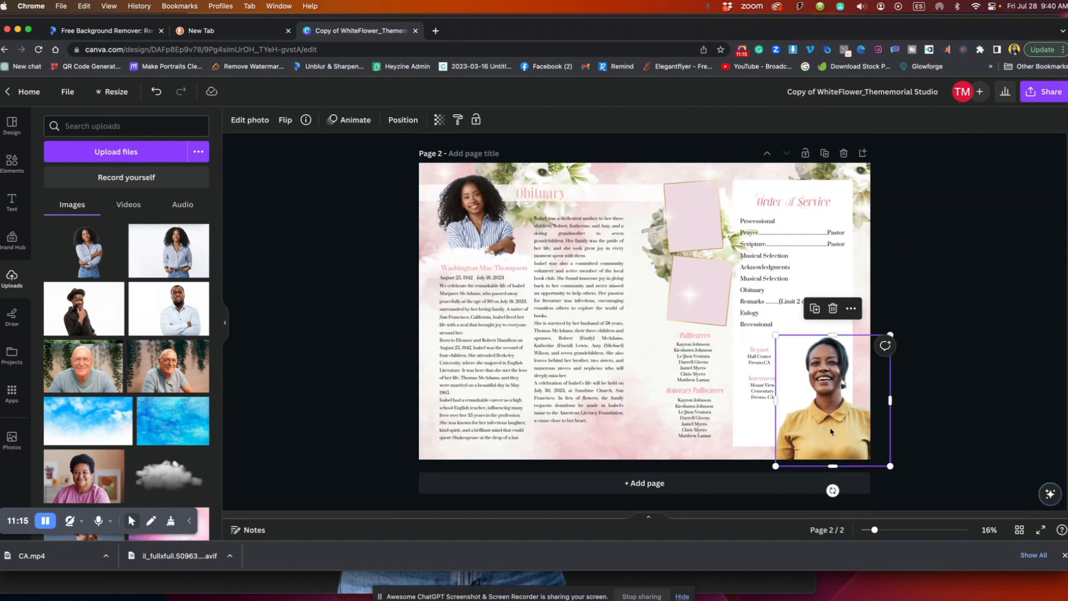
left_click(833, 308)
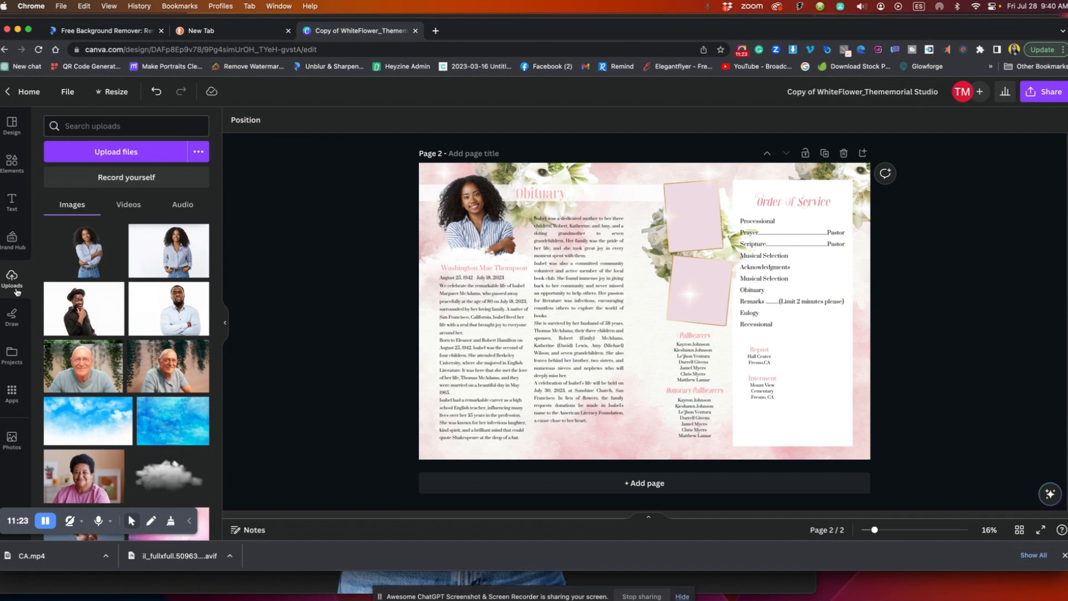
Upload "african-girl-suggesti…wall.jpg" from the Pink White Flower folder inside Etsy Tutorials on the Desktop
left_click(129, 156)
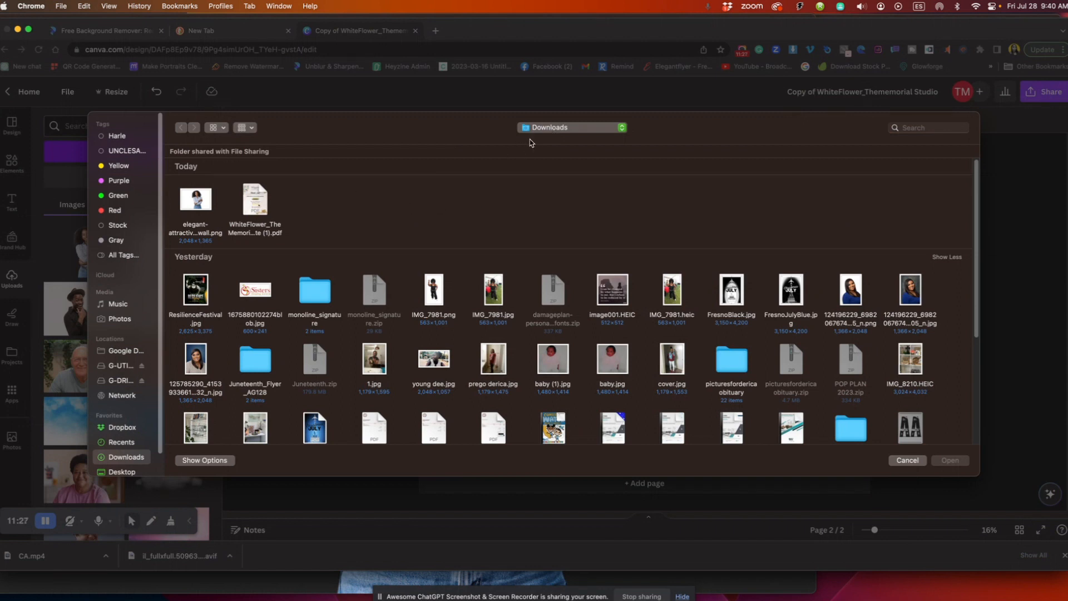
left_click(121, 472)
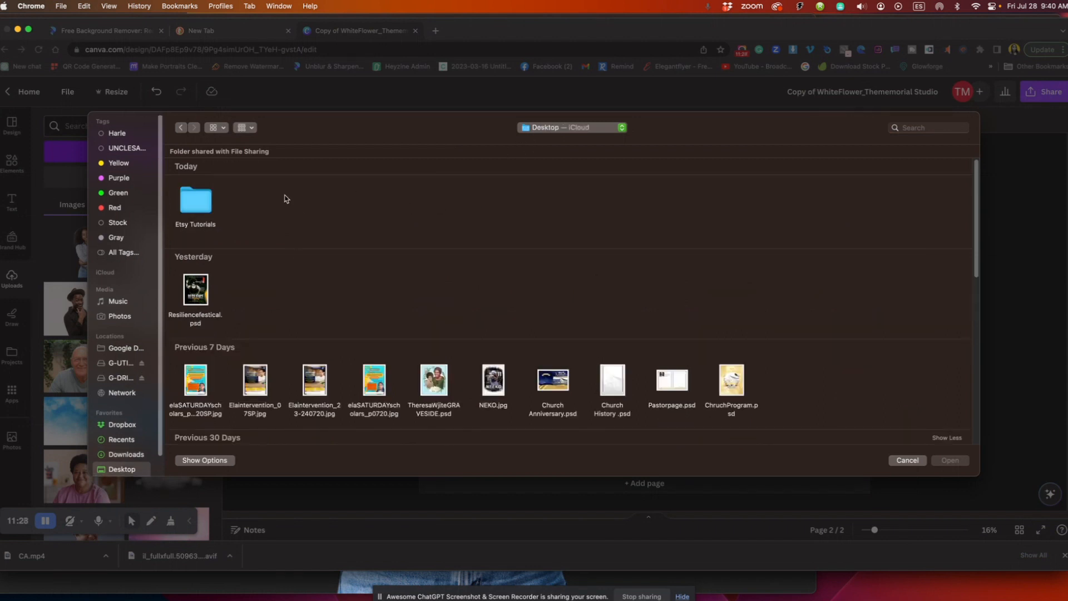
double_click(195, 213)
double_click(196, 212)
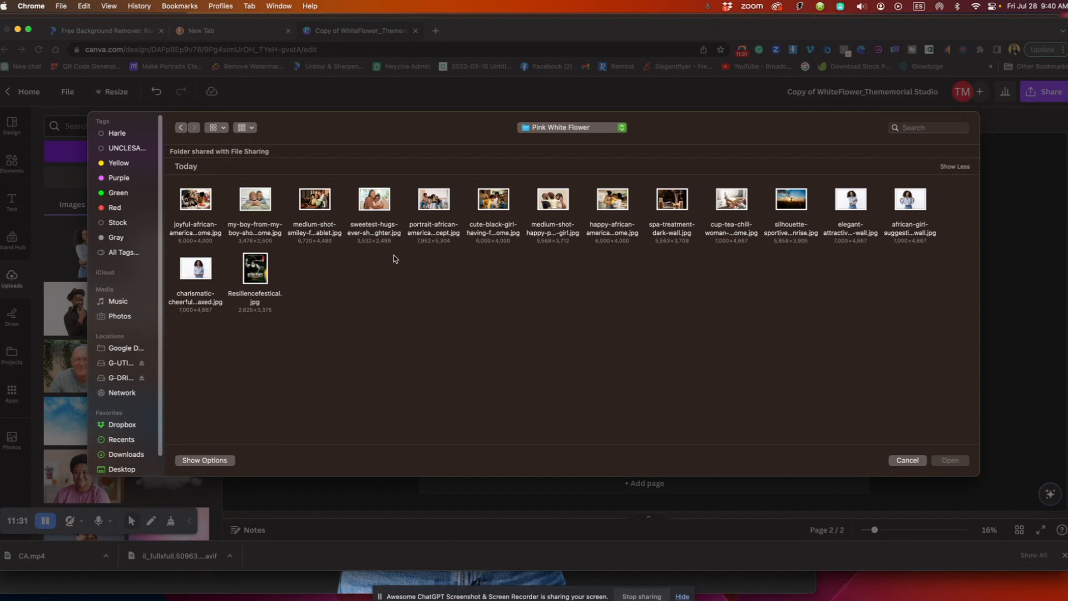
left_click(911, 202)
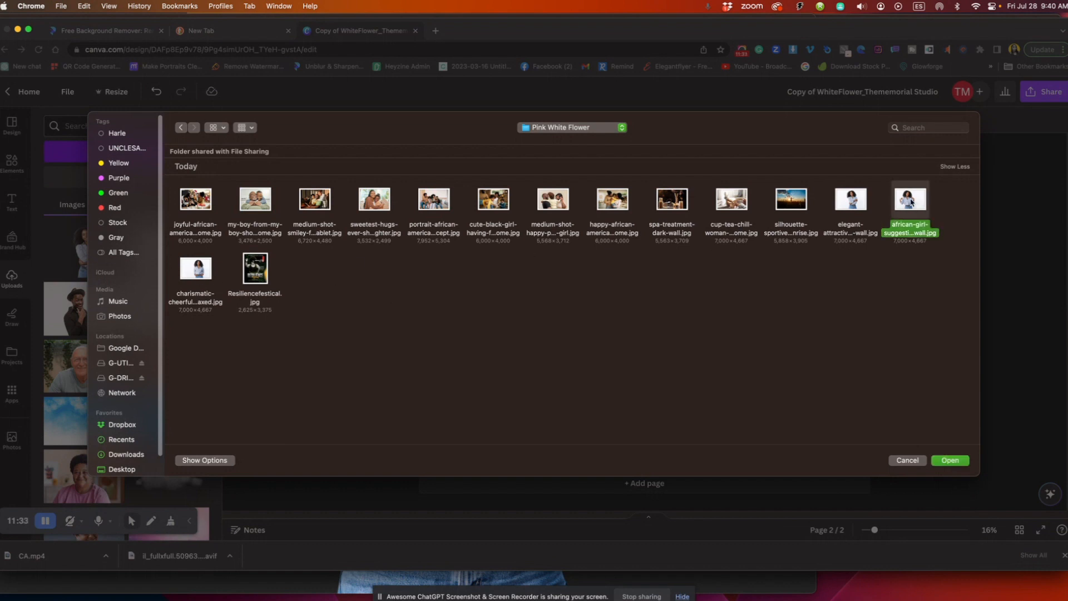
left_click(950, 461)
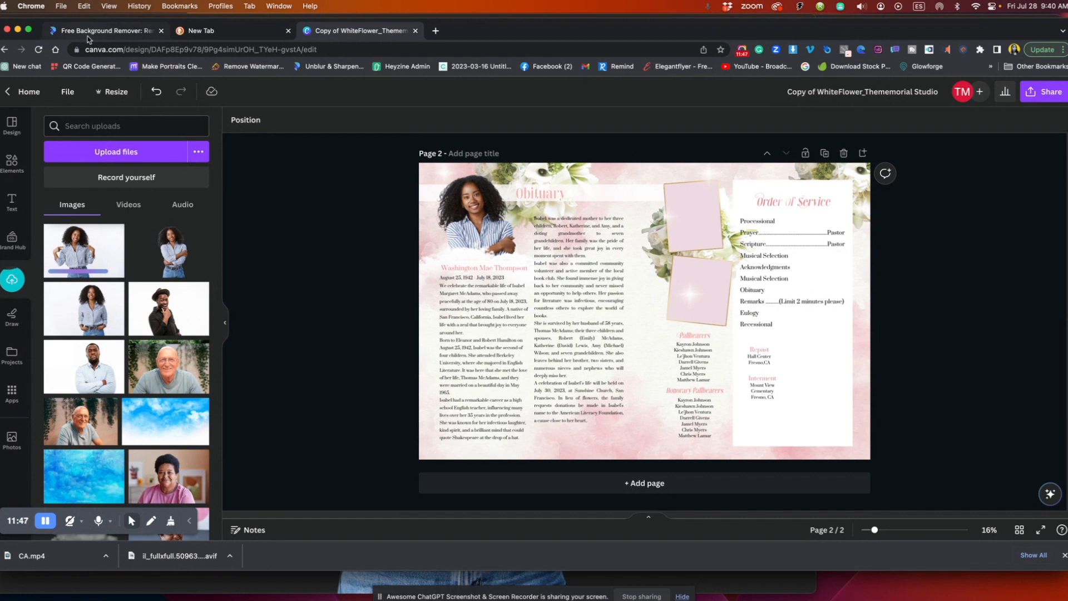
Add the newly uploaded photo of the woman pointing at herself to page 2 and remove its background with BG Remover
left_click(88, 252)
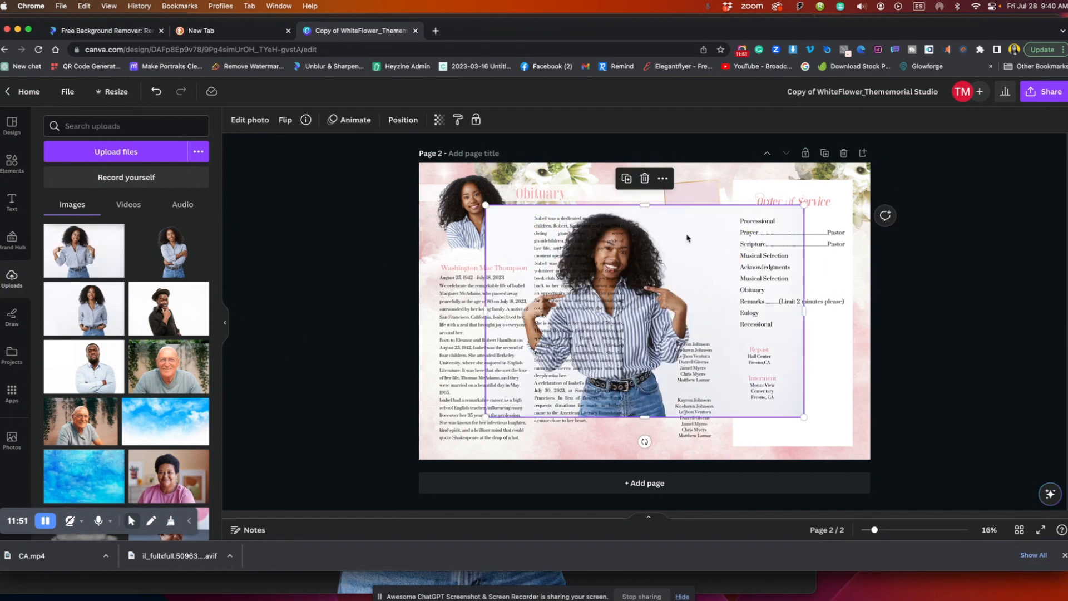
left_click(247, 119)
left_click(67, 218)
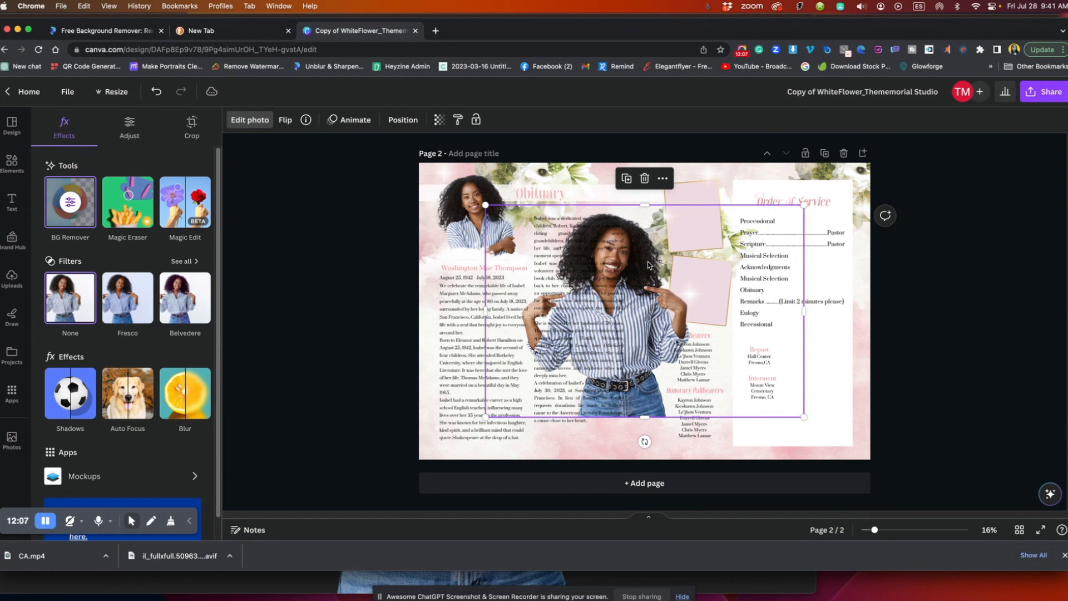
Shrink the cutout portrait and position it in page 2's lower-right corner, beside the repast and interment details
left_click_drag(648, 264, 856, 324)
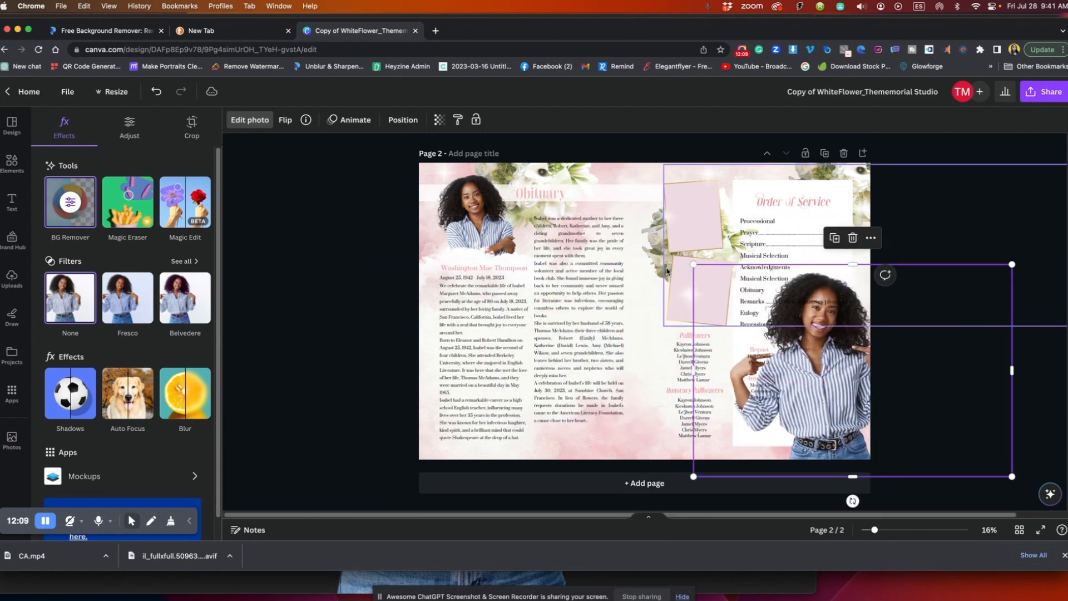
left_click_drag(692, 266, 794, 343)
left_click_drag(848, 415, 799, 404)
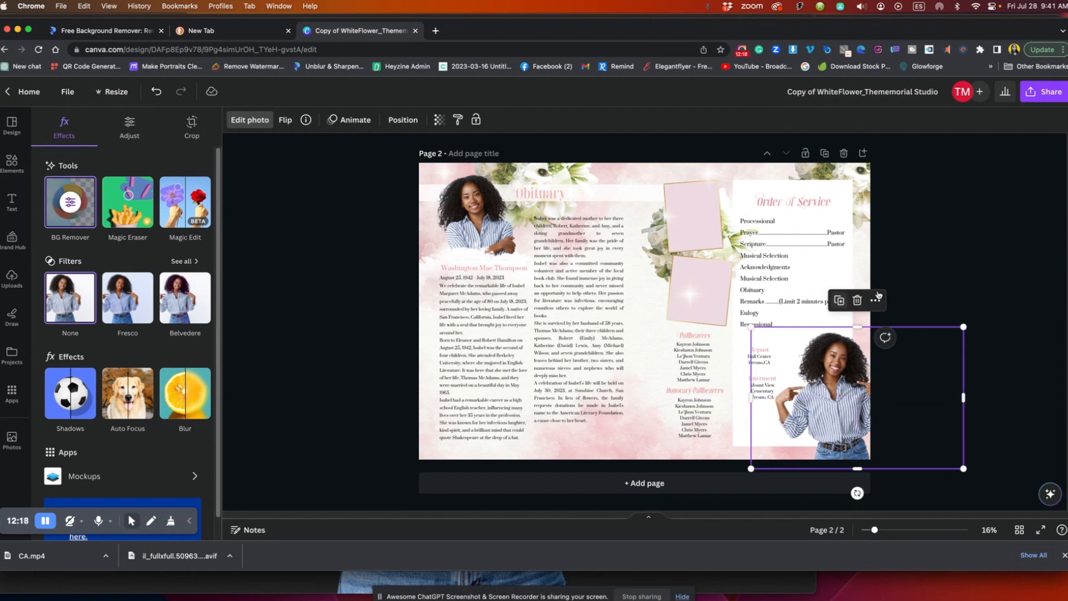
left_click(947, 262)
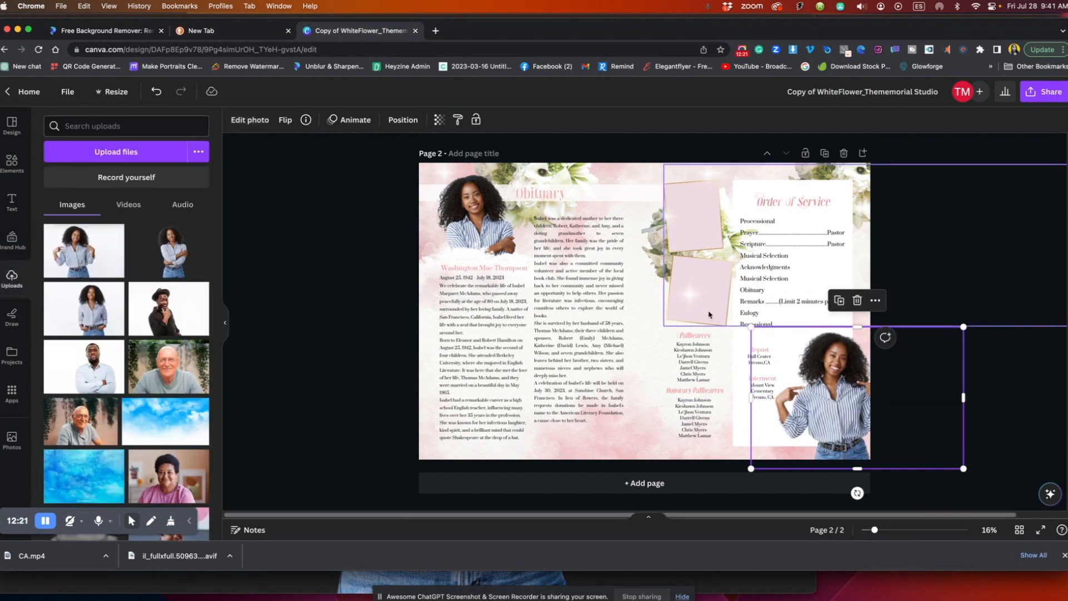
Upload the eight family photos from "joyful-african-america…ome.jpg" through "happy-african-america…ome.jpg" in the Pink White Flower folder
scroll(709, 315, "up", 5)
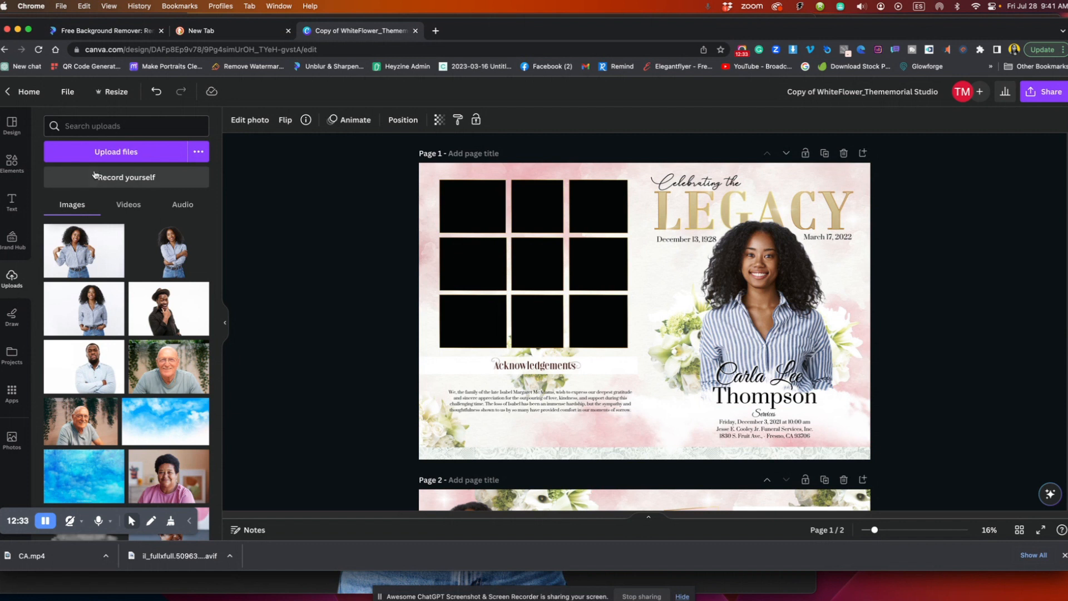
left_click(129, 150)
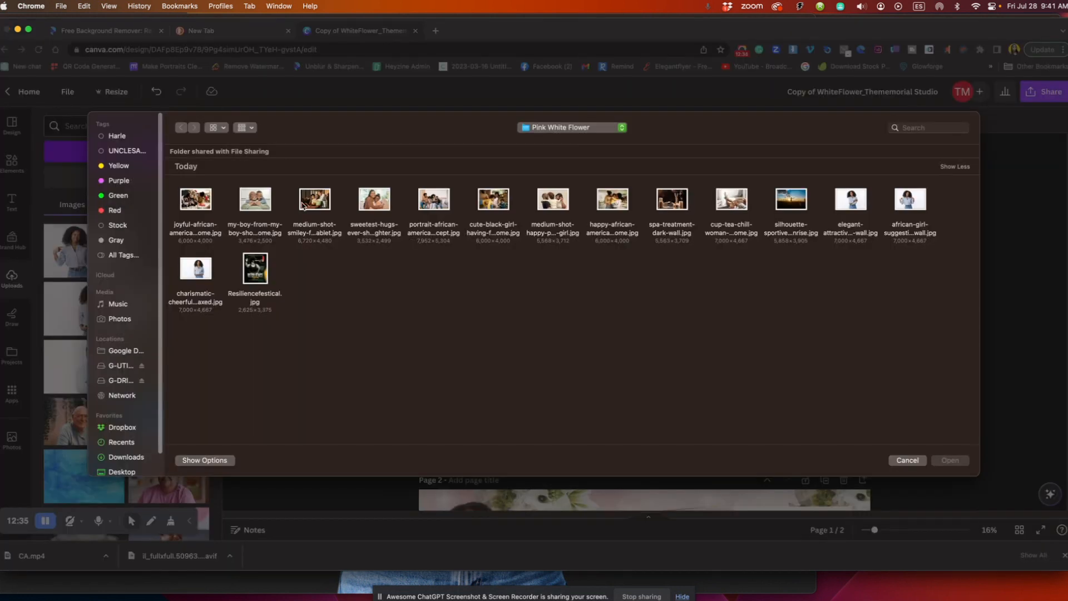
left_click_drag(173, 196, 617, 212)
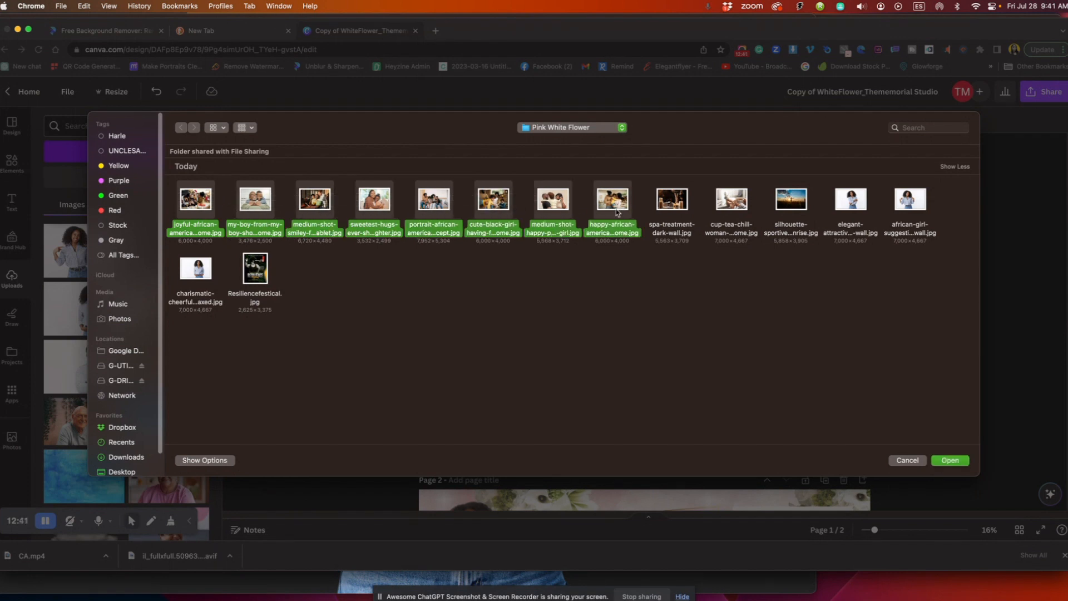
left_click(950, 460)
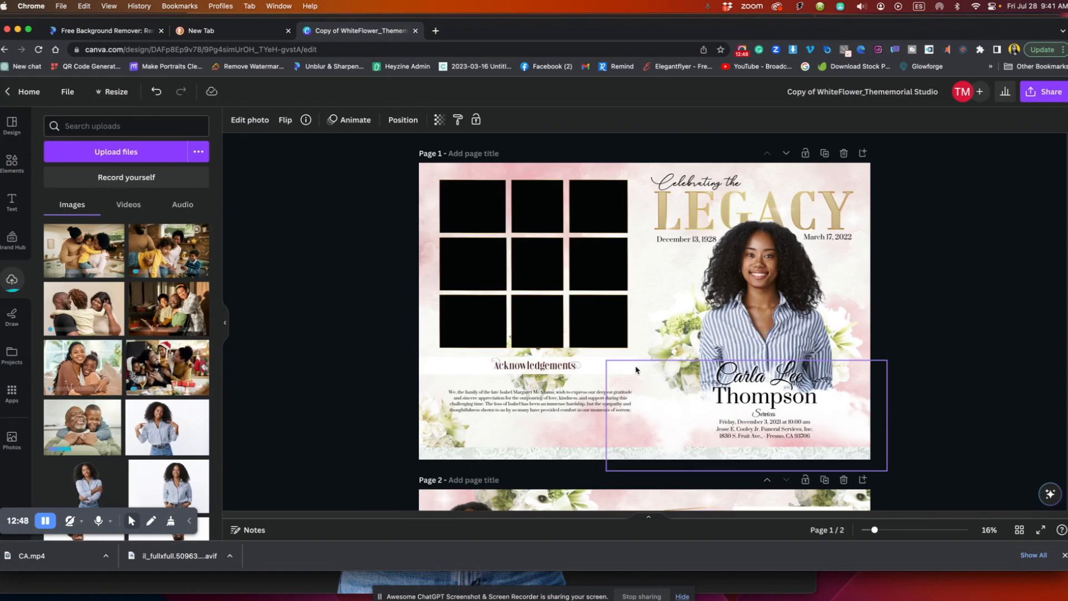
left_click(637, 369)
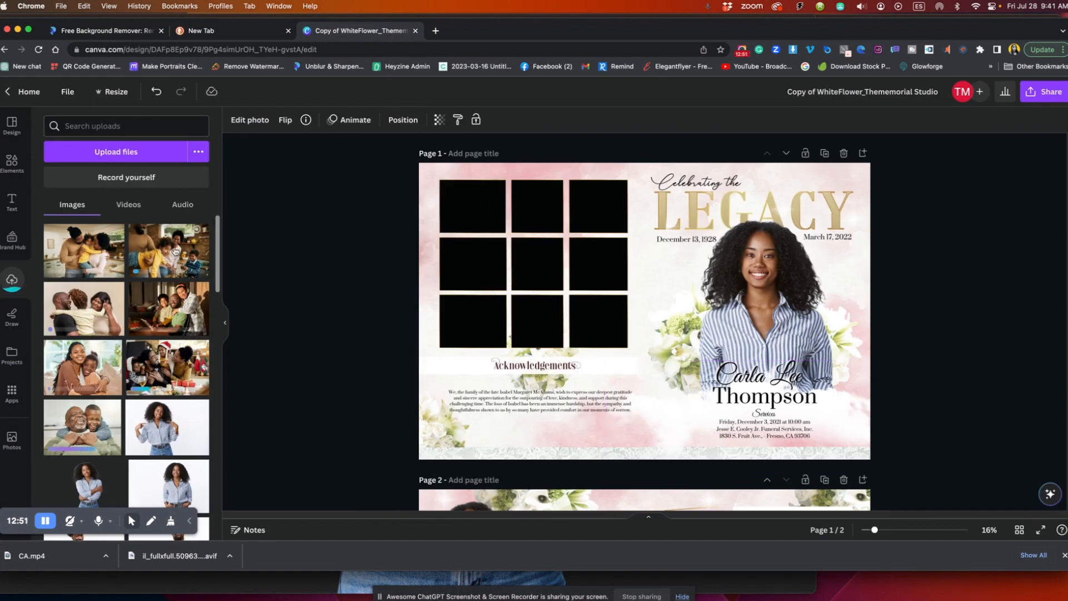
Fill the top-left frame of page 1's photo grid with the photo of the boy hugging the older man
scroll(89, 406, "down", 2)
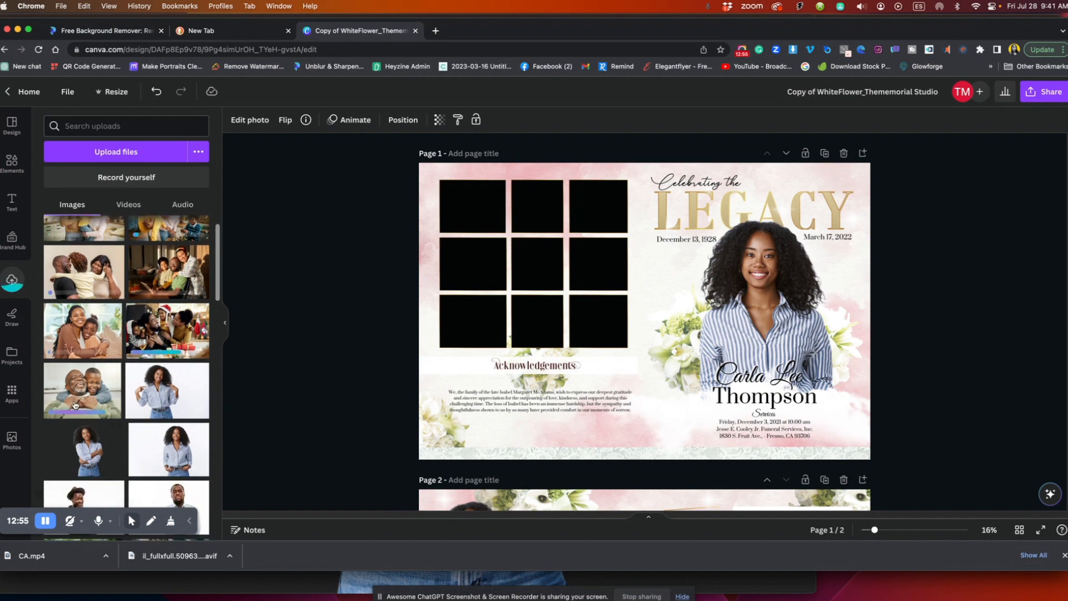
left_click_drag(84, 393, 464, 211)
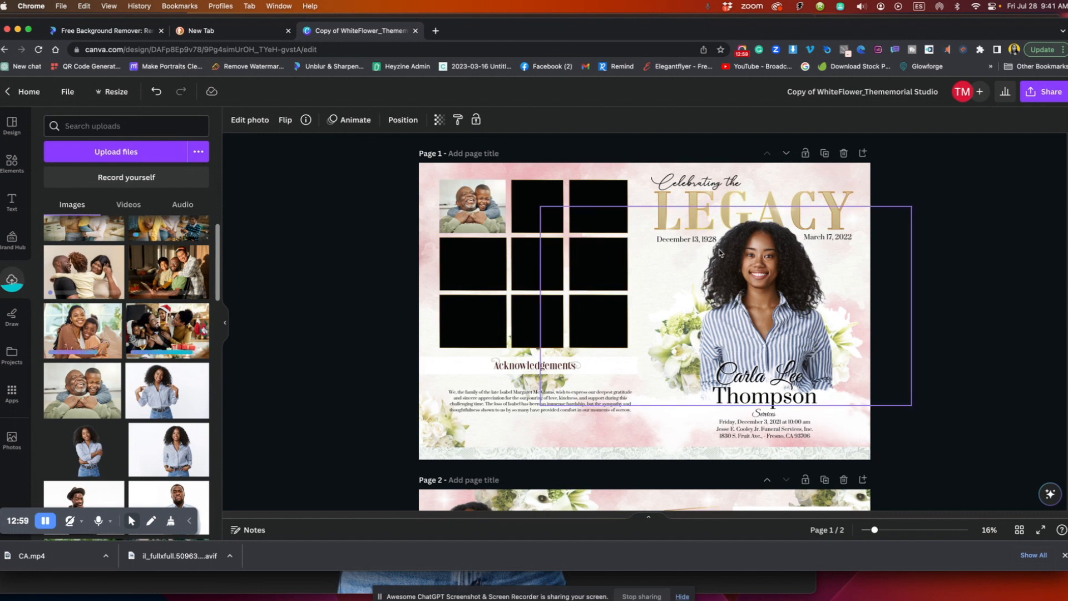
scroll(88, 313, "up", 1)
scroll(87, 314, "down", 1)
scroll(87, 314, "up", 1)
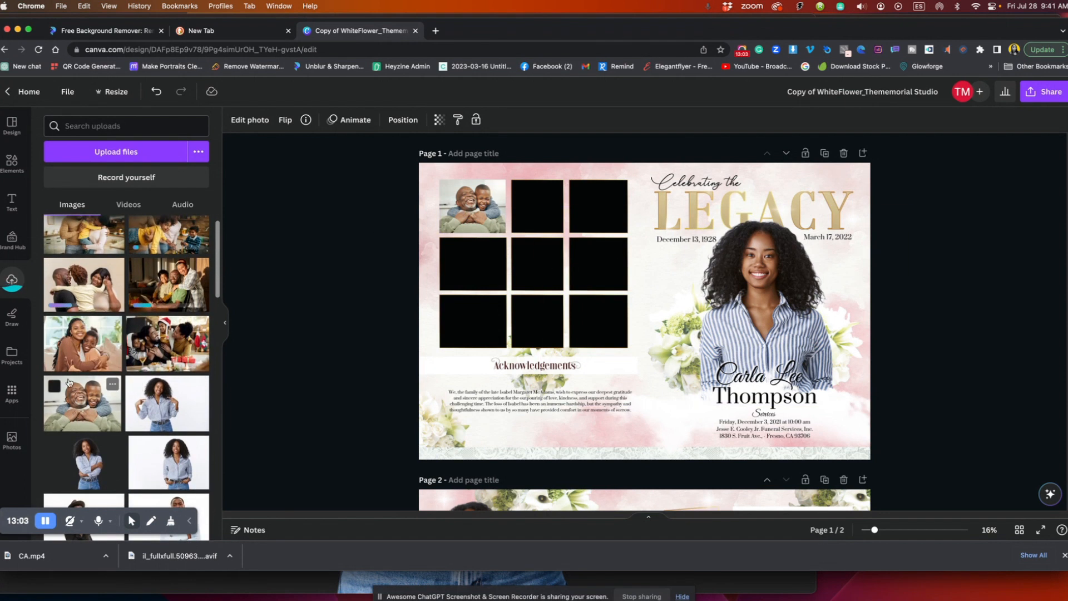
Fill the left column's middle frame on page 1 with the woman-and-girl photo and its bottom frame with the Christmas dinner photo
left_click_drag(54, 326, 470, 270)
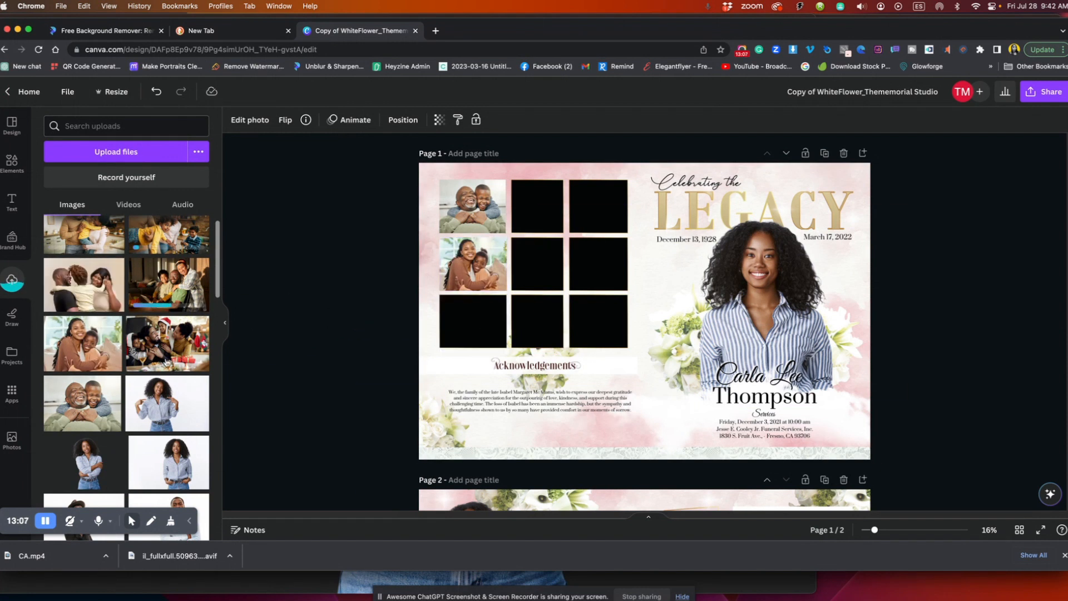
left_click_drag(159, 346, 473, 322)
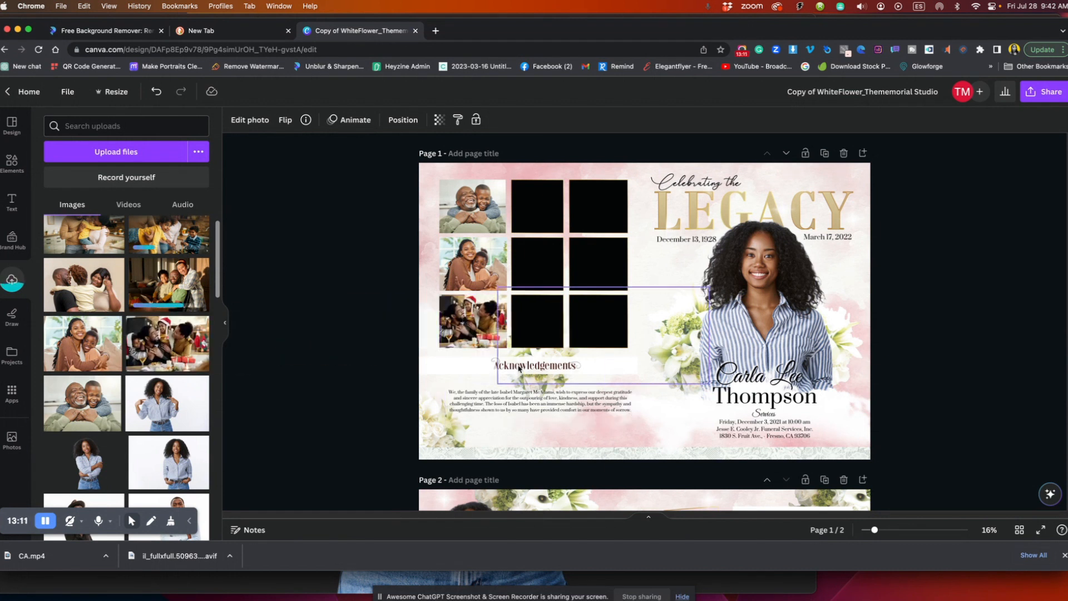
Try to fill the pink photo frames beside page 2's Order of Service with the photo of the couple and boy in the living room
scroll(685, 437, "down", 6)
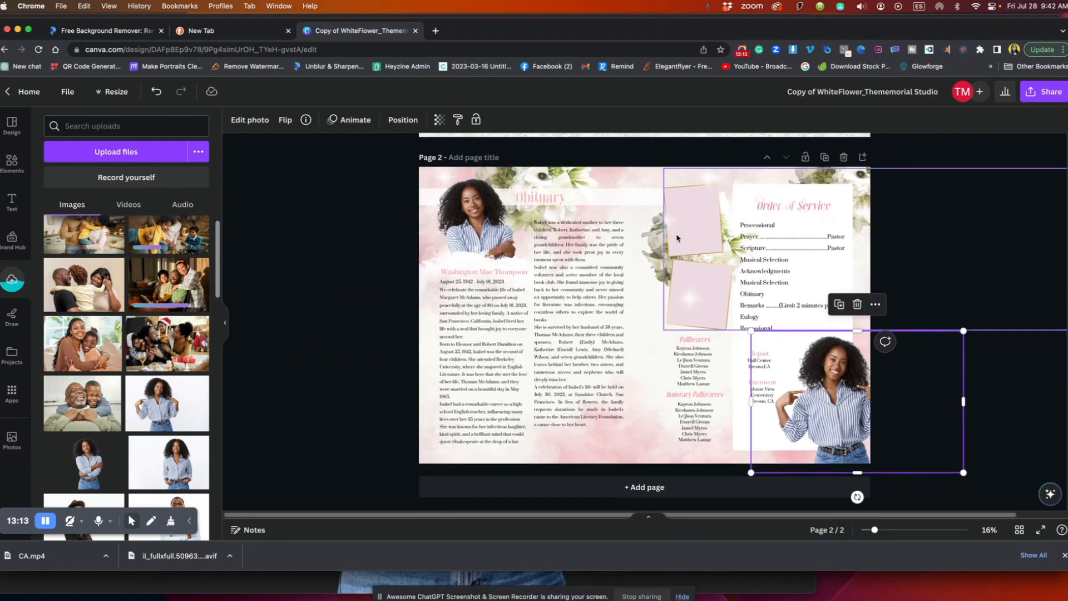
left_click(692, 228)
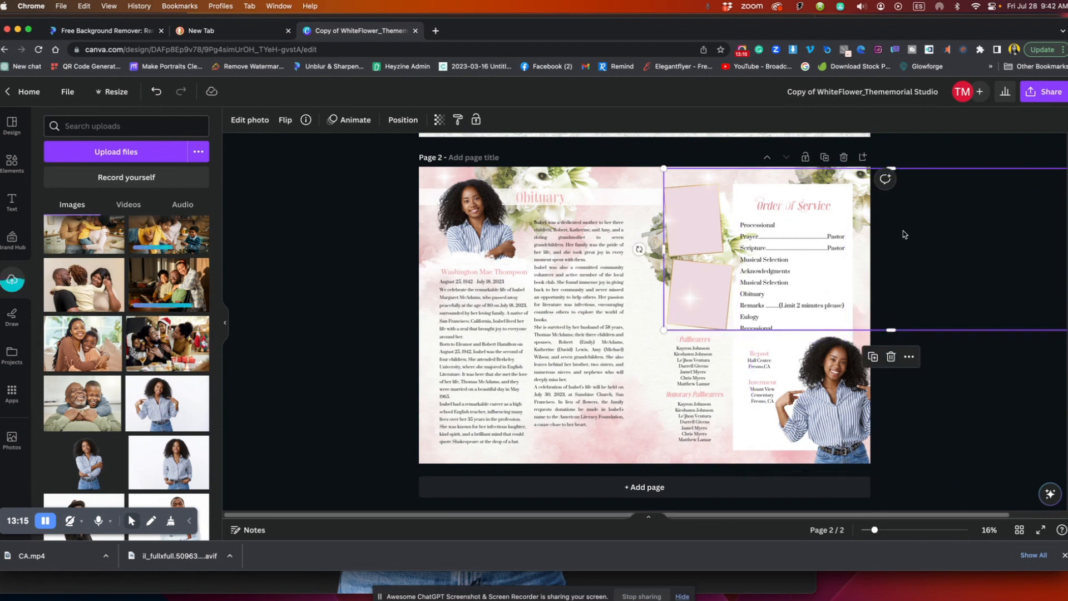
left_click(956, 224)
left_click(673, 321)
left_click_drag(181, 290, 689, 222)
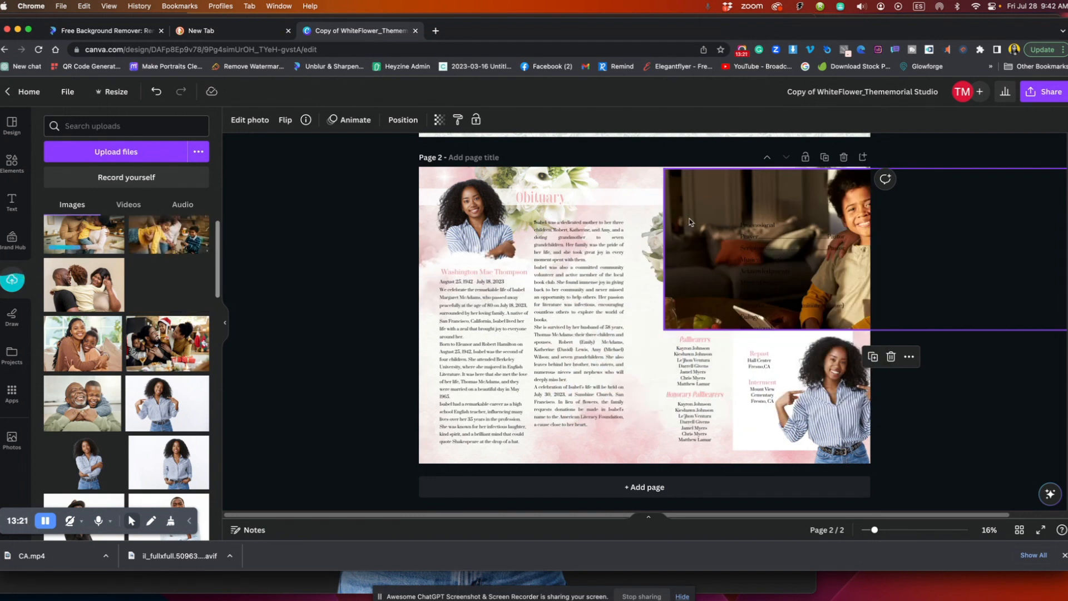
left_click_drag(691, 286, 709, 212)
left_click_drag(689, 332, 134, 302)
Show page 2's layers and select the lower pink photo frame in the layer list
right_click(685, 262)
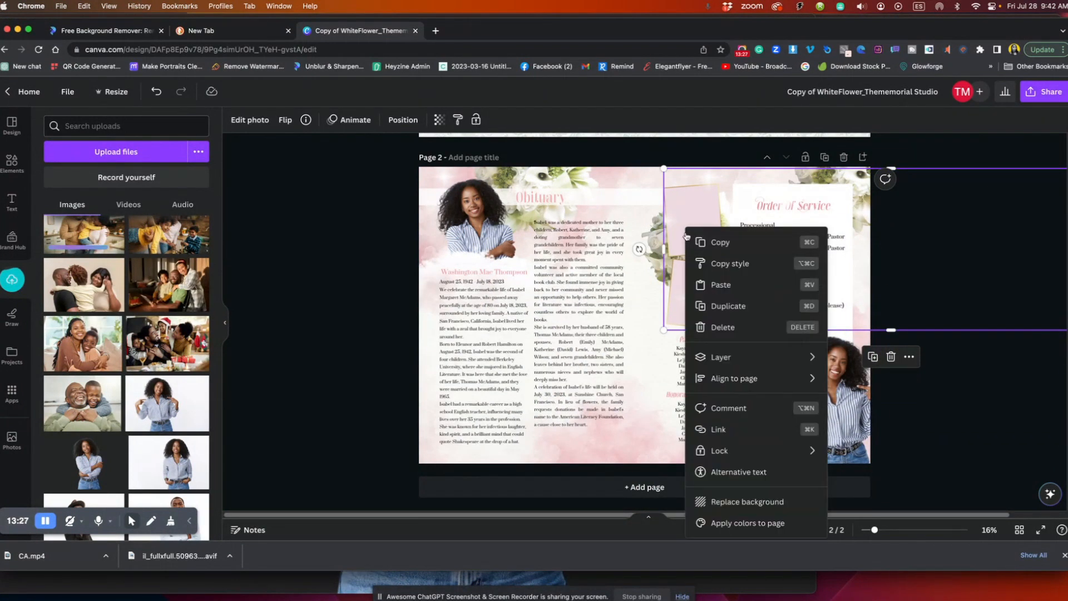
mouse_move(737, 360)
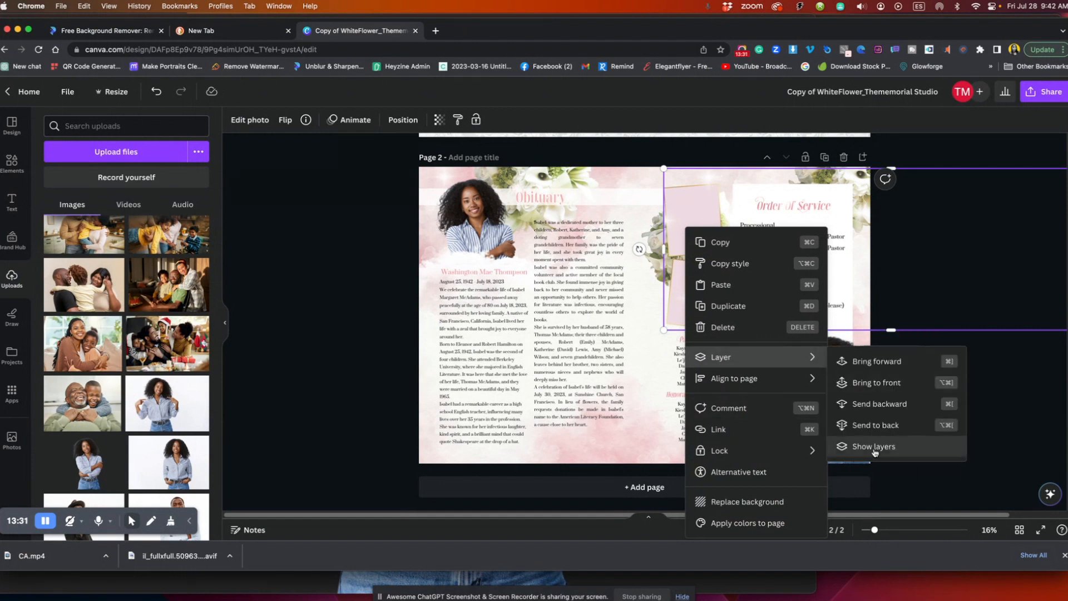
left_click(875, 448)
scroll(134, 450, "down", 5)
left_click(143, 295)
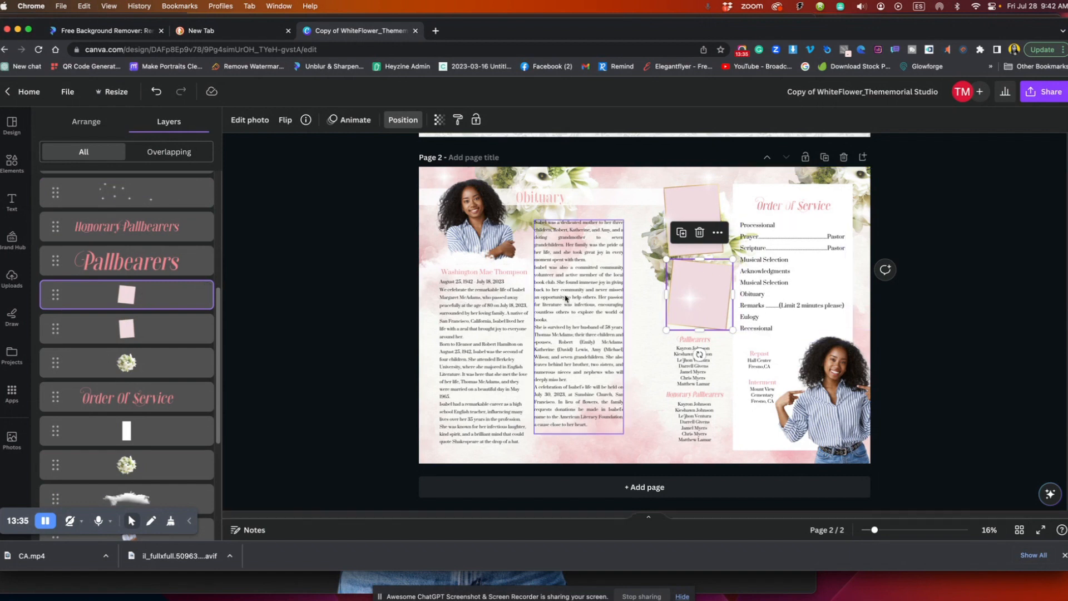
left_click(284, 342)
Add the living-room photo of the couple and boy to page 2 and extend its crop upward and downward
left_click_drag(169, 285, 692, 308)
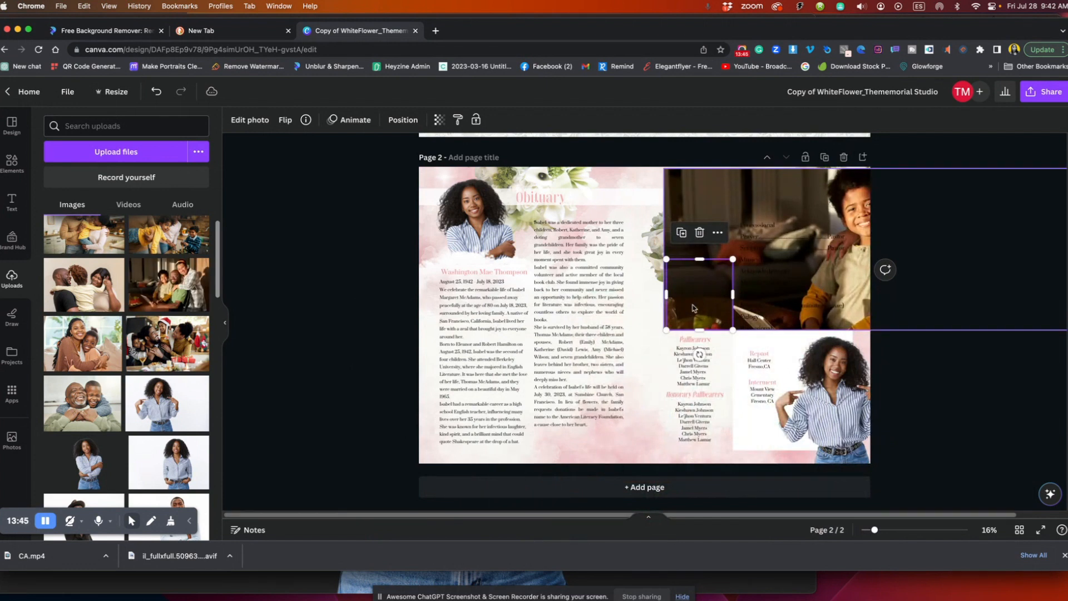
left_click_drag(668, 174, 622, 278)
left_click_drag(712, 213, 713, 161)
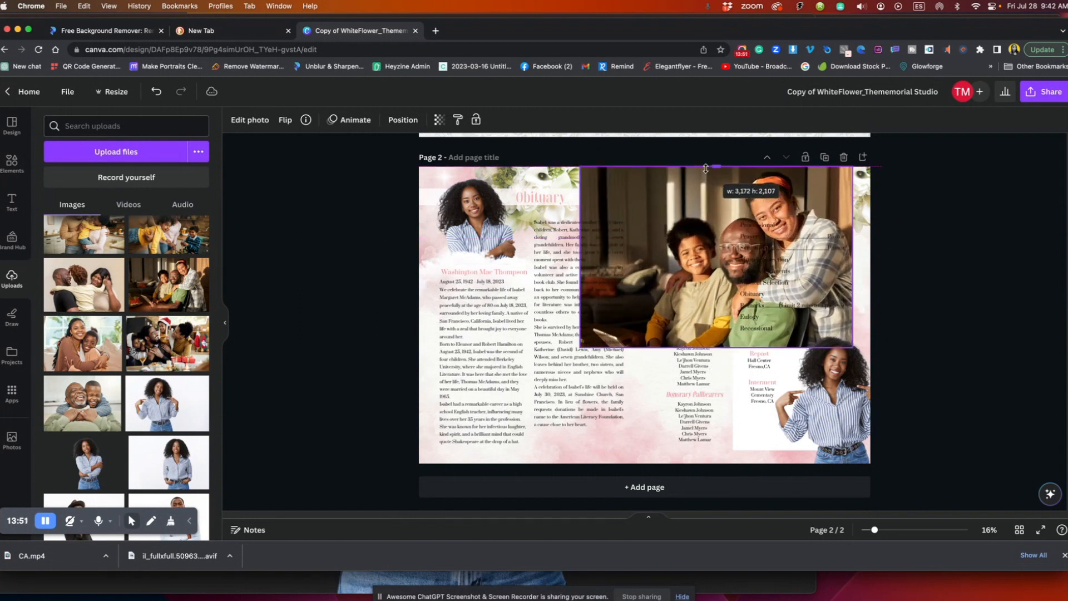
left_click_drag(717, 349, 721, 412)
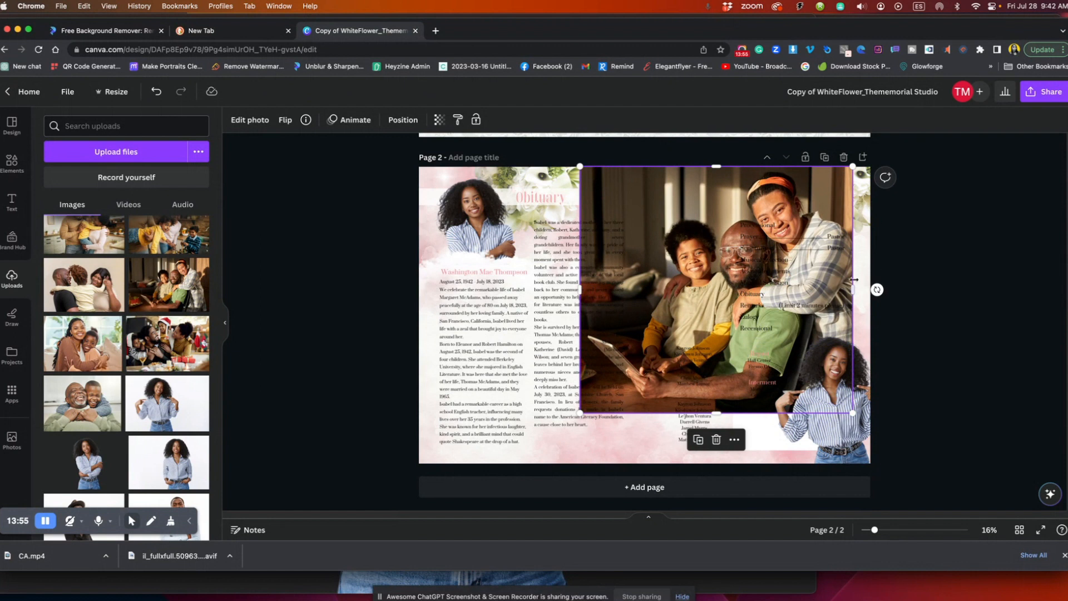
Shrink and rotate the living-room family photo, then fit it over the lower tilted frame above the Pallbearers list
left_click_drag(852, 168, 744, 274)
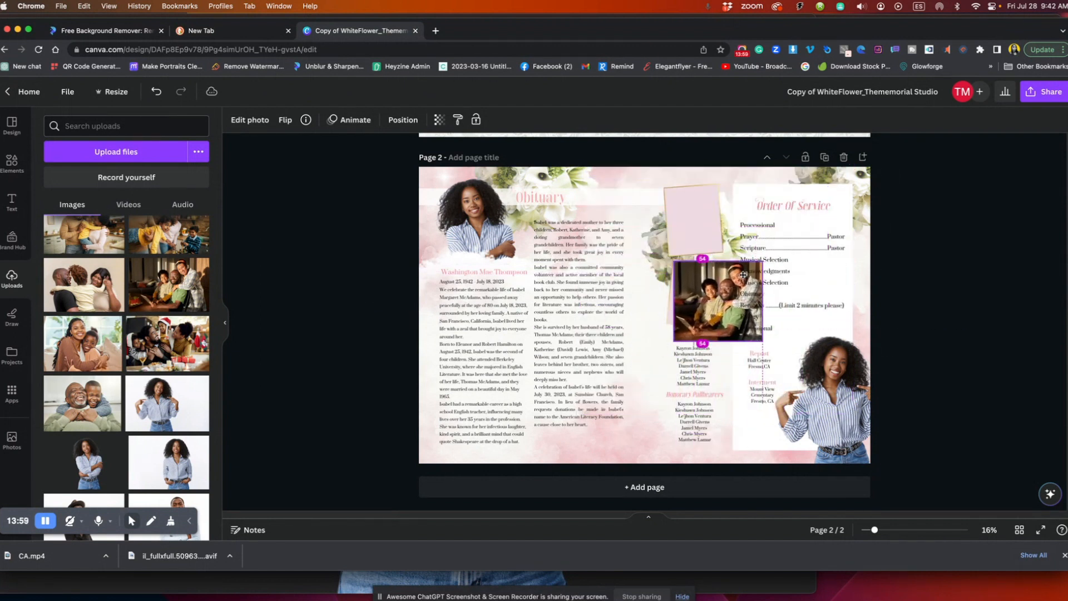
left_click_drag(720, 367, 712, 367)
left_click_drag(710, 293, 705, 296)
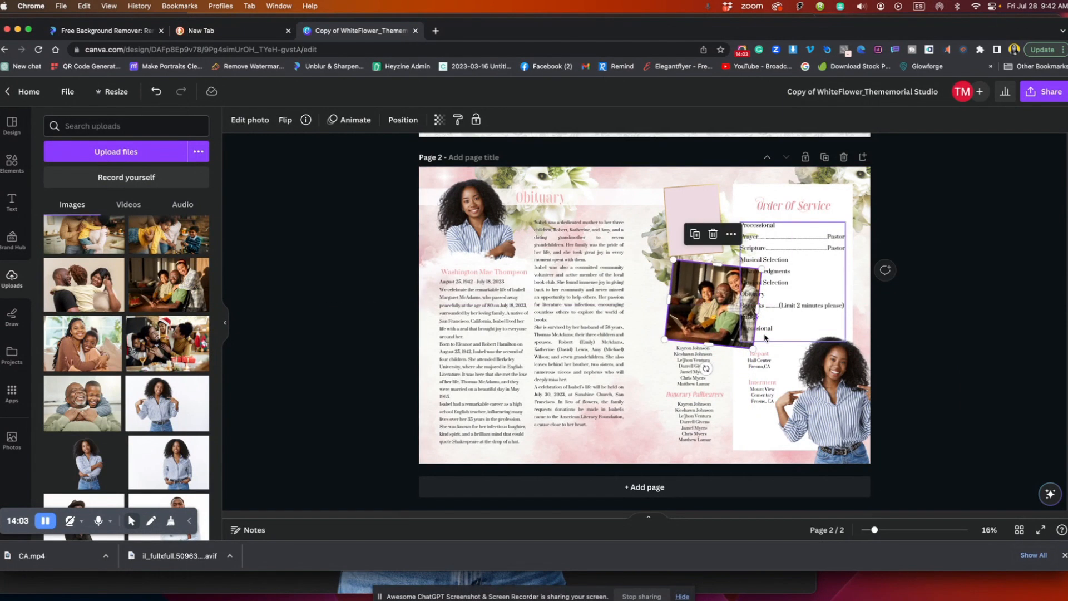
left_click_drag(755, 347, 699, 329)
left_click(953, 285)
left_click(698, 293)
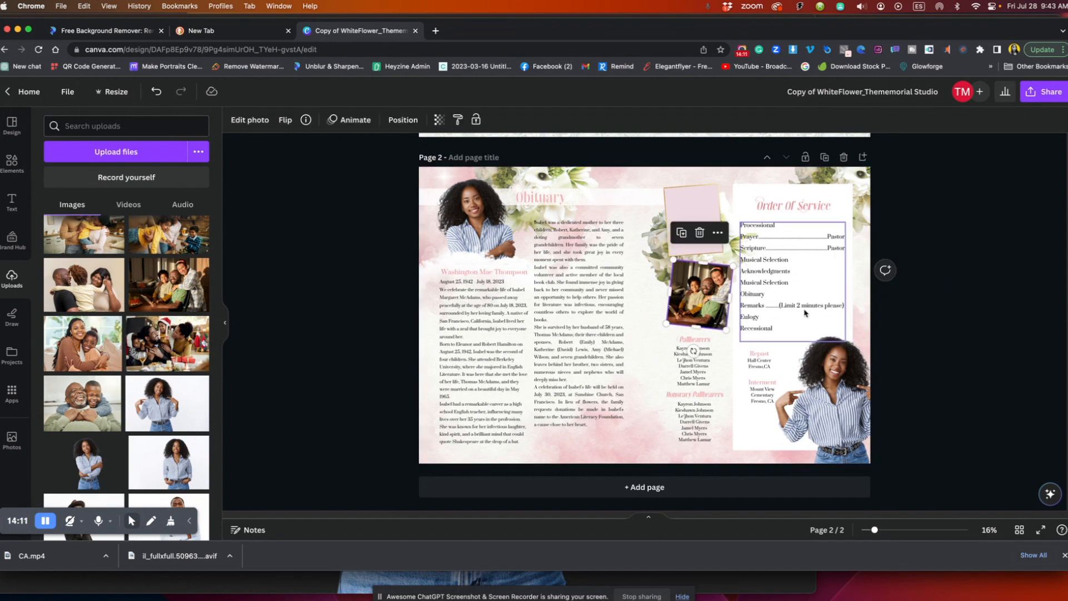
left_click(963, 275)
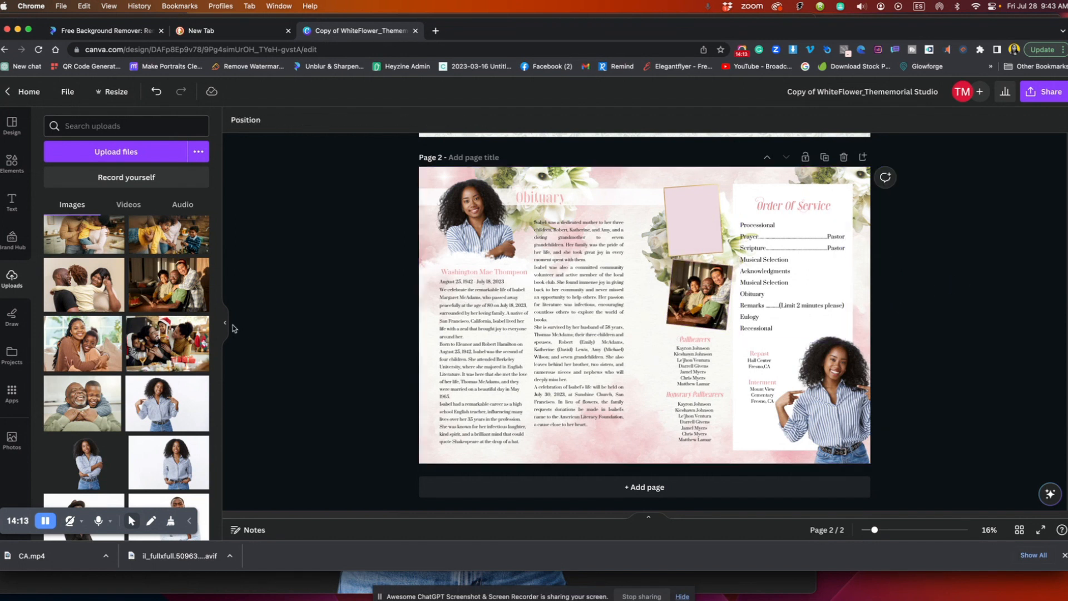
Fill page 2's upper pink frame with the white-background photo of the woman with crossed arms and center her in the crop
left_click_drag(159, 412, 676, 228)
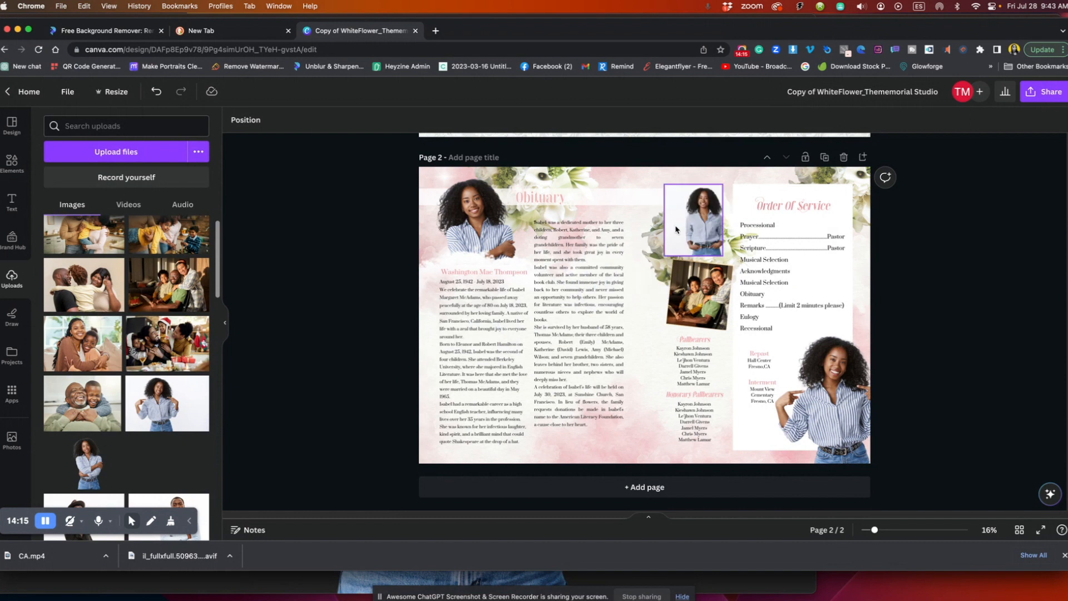
double_click(685, 232)
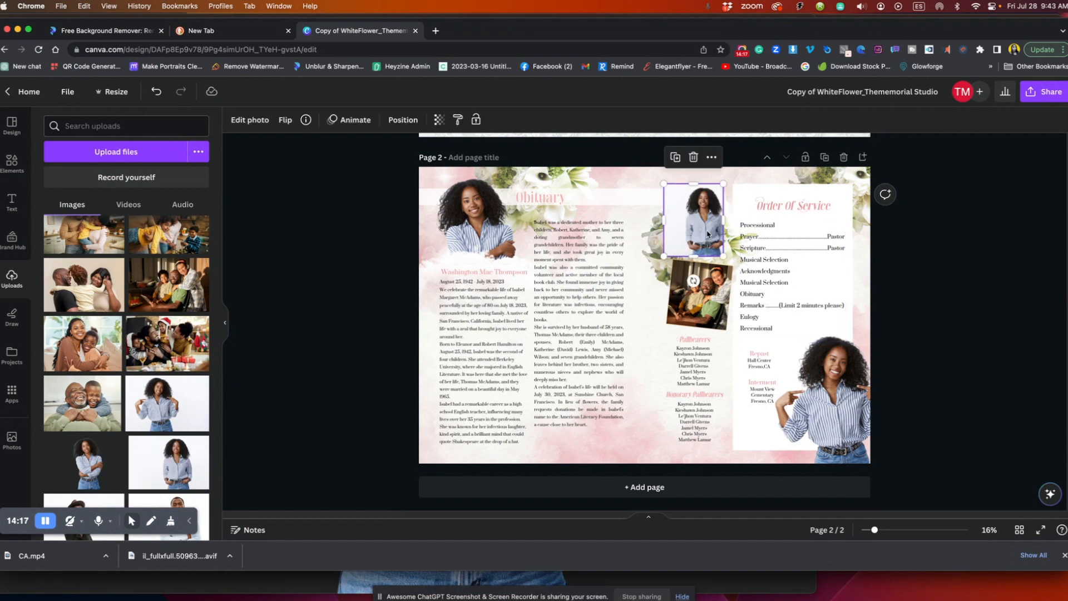
left_click_drag(702, 229, 693, 230)
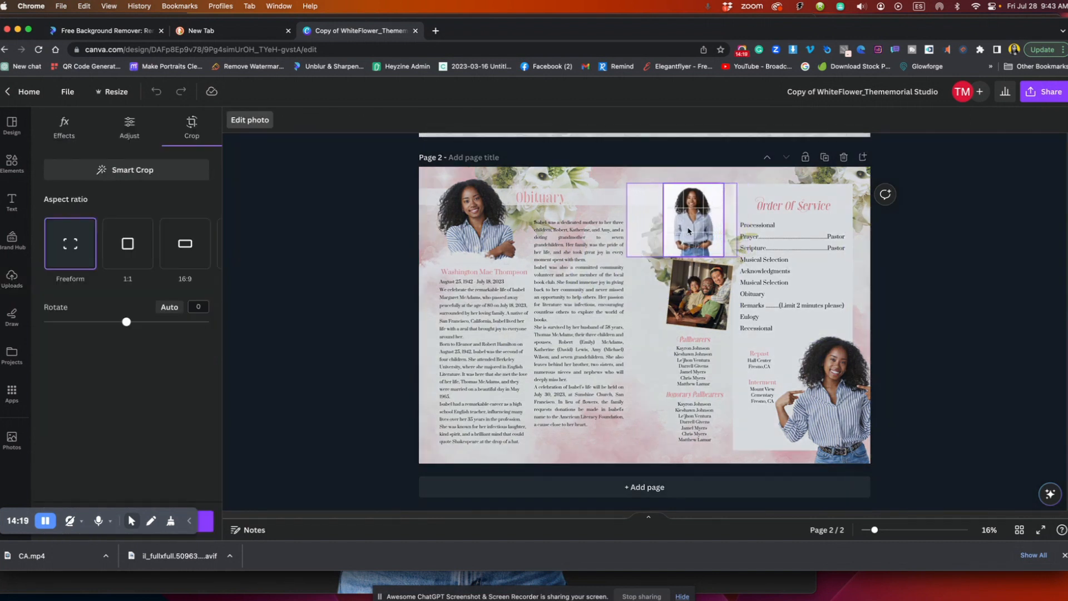
left_click(953, 290)
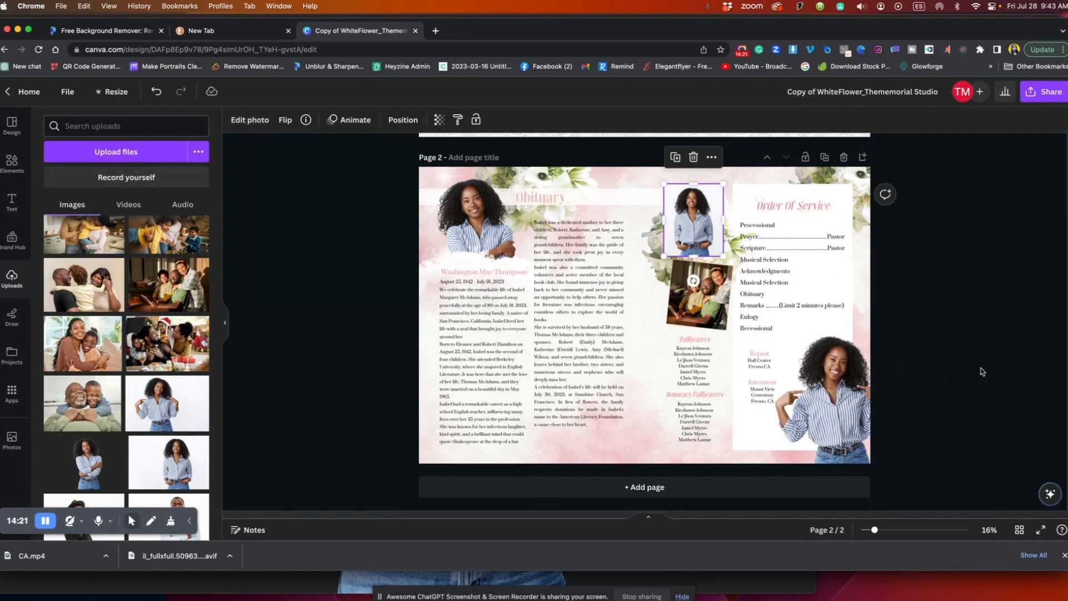
right_click(692, 236)
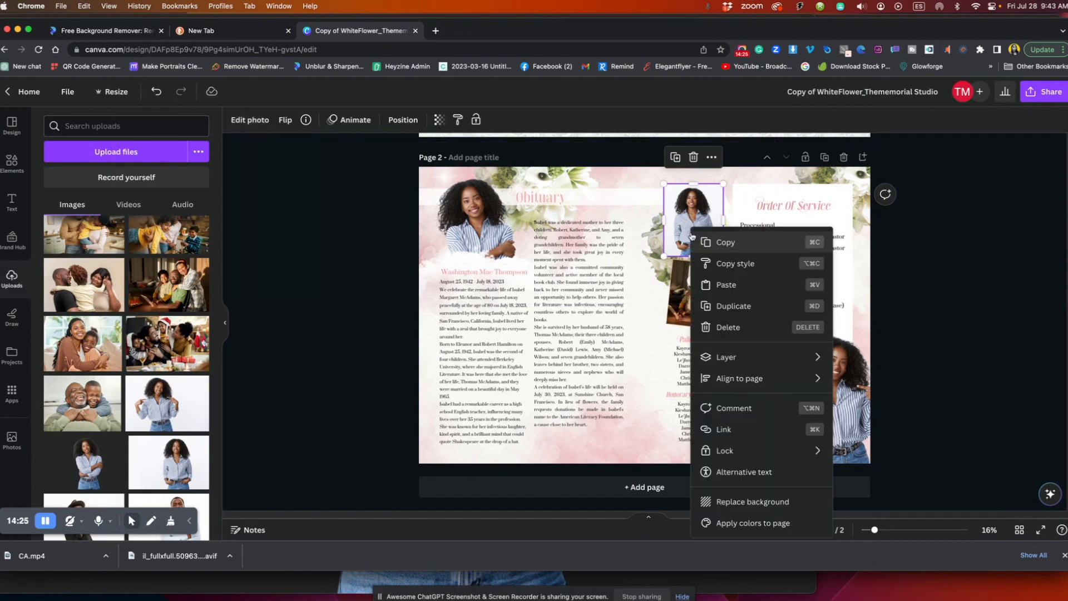
left_click(911, 258)
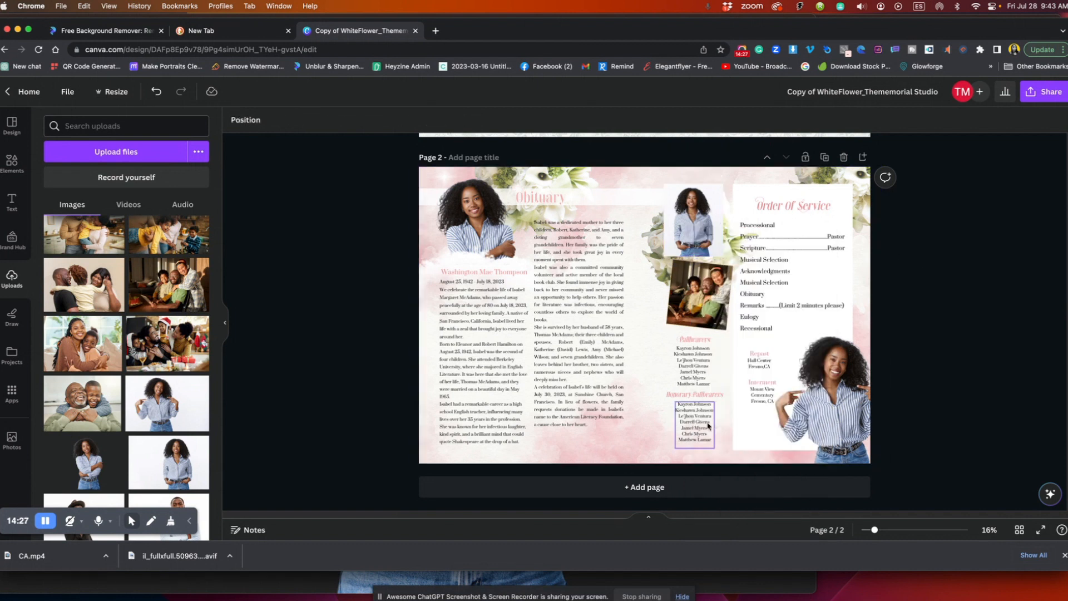
Fill the middle column of page 1's grid, top to bottom, with the living-room, kitchen and hugging family photos, adjusting the bottom photo's crop
scroll(574, 303, "up", 5)
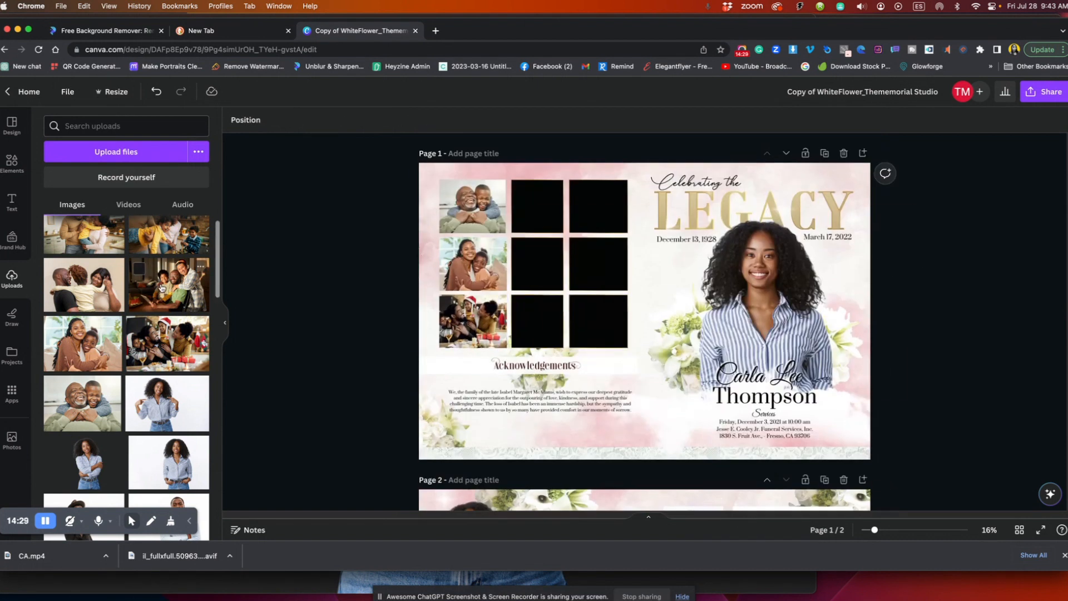
left_click_drag(174, 290, 537, 220)
left_click_drag(154, 238, 537, 261)
left_click_drag(83, 284, 545, 329)
double_click(532, 332)
key("Return")
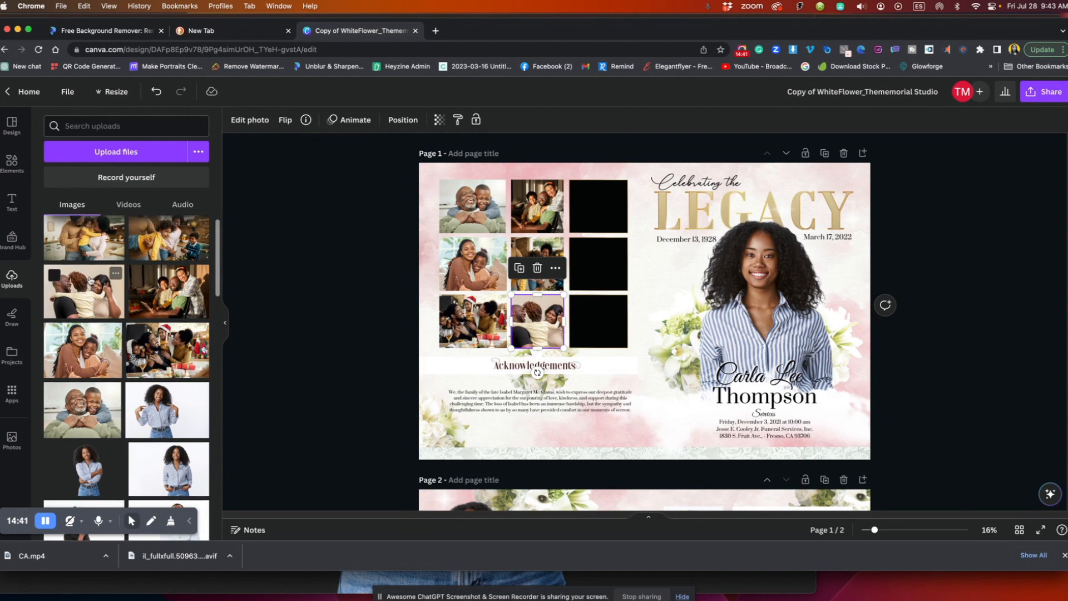
Fill the right column of page 1's grid, top to bottom, with the couple holding a child, Christmas dinner, and woman-and-girl photos
left_click_drag(86, 266, 598, 207)
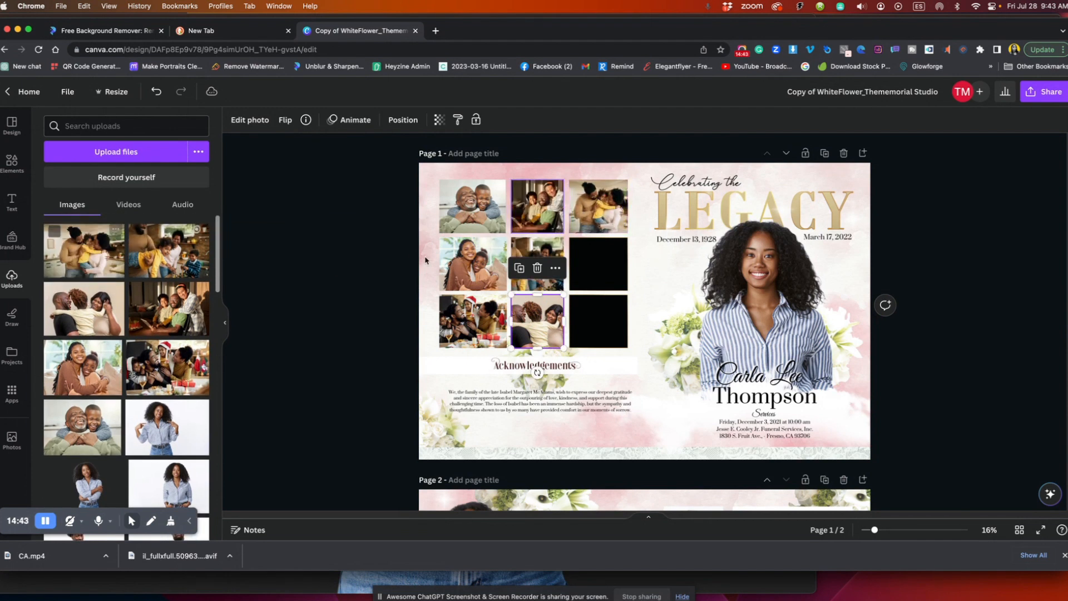
scroll(136, 409, "down", 3)
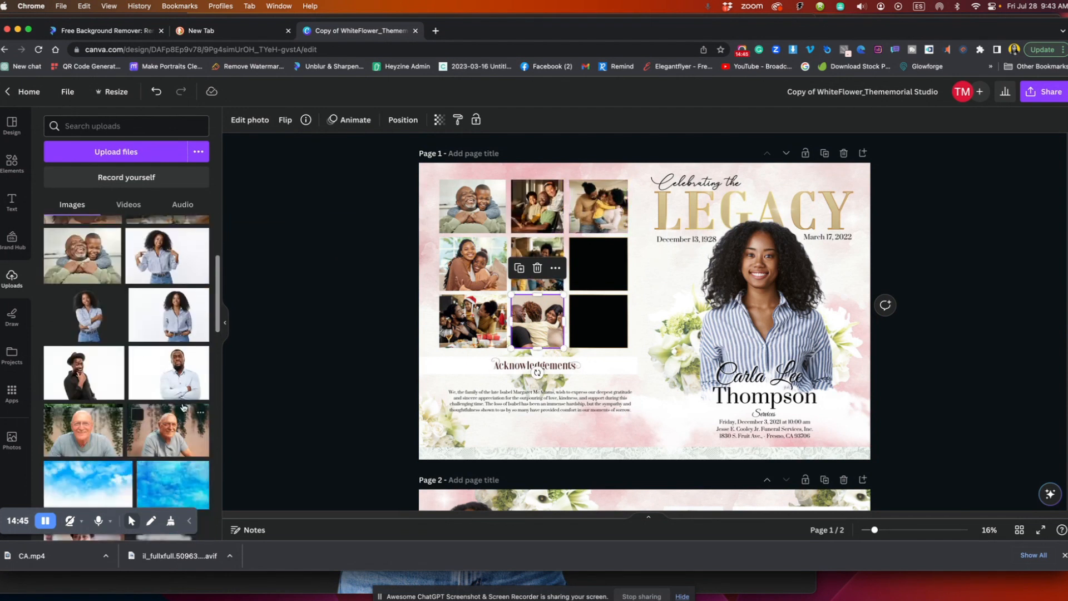
scroll(158, 456, "up", 4)
left_click_drag(167, 367, 593, 261)
left_click_drag(83, 365, 621, 330)
Adjust the crop of the woman-and-girl photo inside the grid's lower-right frame
double_click(594, 330)
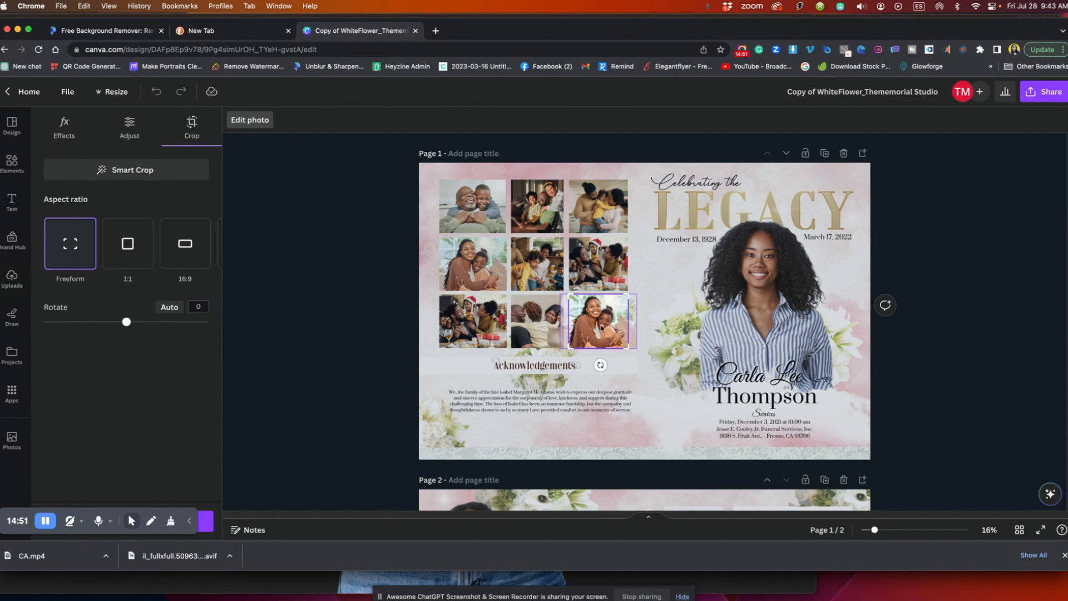
left_click_drag(627, 348, 627, 352)
left_click(607, 321)
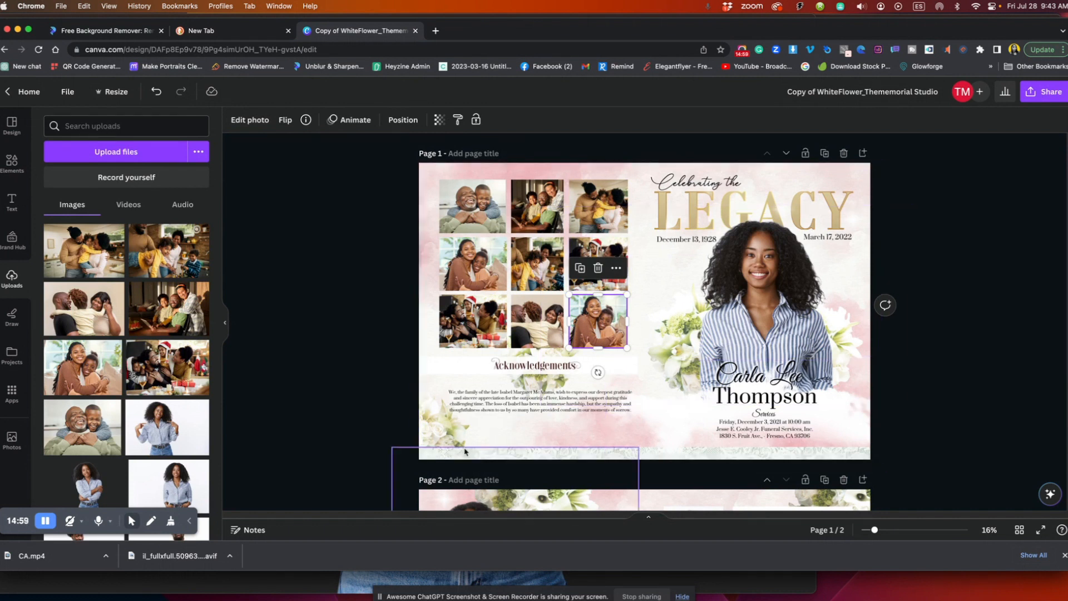
Review the photos and text on both pages, including the name heading below the obituary portrait
scroll(529, 401, "down", 10)
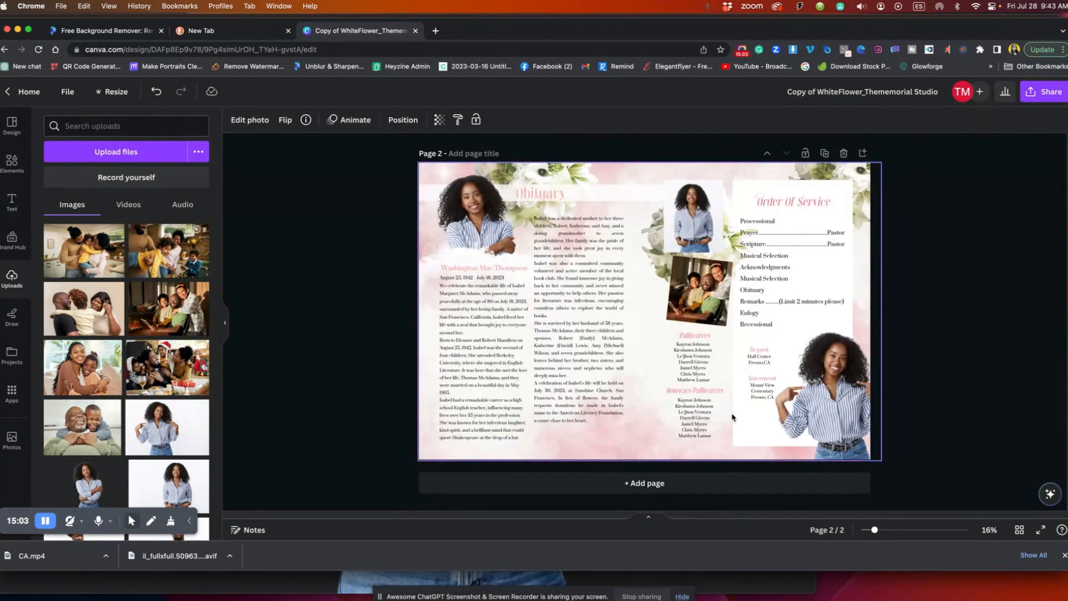
scroll(732, 418, "up", 2)
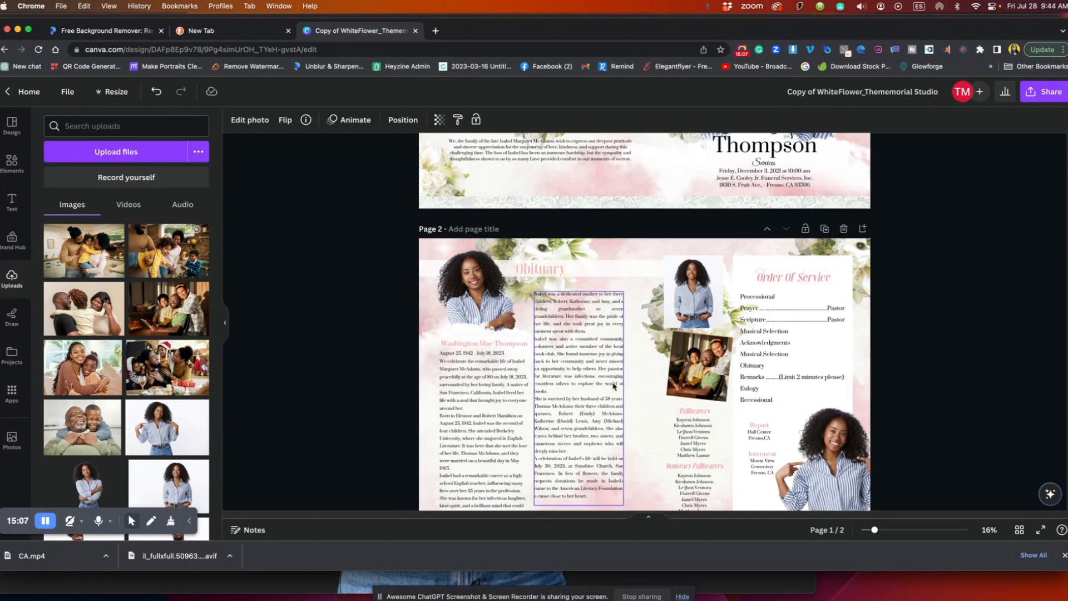
scroll(779, 233, "up", 2)
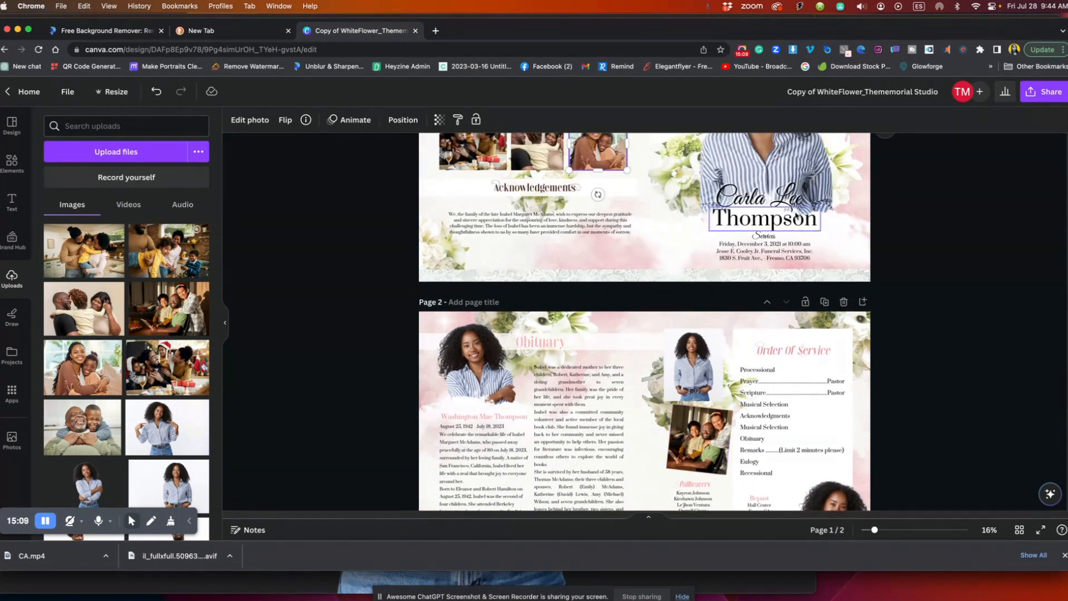
left_click(471, 421)
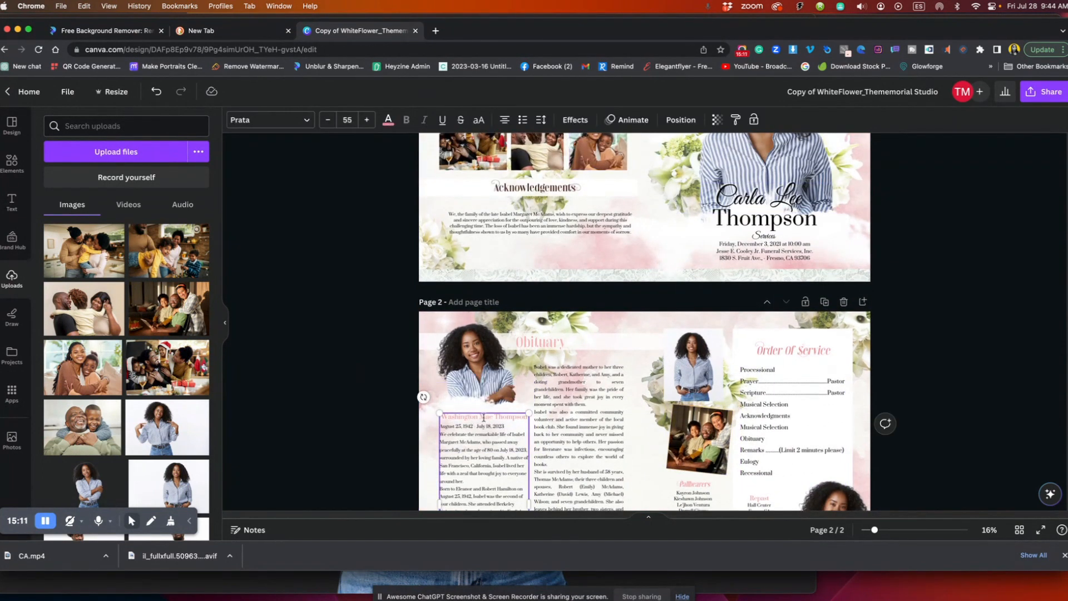
left_click_drag(449, 418, 533, 419)
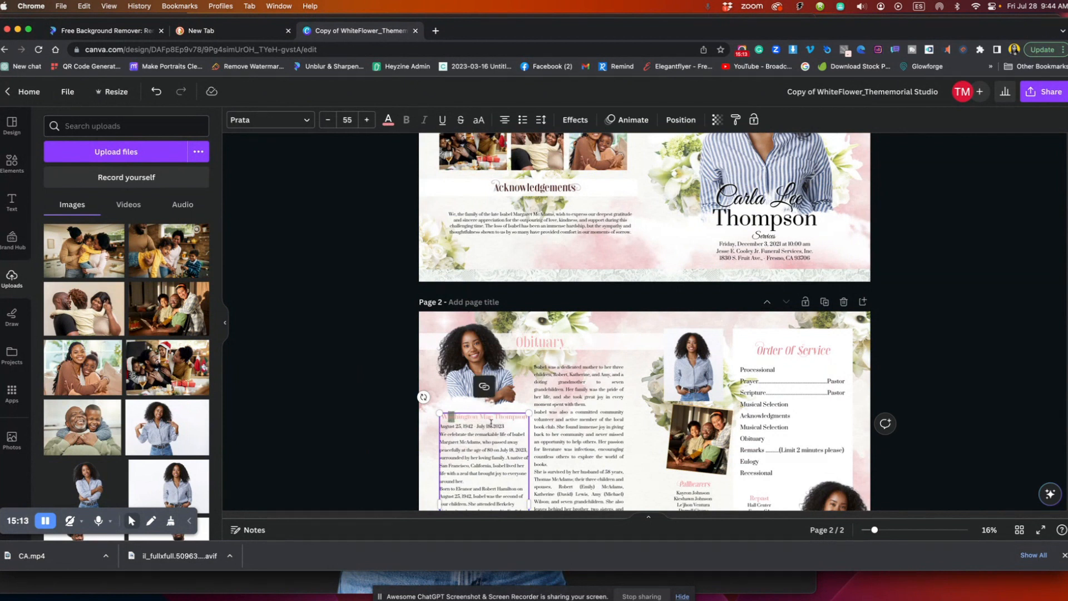
scroll(626, 423, "up", 3)
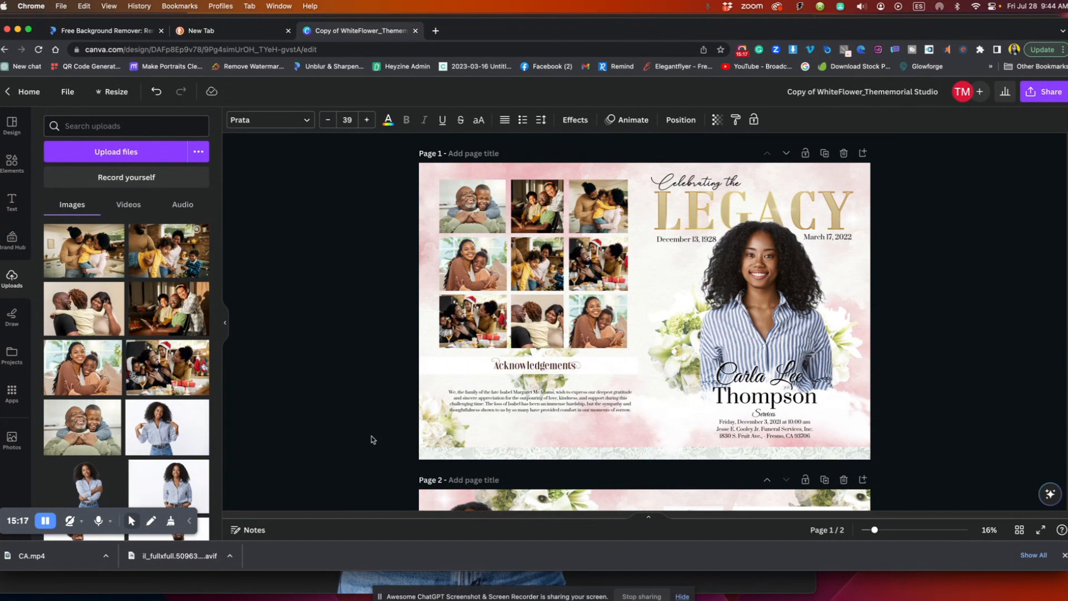
Download both pages as a PDF Print file with the RGB (best for digital use) color profile
left_click(1049, 93)
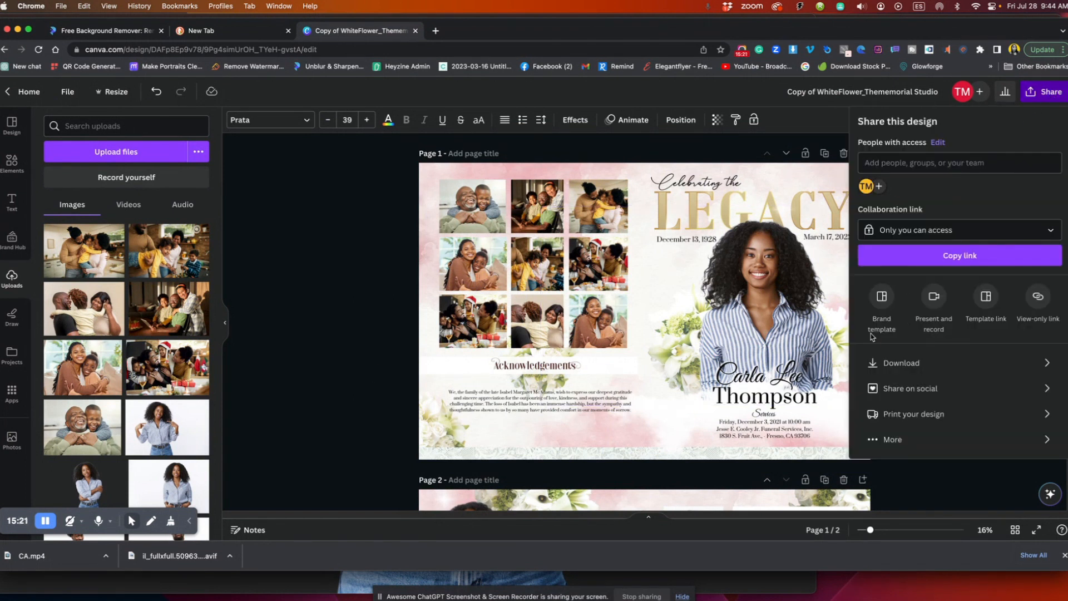
left_click(879, 363)
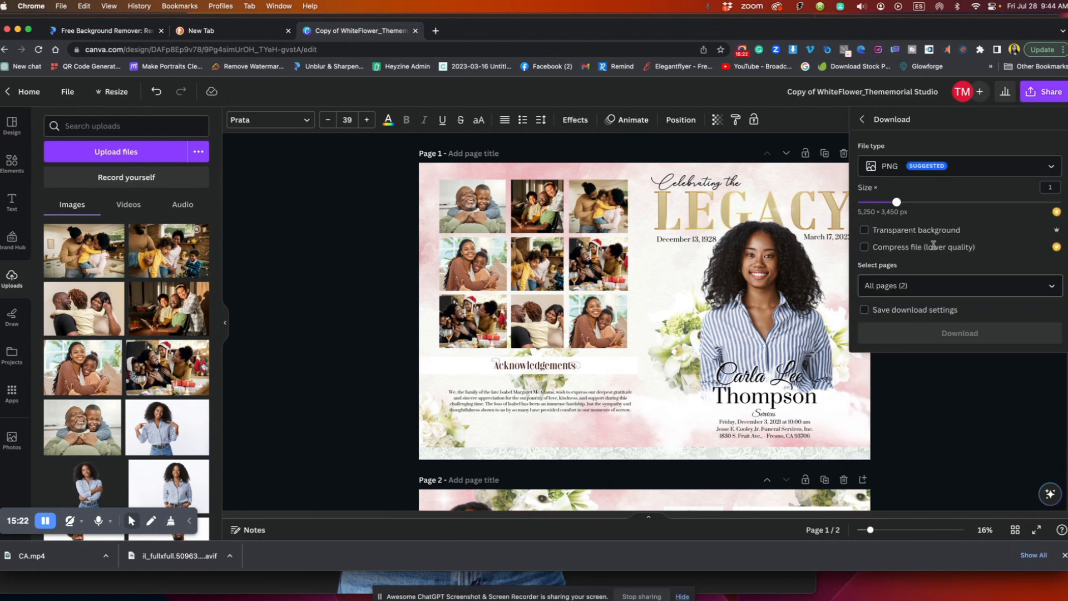
left_click(879, 168)
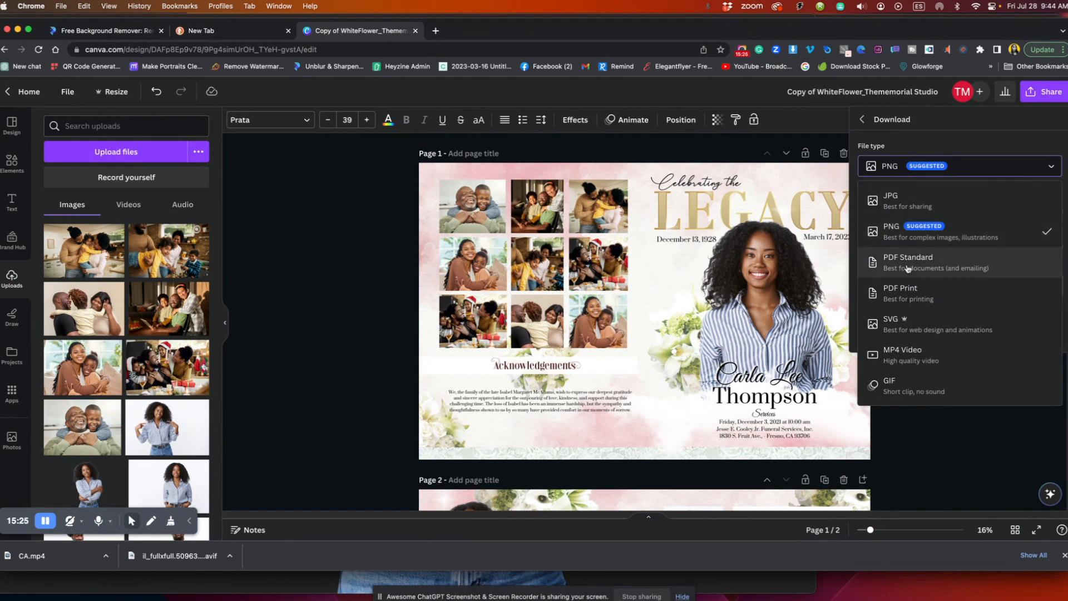
left_click(902, 299)
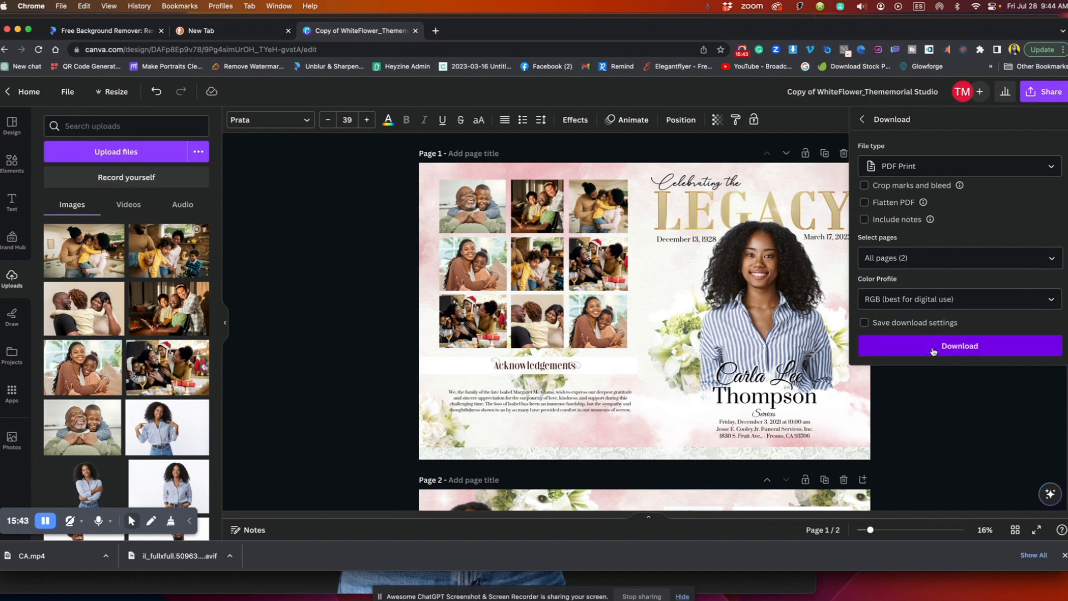
left_click(950, 301)
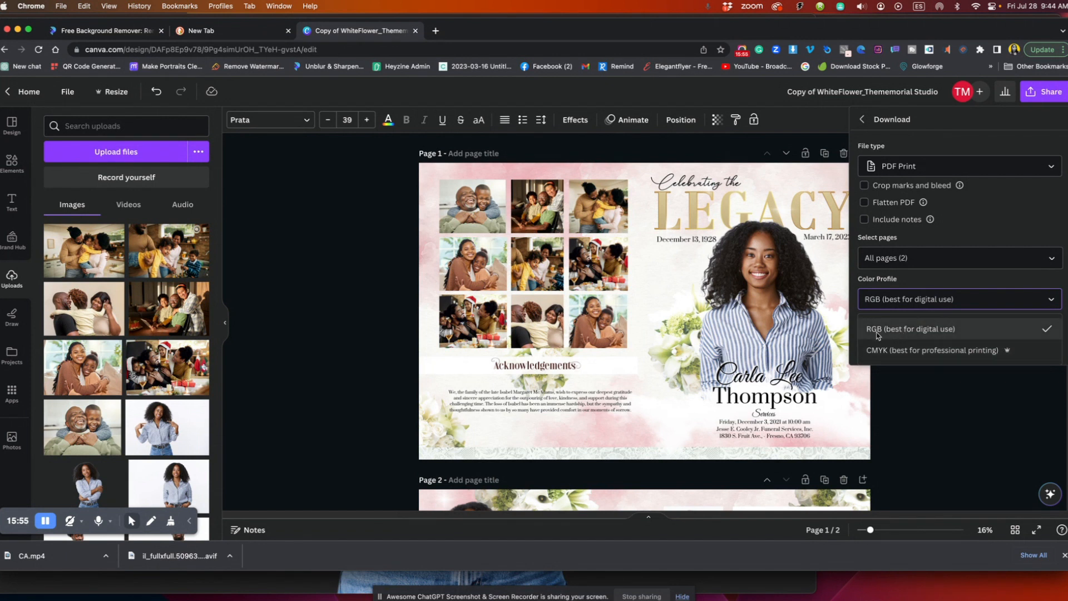
left_click(940, 333)
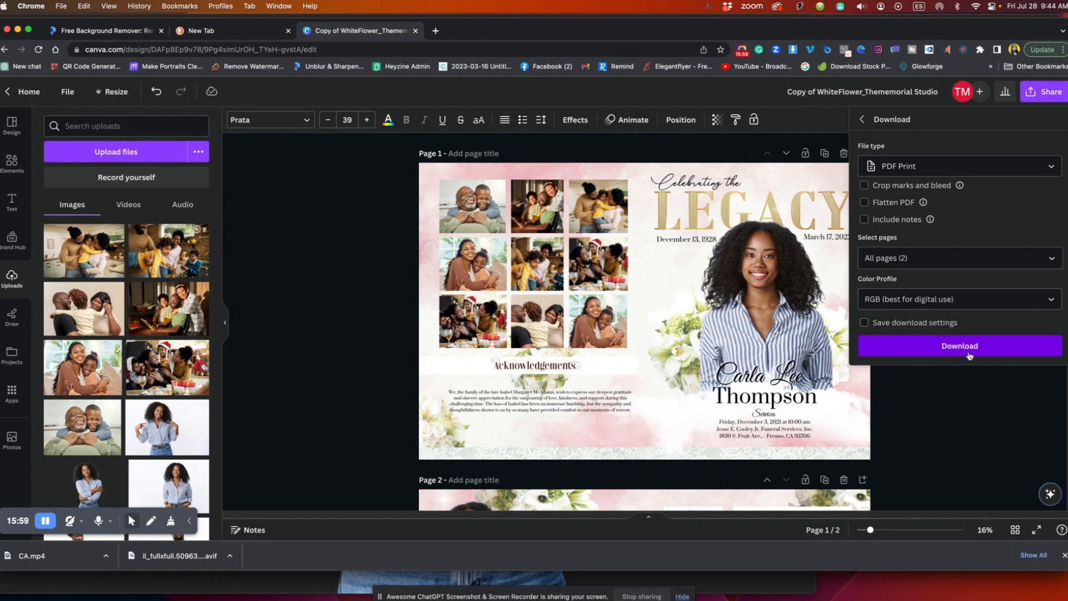
left_click(966, 347)
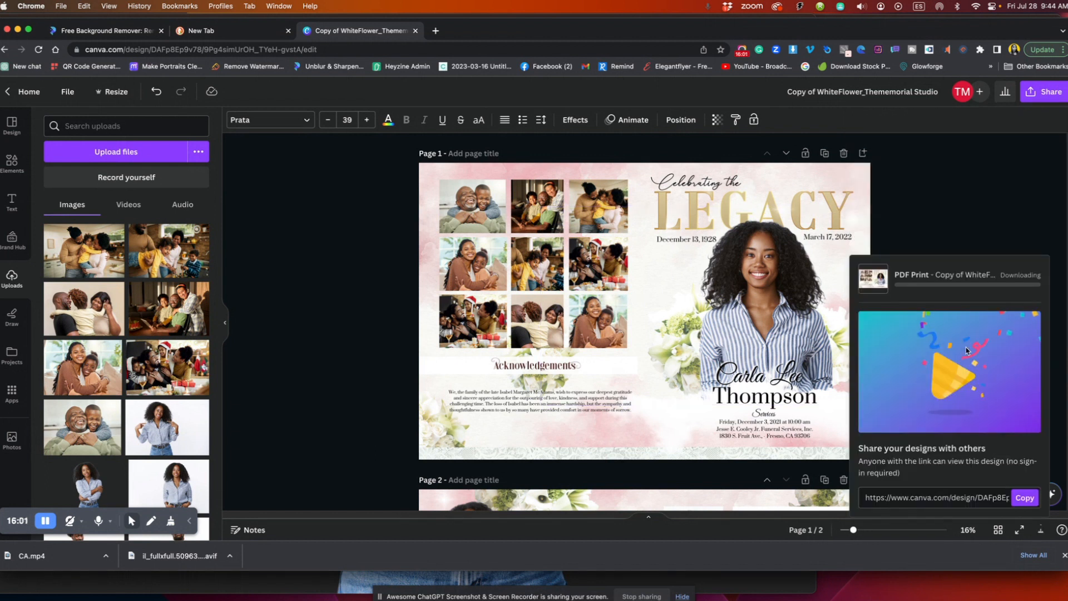